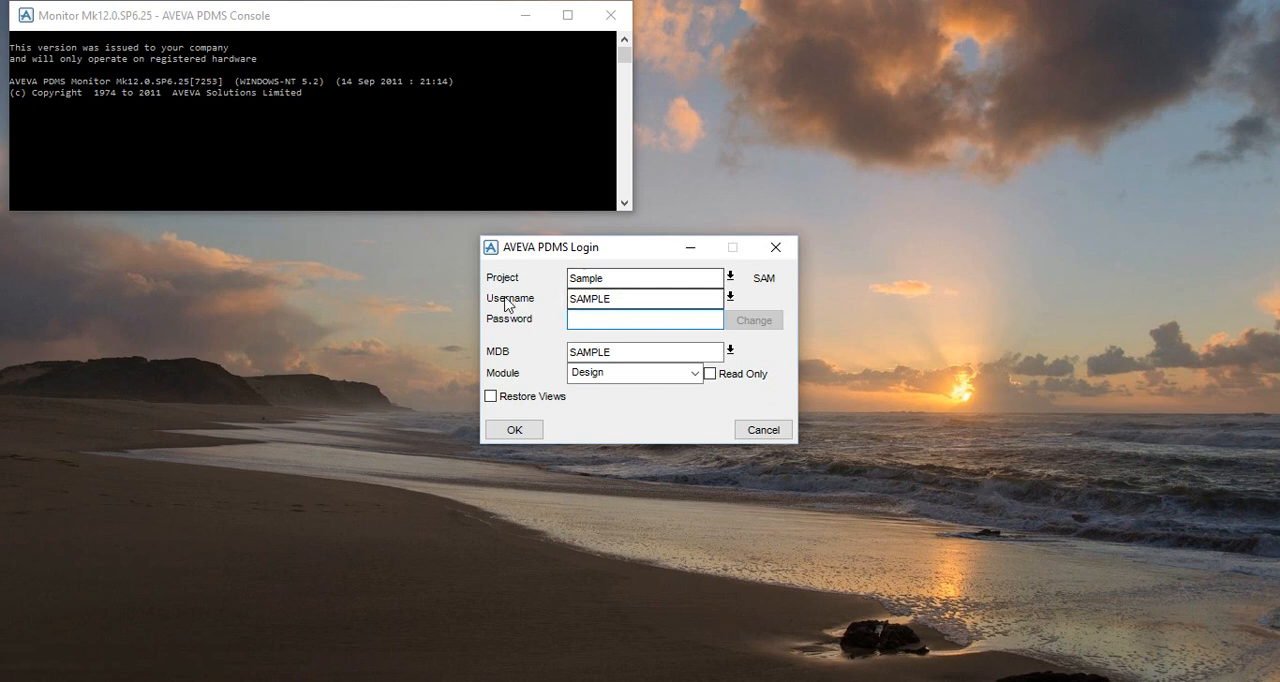
# Log in to the Sample project with the account password and the Design module.
pyautogui.click(602, 319)
pyautogui.write('S')
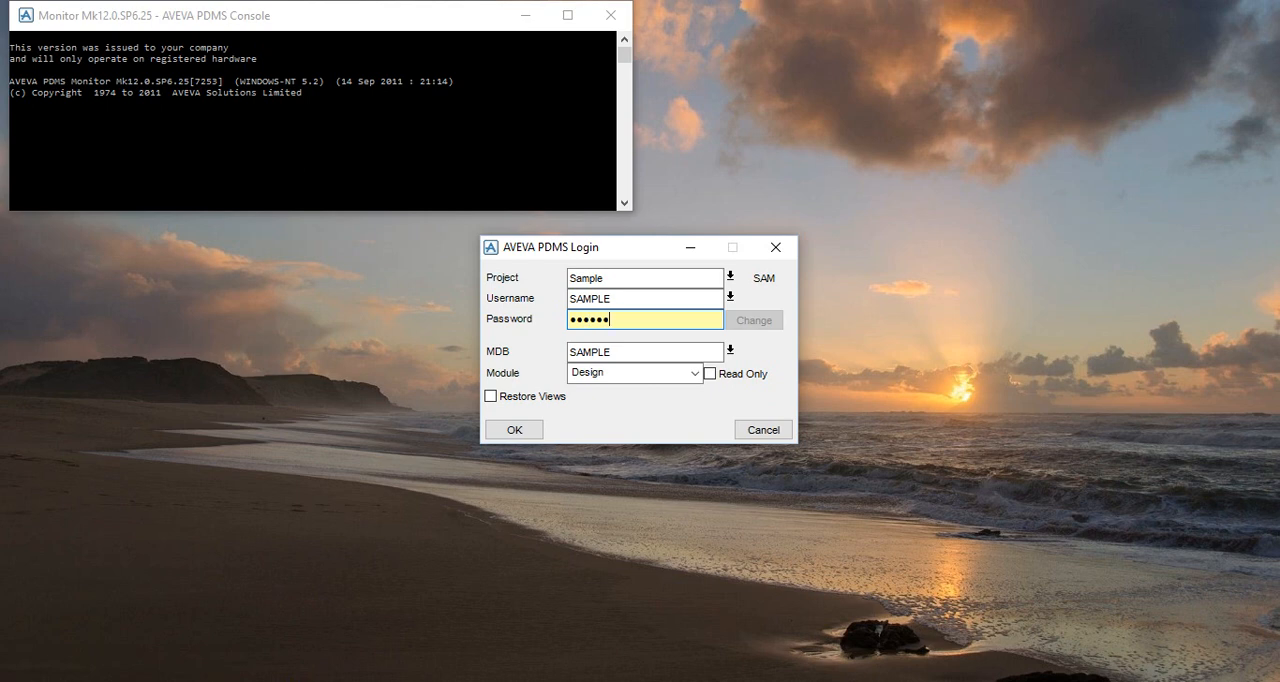
pyautogui.click(618, 373)
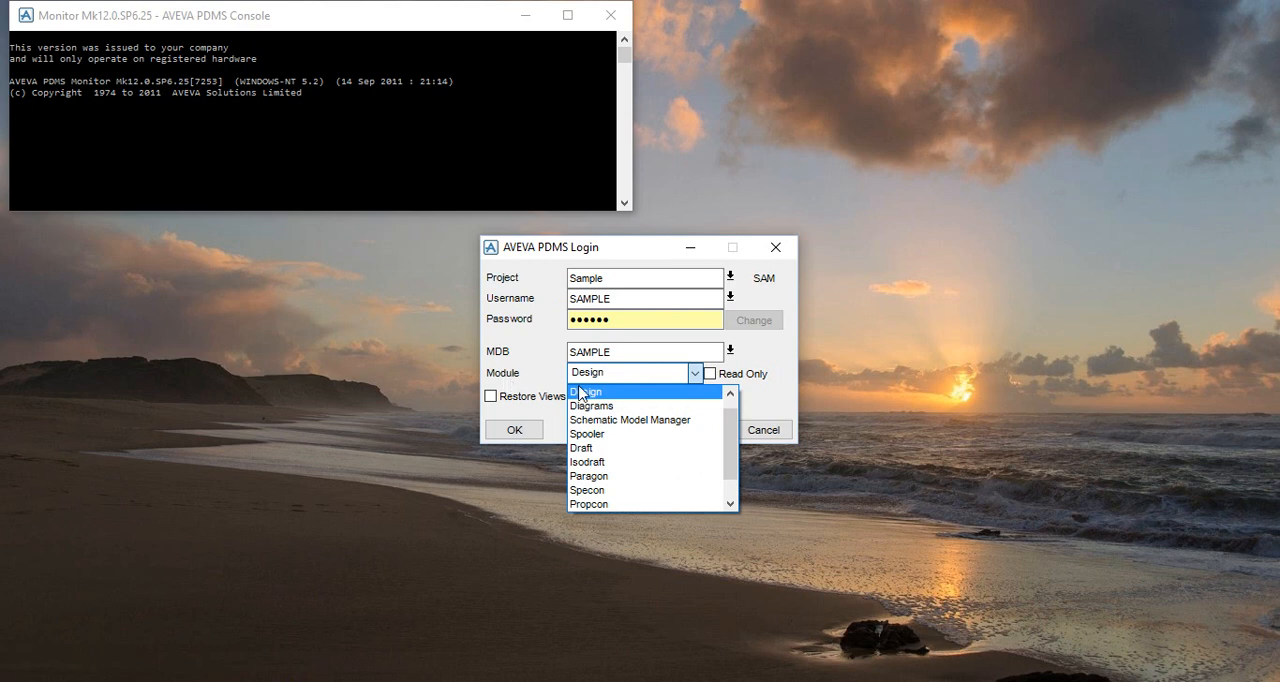
pyautogui.click(585, 392)
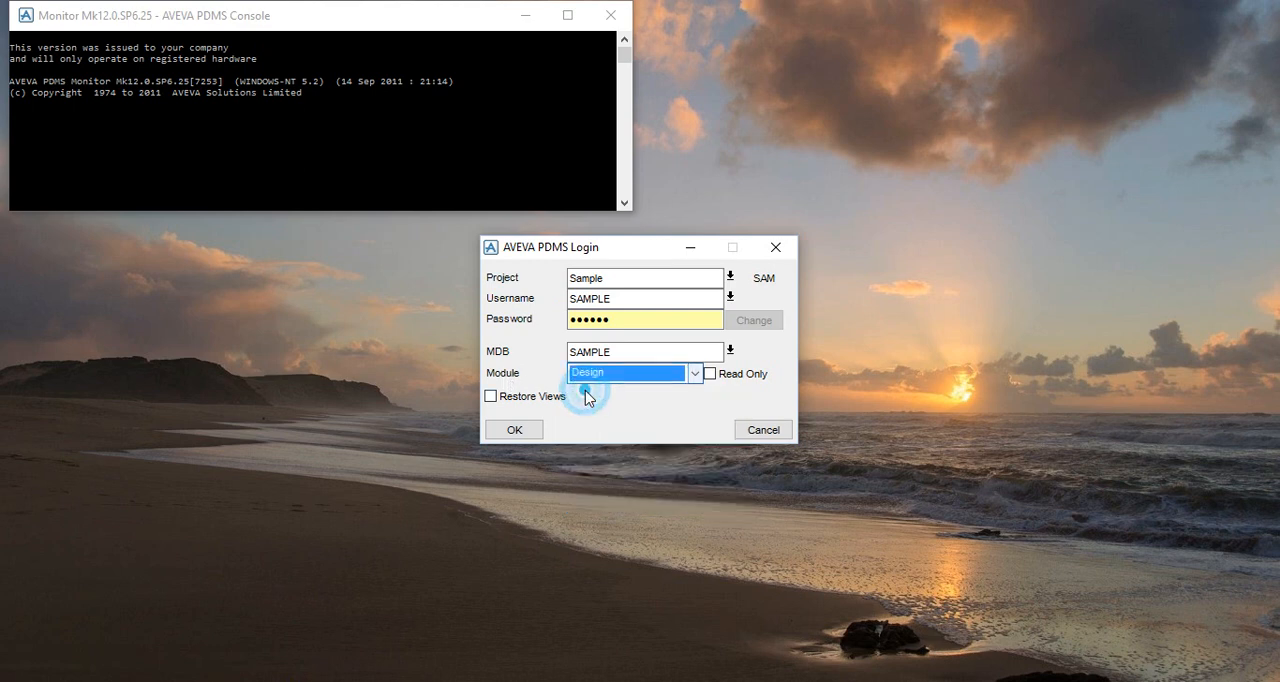
pyautogui.click(515, 430)
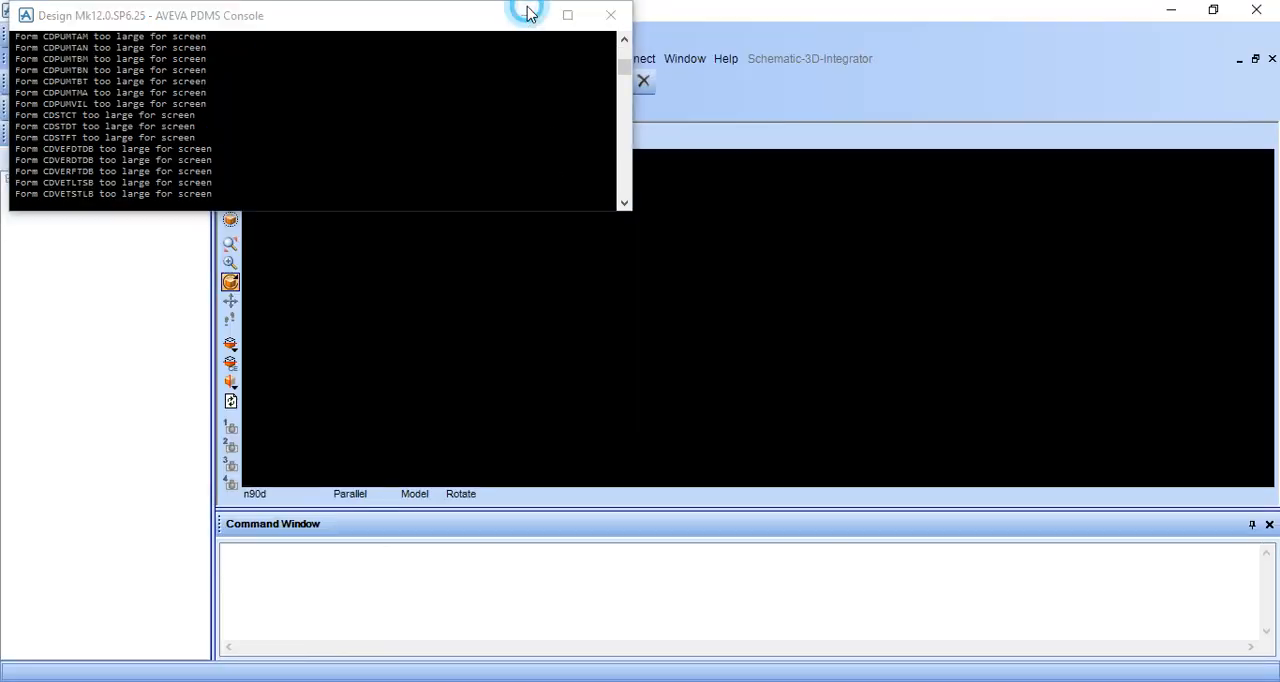
# Minimize the console window, expand the Design WORL hierarchy and enlarge the 3D view by shrinking the command window.
pyautogui.click(525, 15)
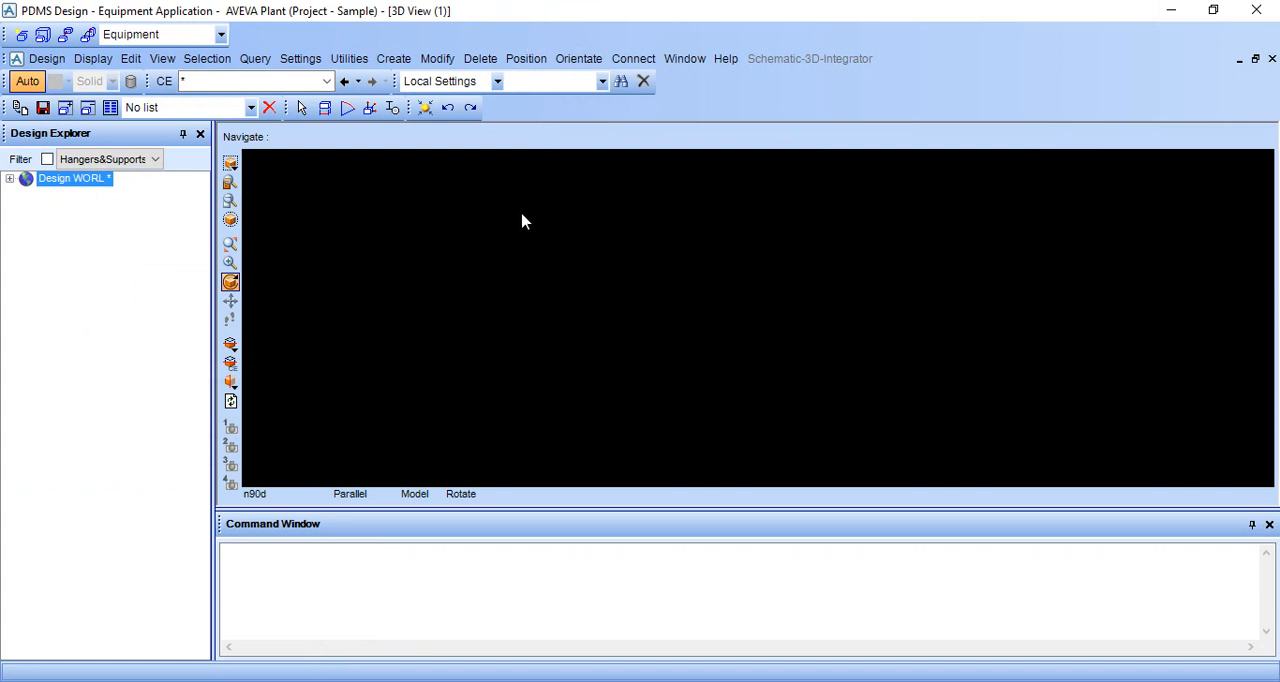
pyautogui.click(9, 179)
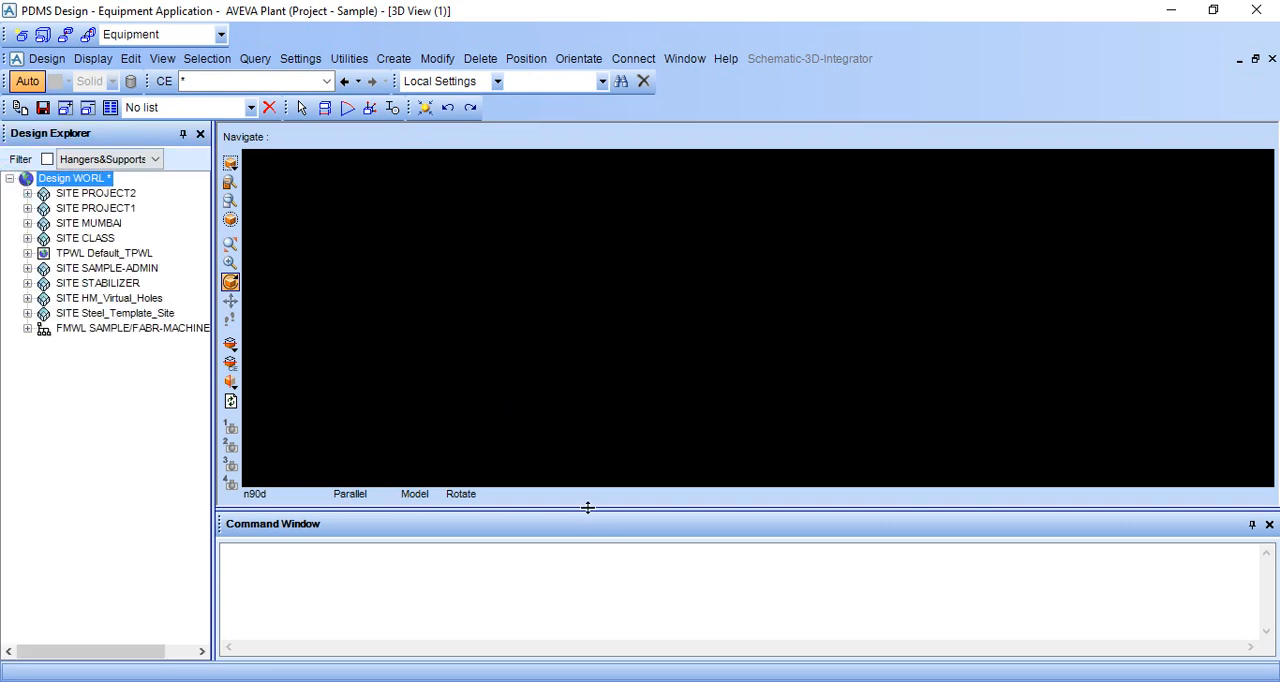
pyautogui.moveTo(617, 508); pyautogui.dragTo(614, 552)
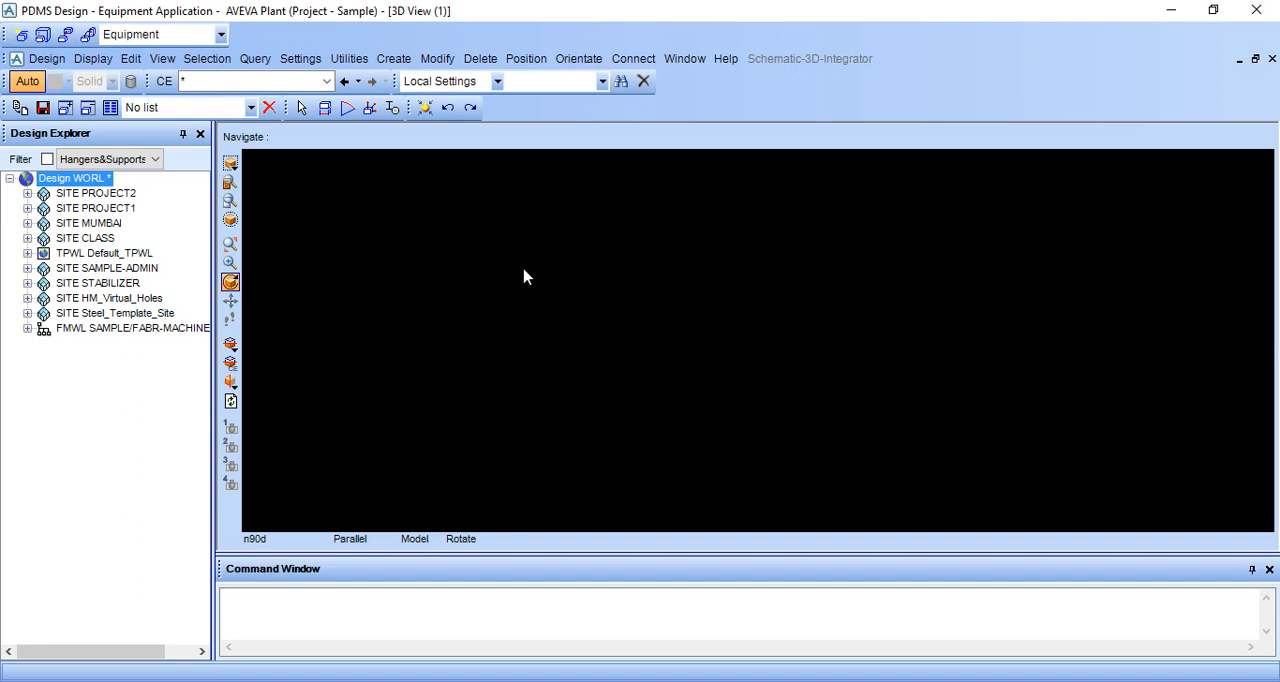
# Create a new site under Design WORL and try to name it OIL.
pyautogui.click(394, 62)
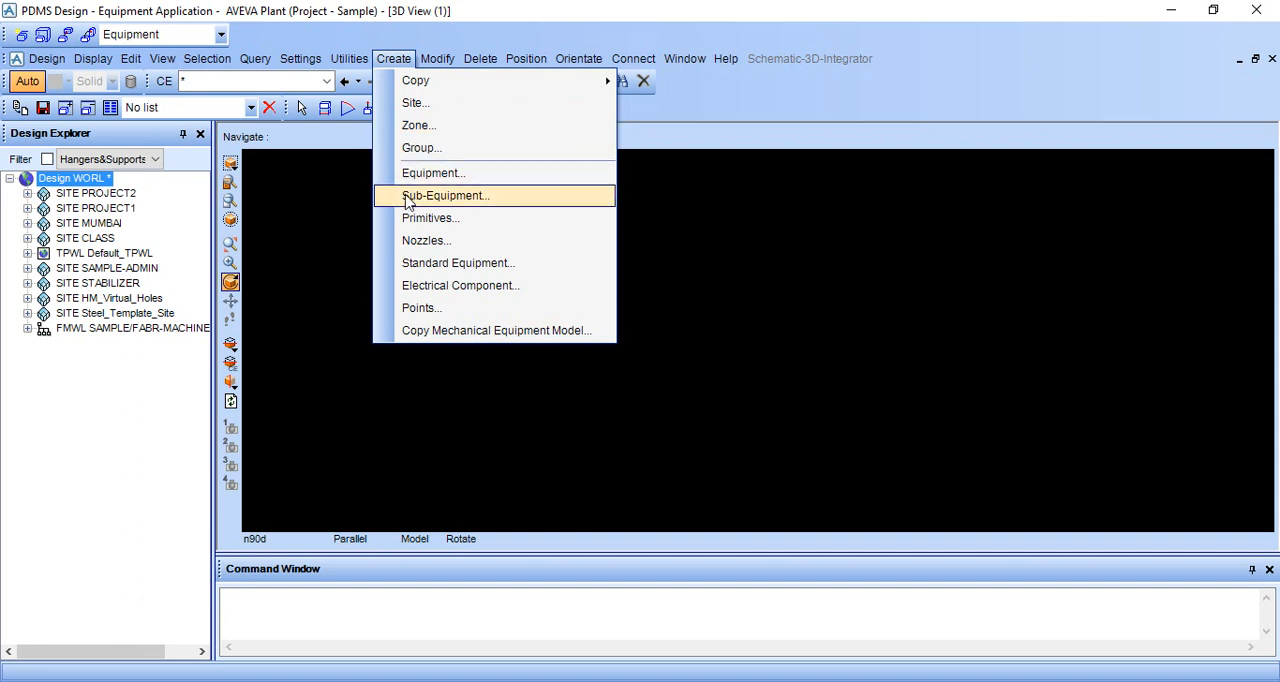
pyautogui.click(399, 112)
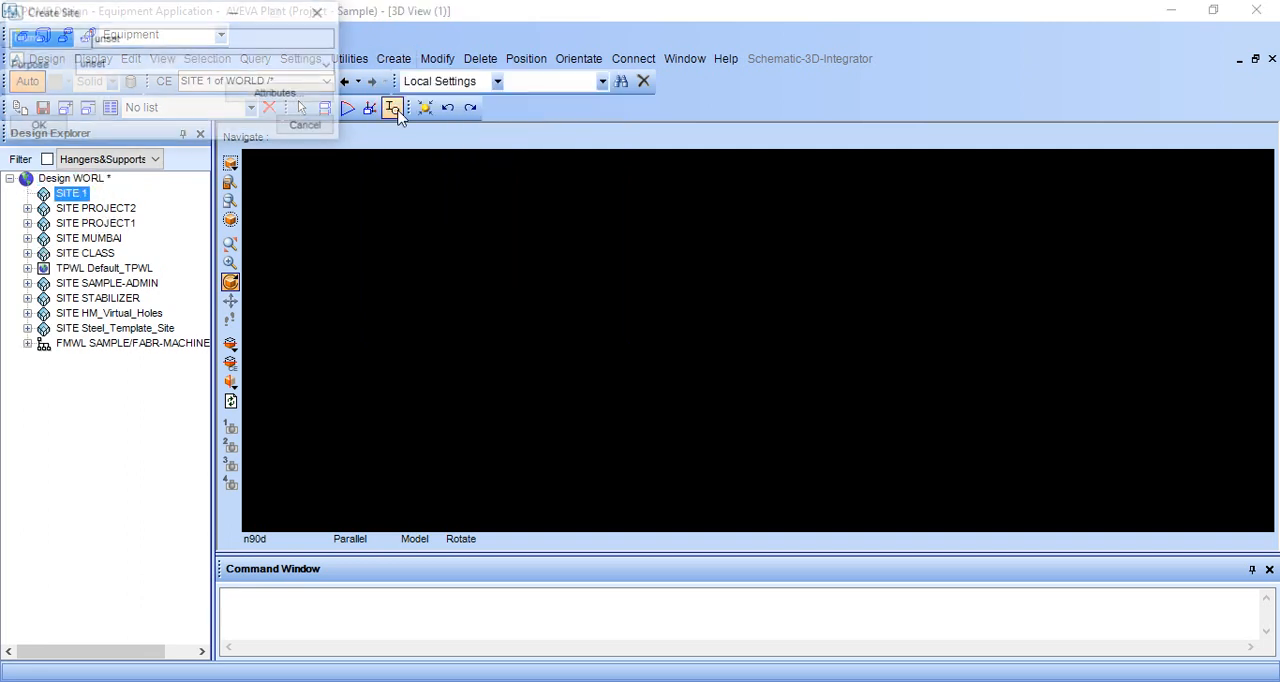
pyautogui.click(400, 58)
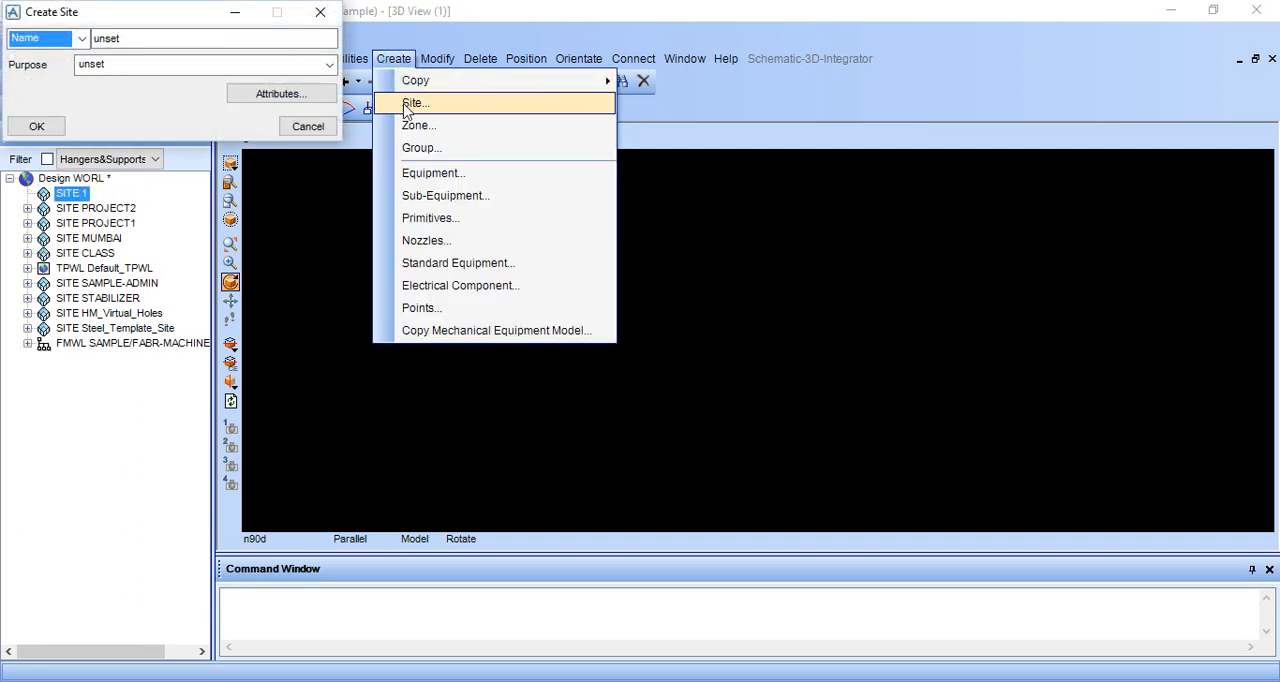
pyautogui.doubleClick(211, 41)
pyautogui.press('BackSpace')
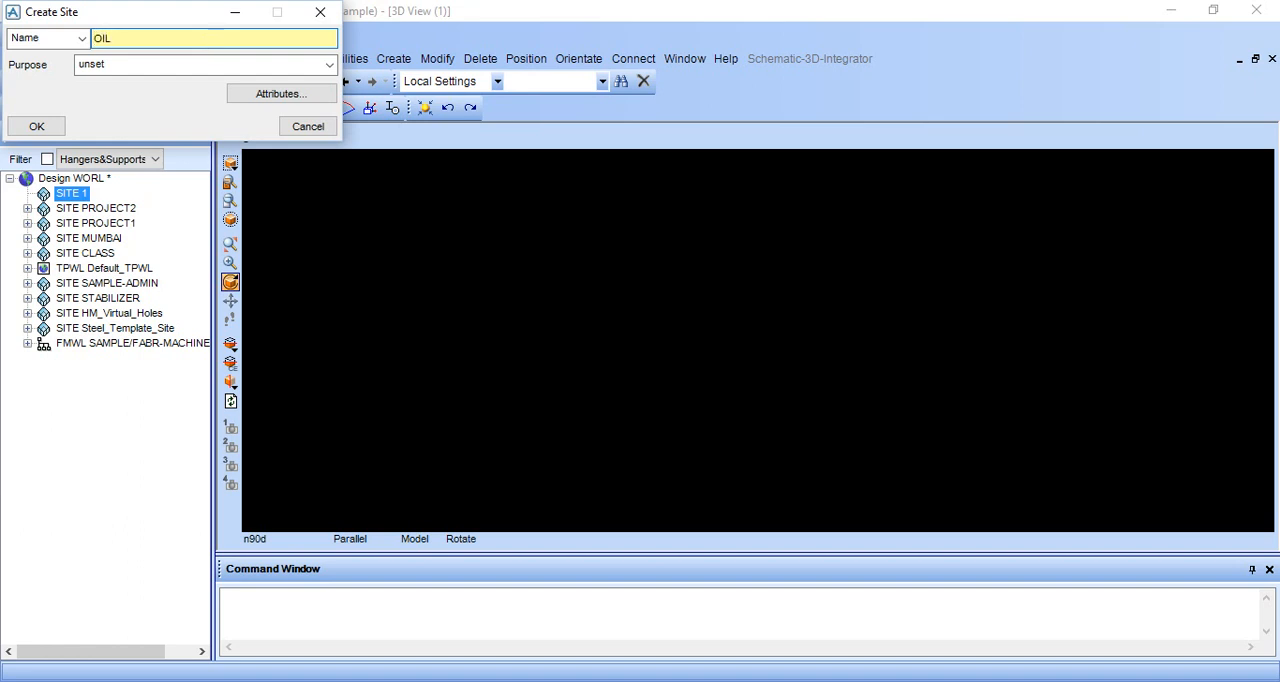
pyautogui.click(36, 126)
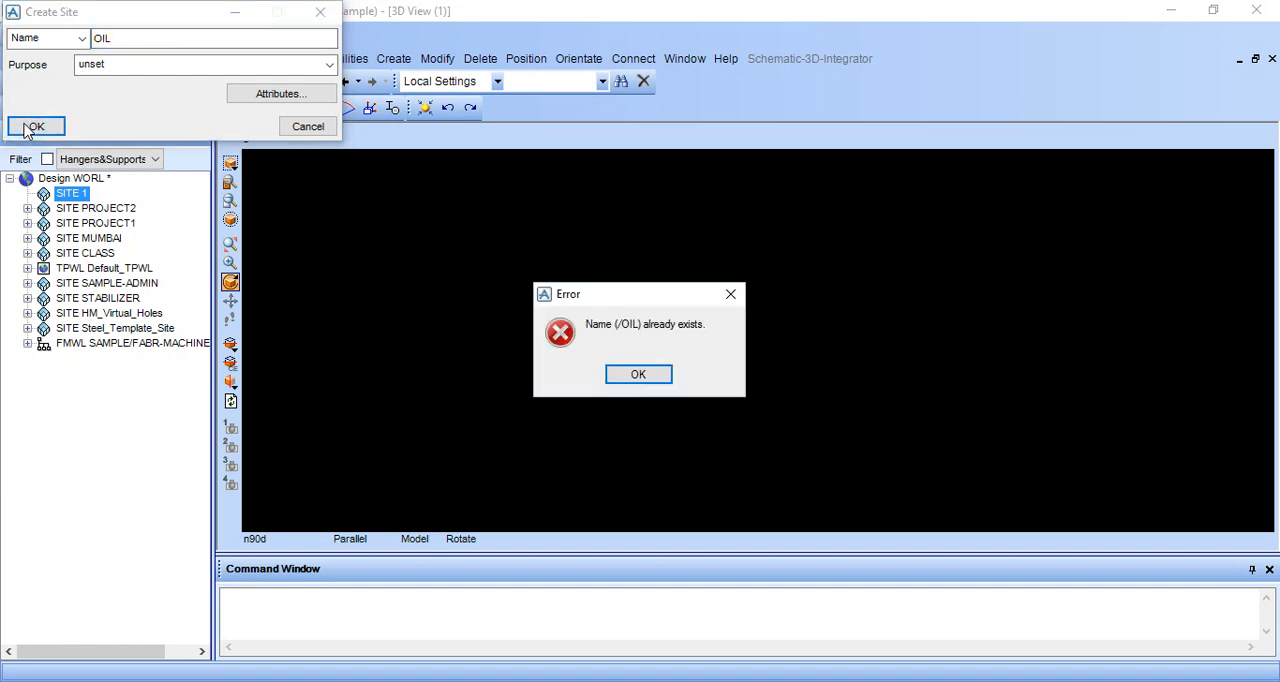
pyautogui.click(638, 375)
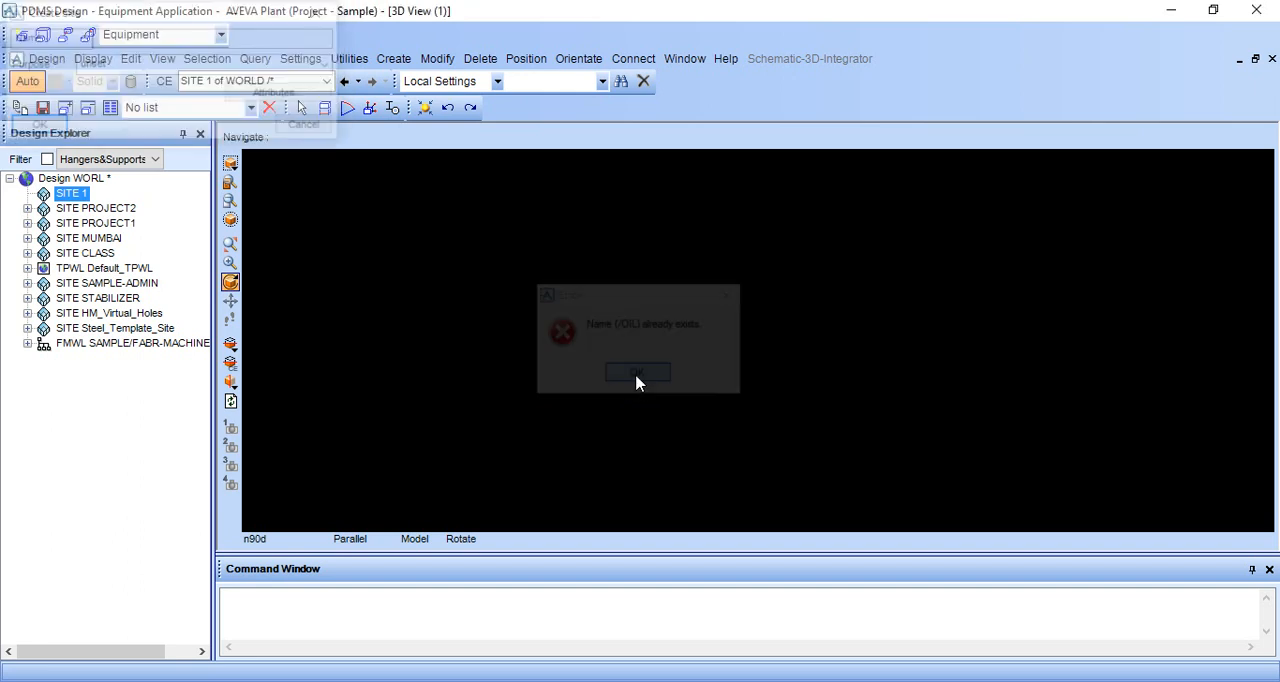
# Rename the new unnamed site as OILGAS.
pyautogui.click(75, 195)
pyautogui.rightClick(79, 198)
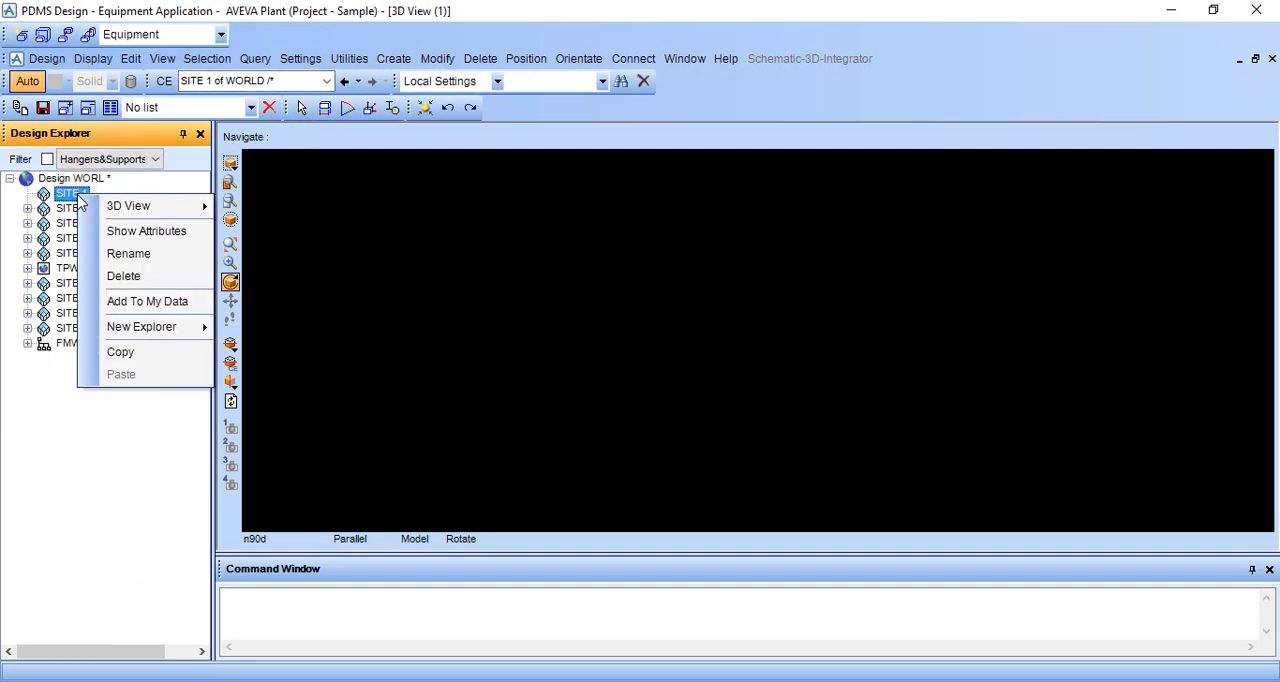
pyautogui.click(98, 252)
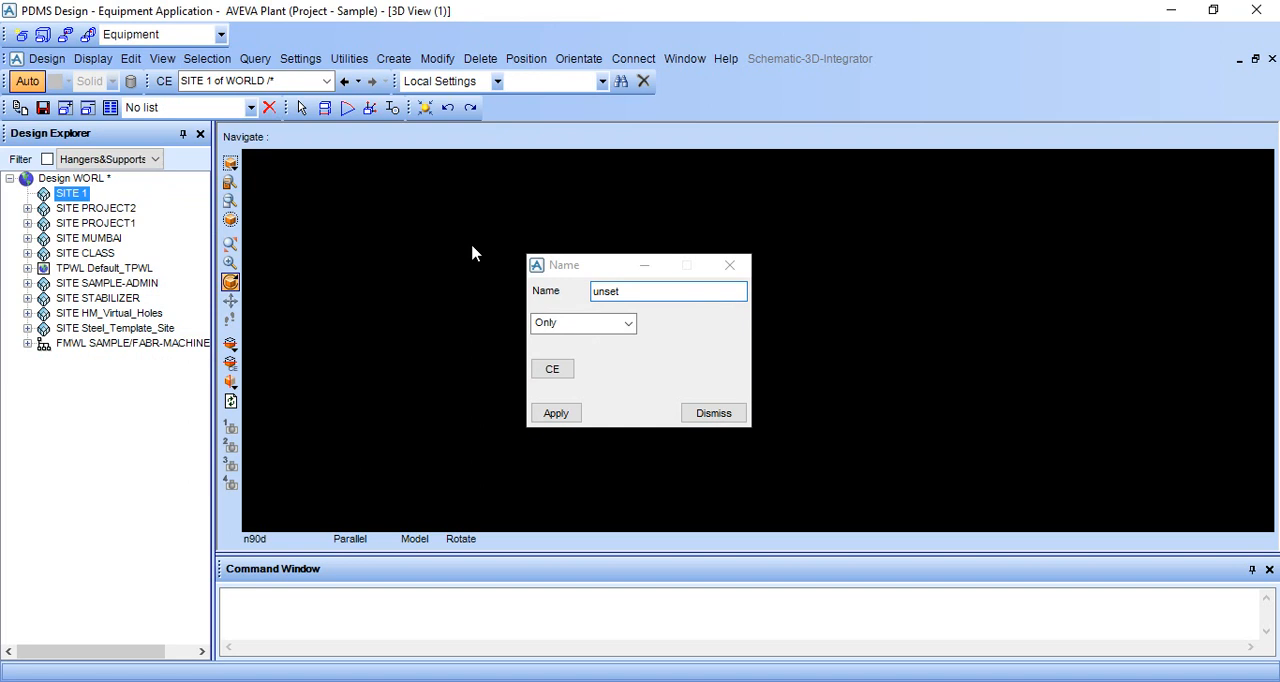
pyautogui.click(640, 291)
pyautogui.press('BackSpace')
pyautogui.press('BackSpace')
pyautogui.press('BackSpace')
pyautogui.press('BackSpace')
pyautogui.press('BackSpace')
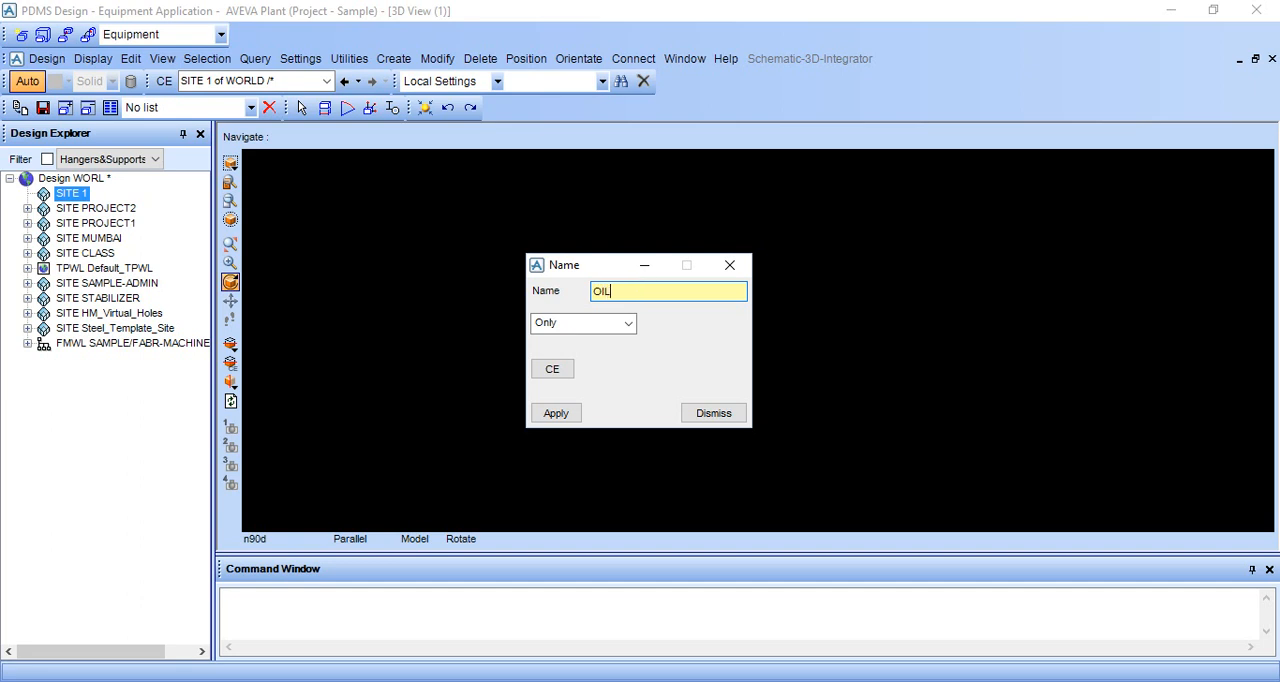
pyautogui.click(550, 418)
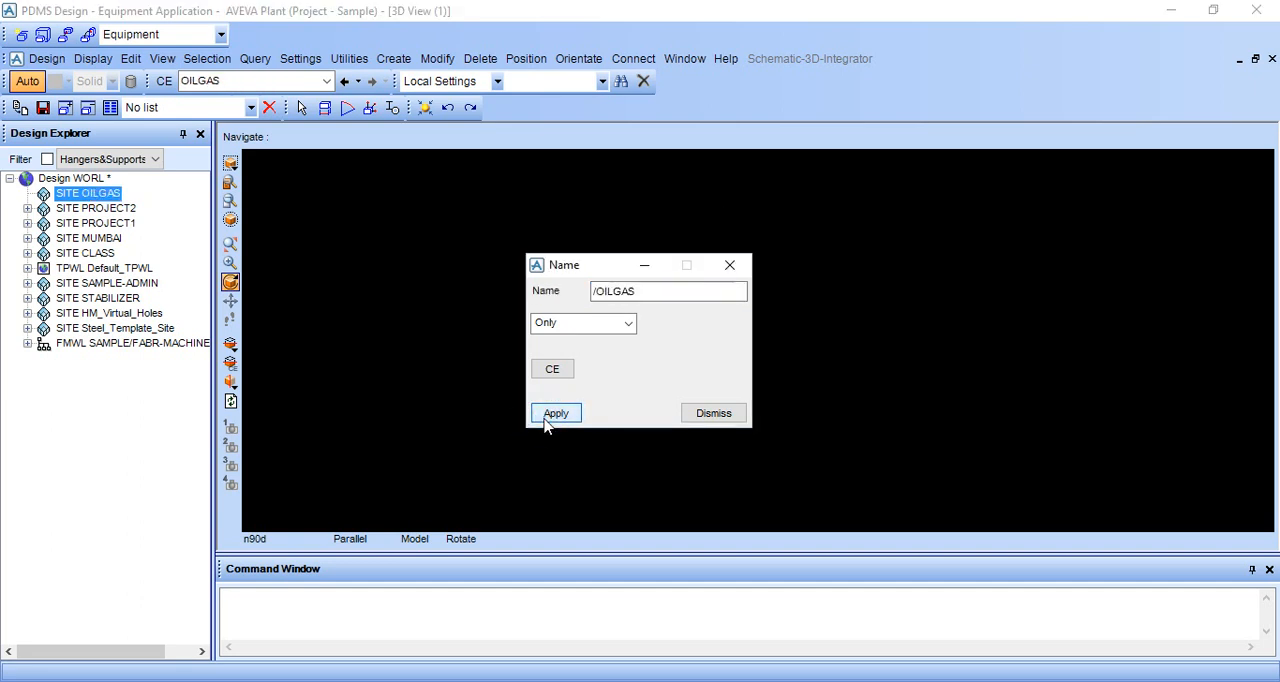
pyautogui.click(702, 411)
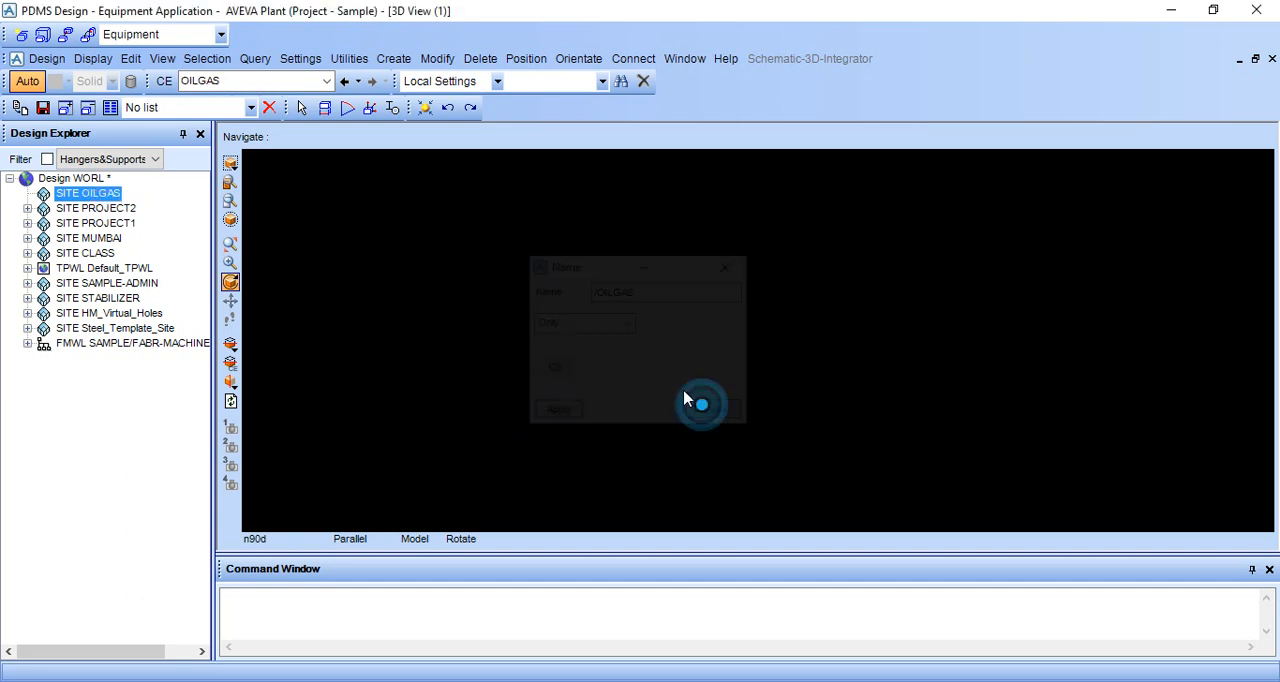
# Create a zone named EUIPMENT0001 under site OILGAS.
pyautogui.click(393, 58)
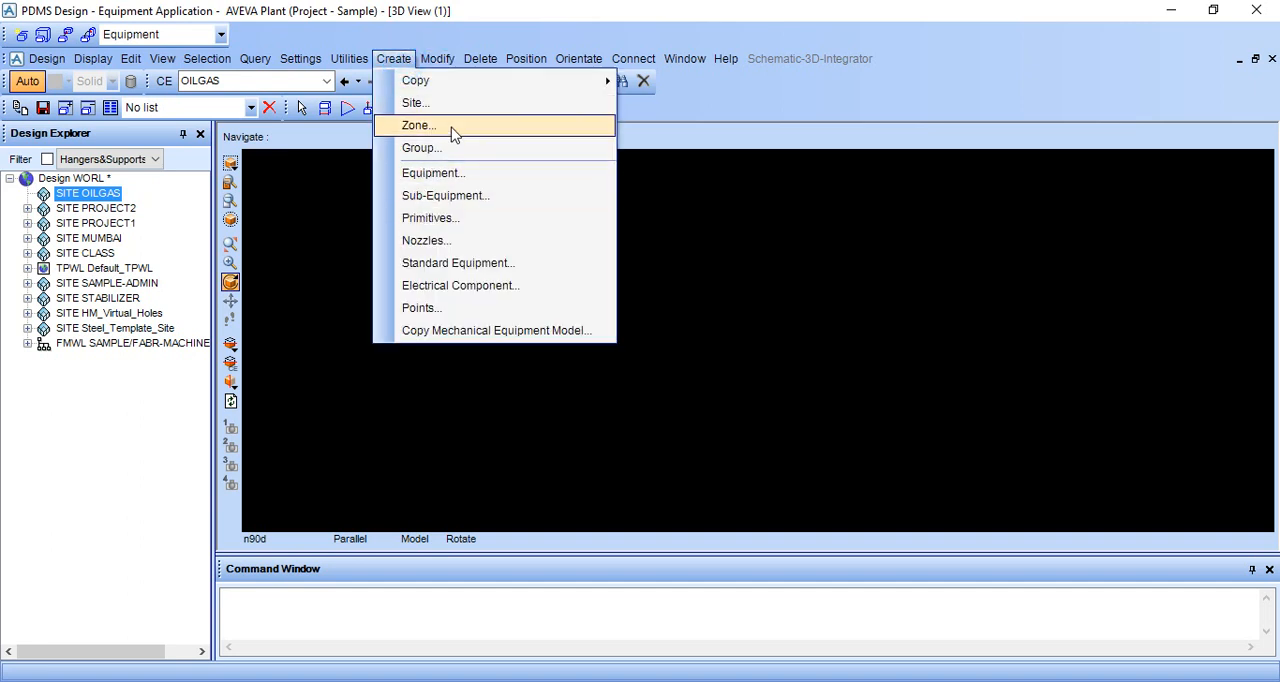
pyautogui.click(452, 133)
pyautogui.doubleClick(177, 38)
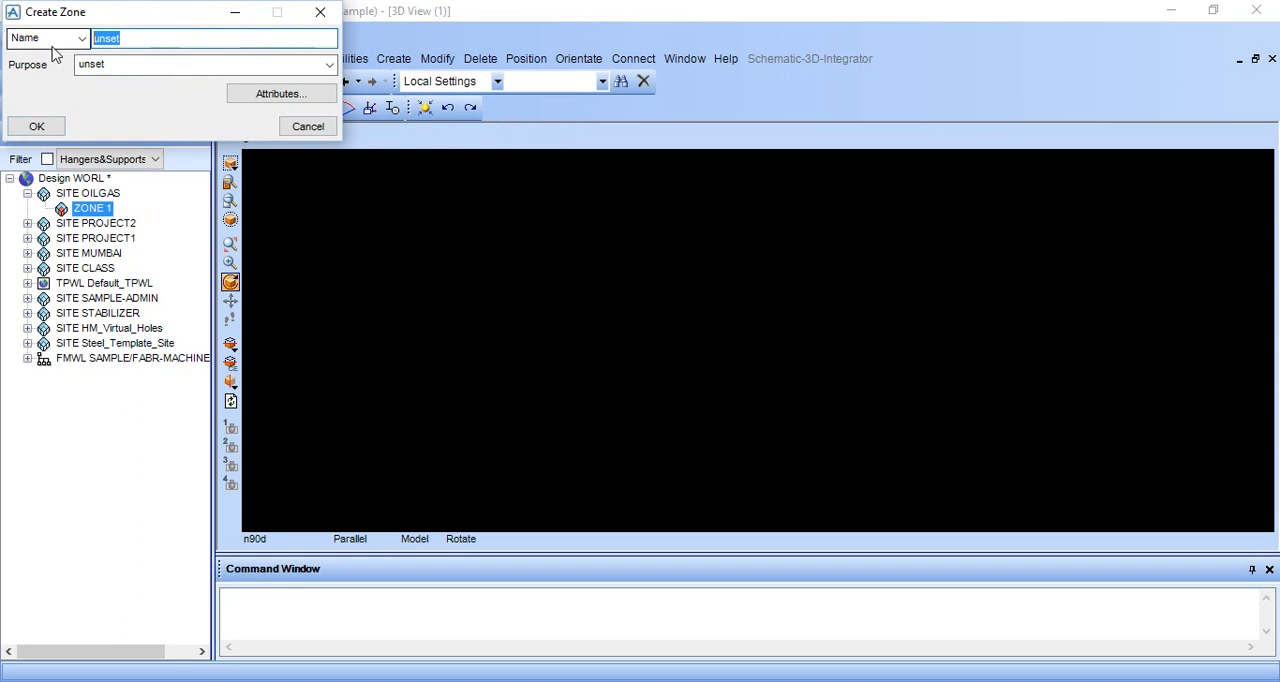
pyautogui.press('BackSpace')
pyautogui.write('E')
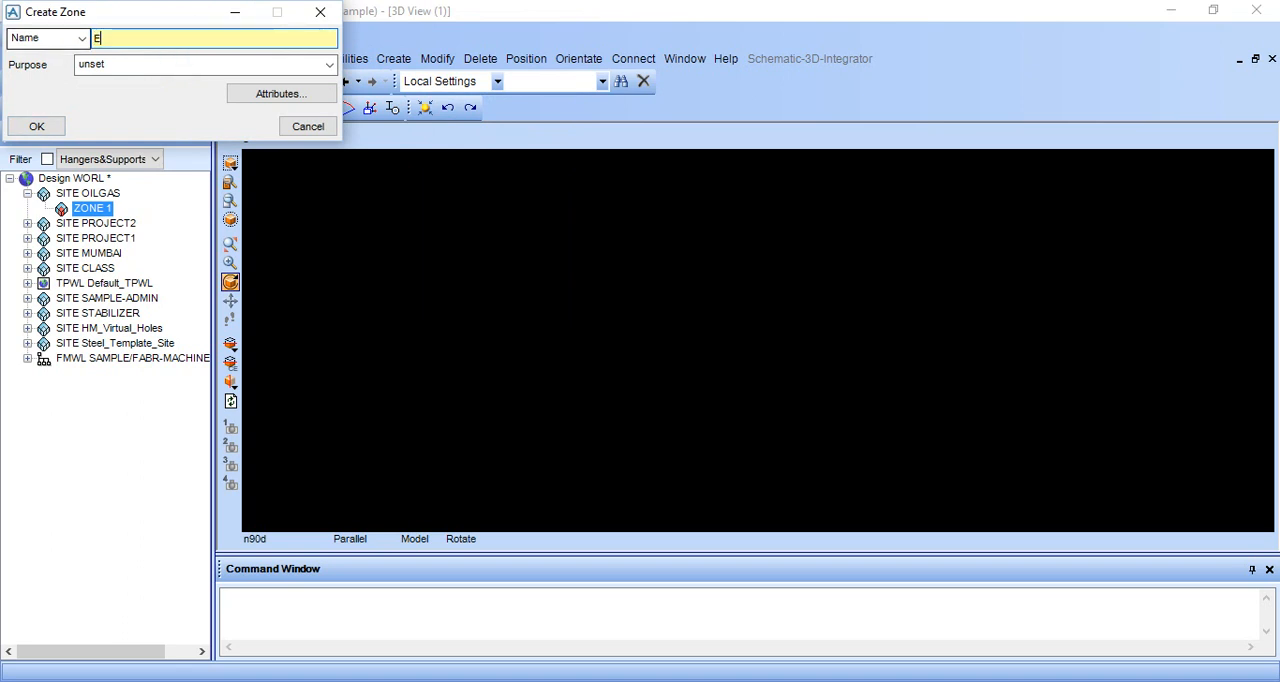
pyautogui.write('UIPMENT0001')
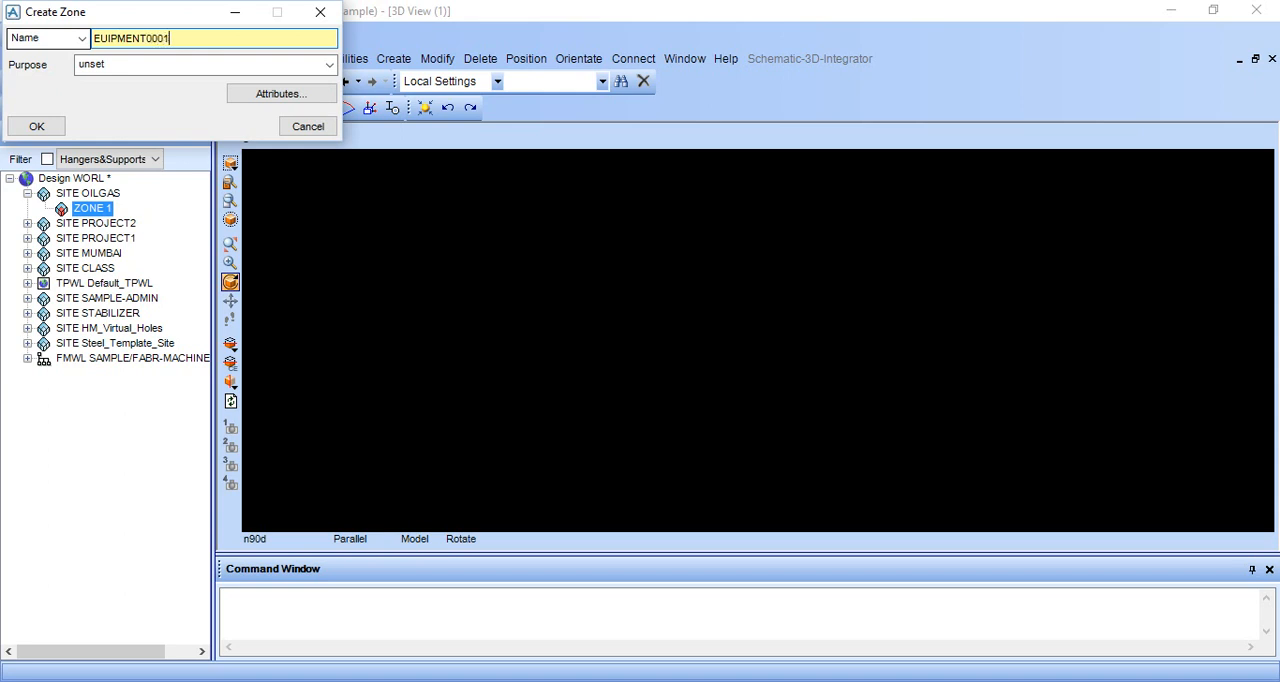
pyautogui.click(33, 127)
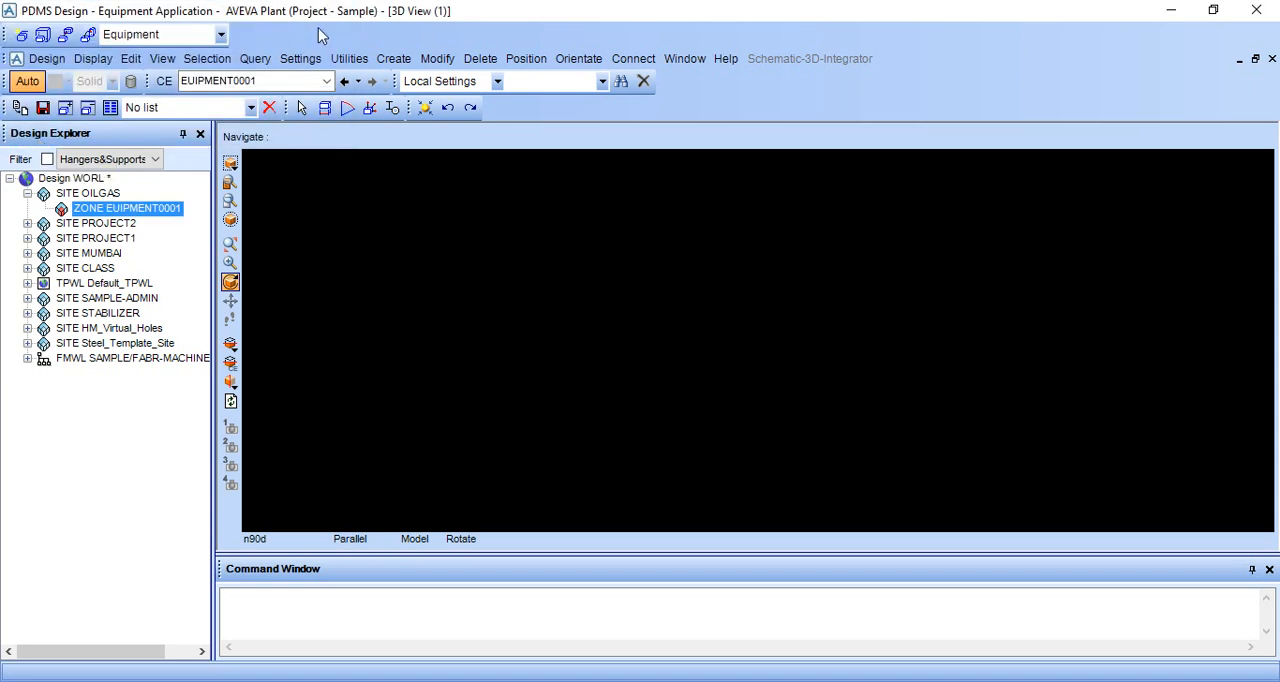
# Create an equipment element named TANK0001 in zone EUIPMENT0001.
pyautogui.click(393, 58)
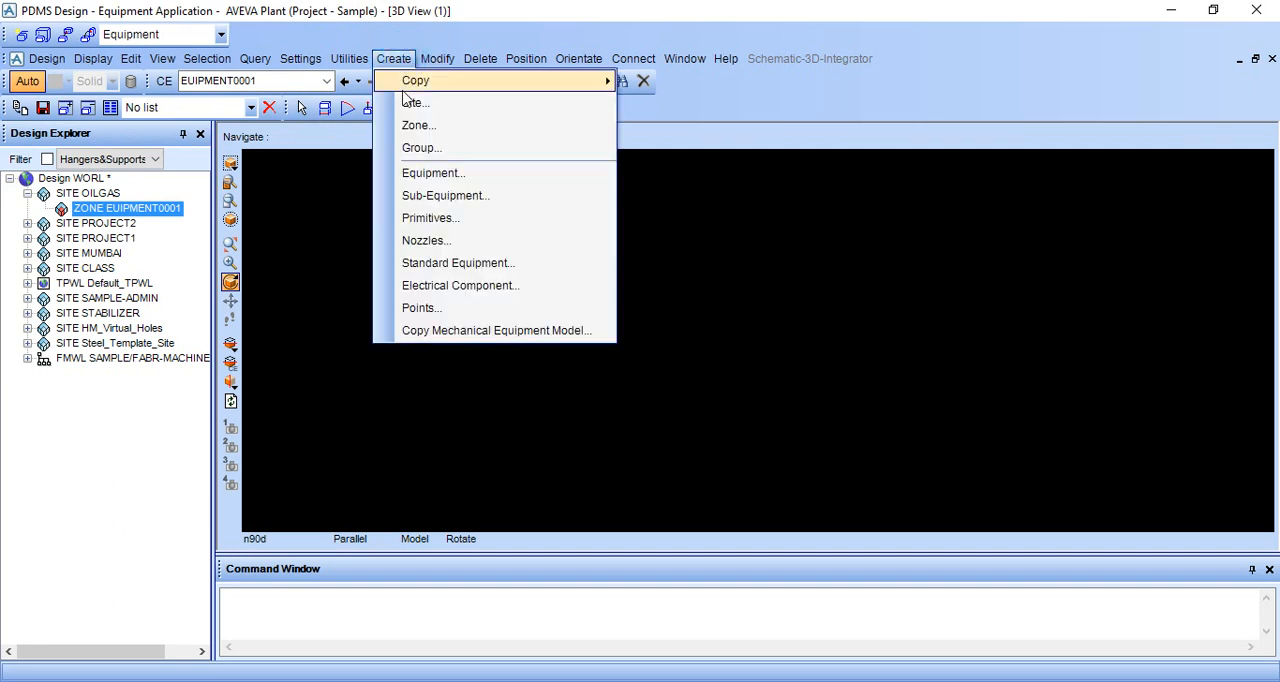
pyautogui.click(405, 174)
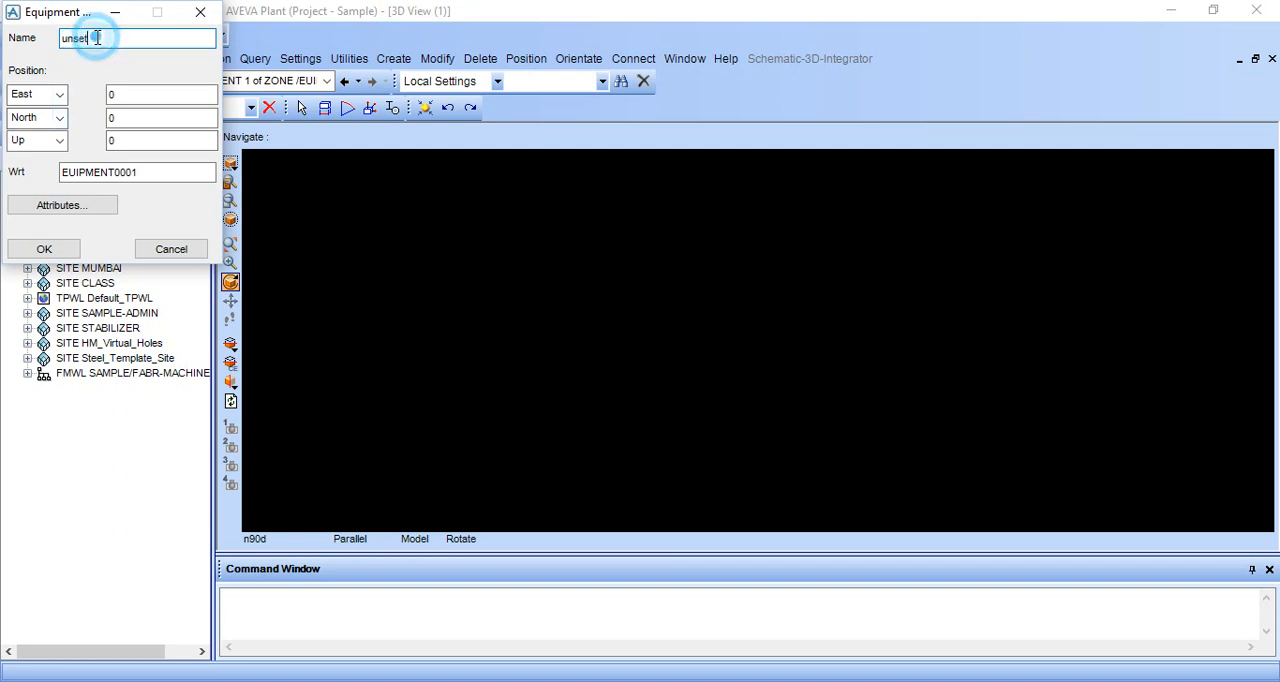
pyautogui.press('BackSpace')
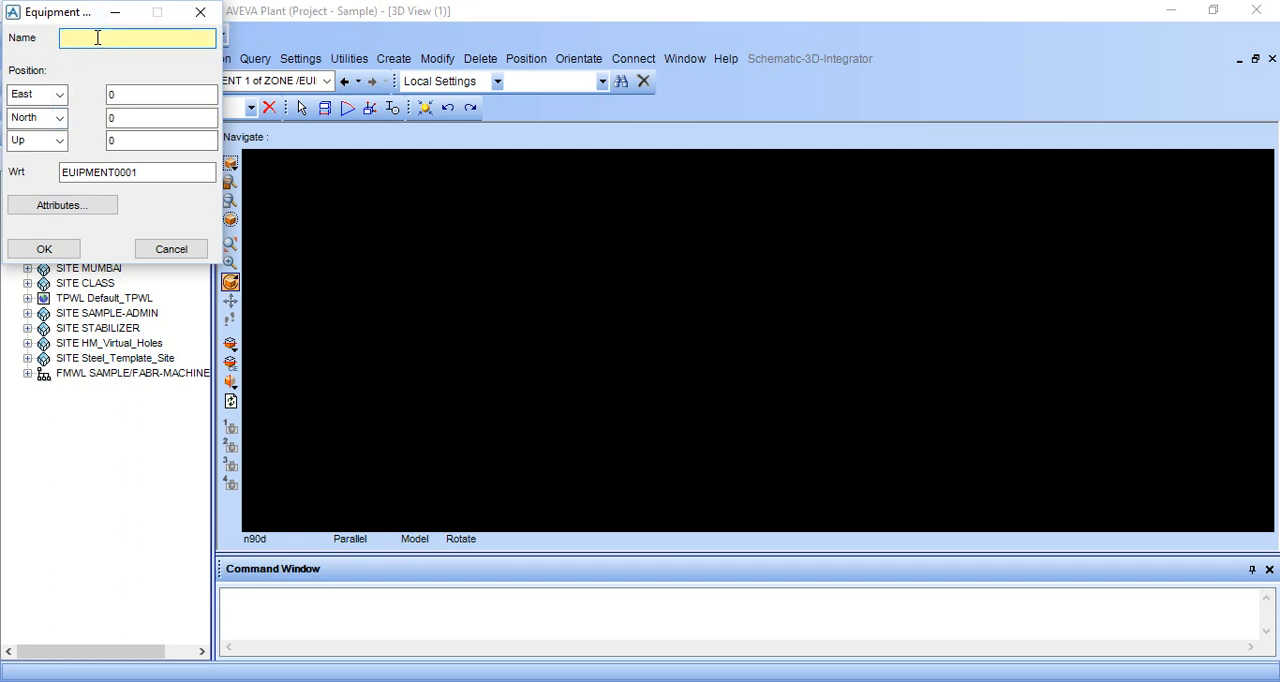
pyautogui.write('TANK0001')
pyautogui.click(38, 246)
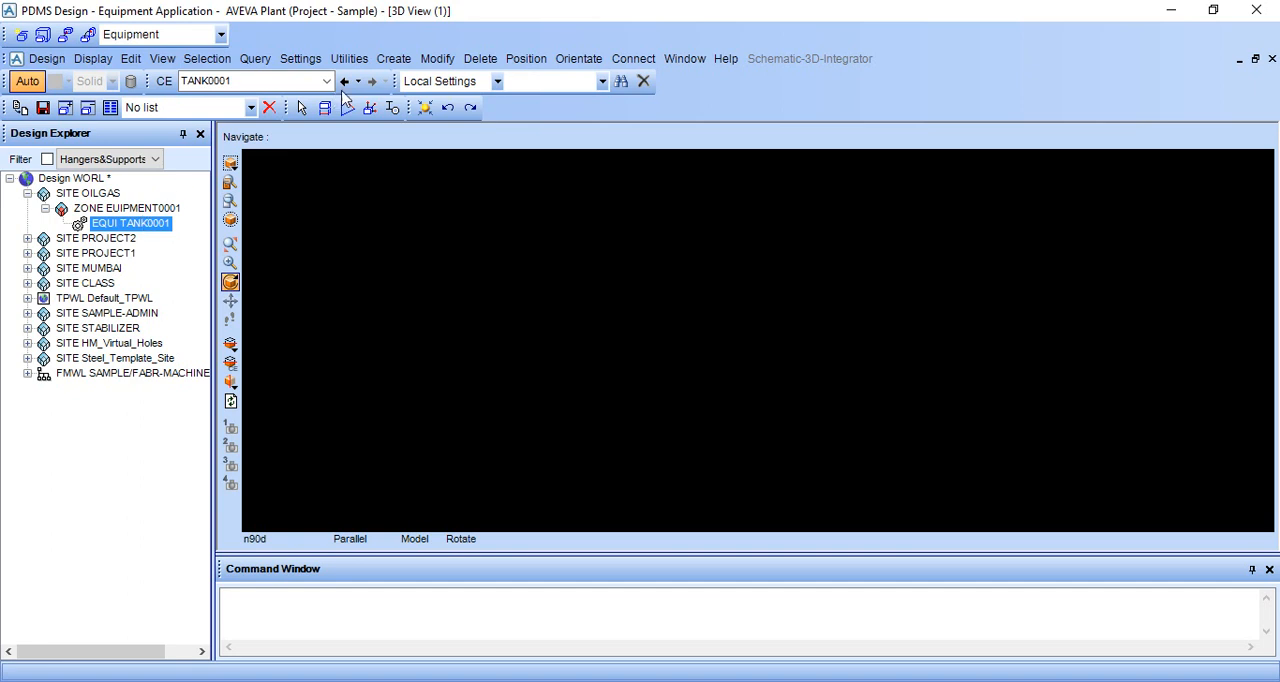
# Start a Box primitive for TANK0001 and display its parameter diagram.
pyautogui.click(391, 62)
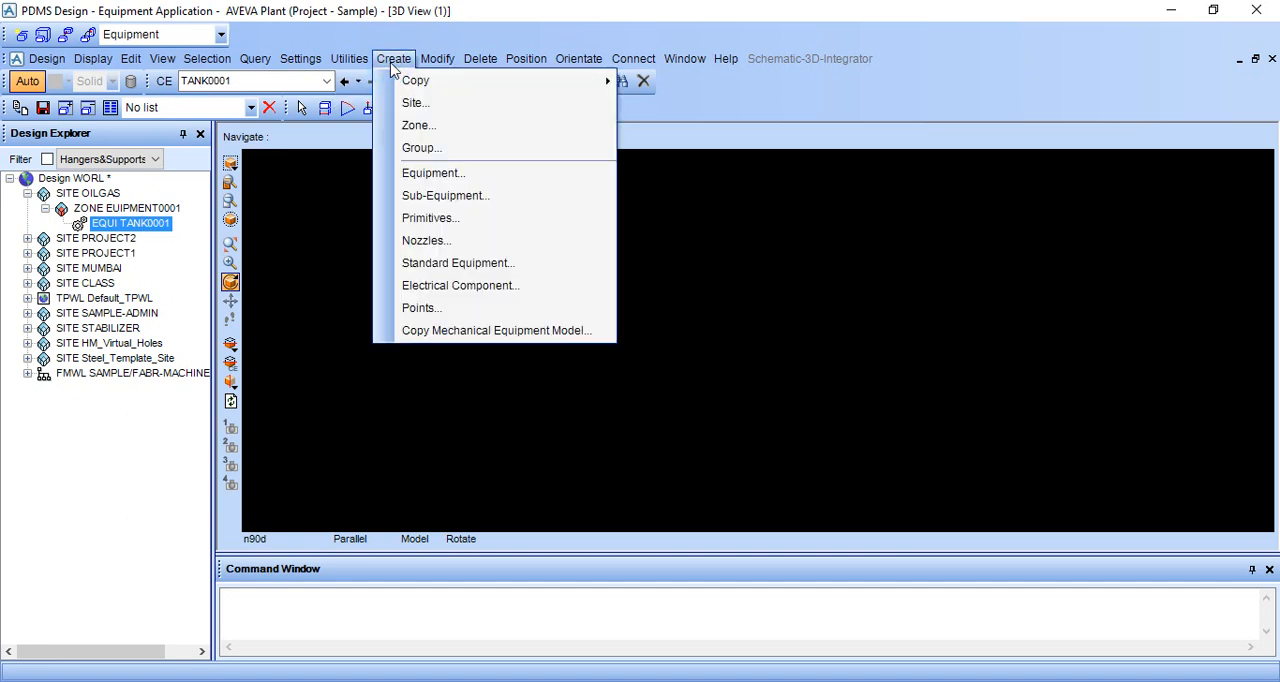
pyautogui.click(402, 217)
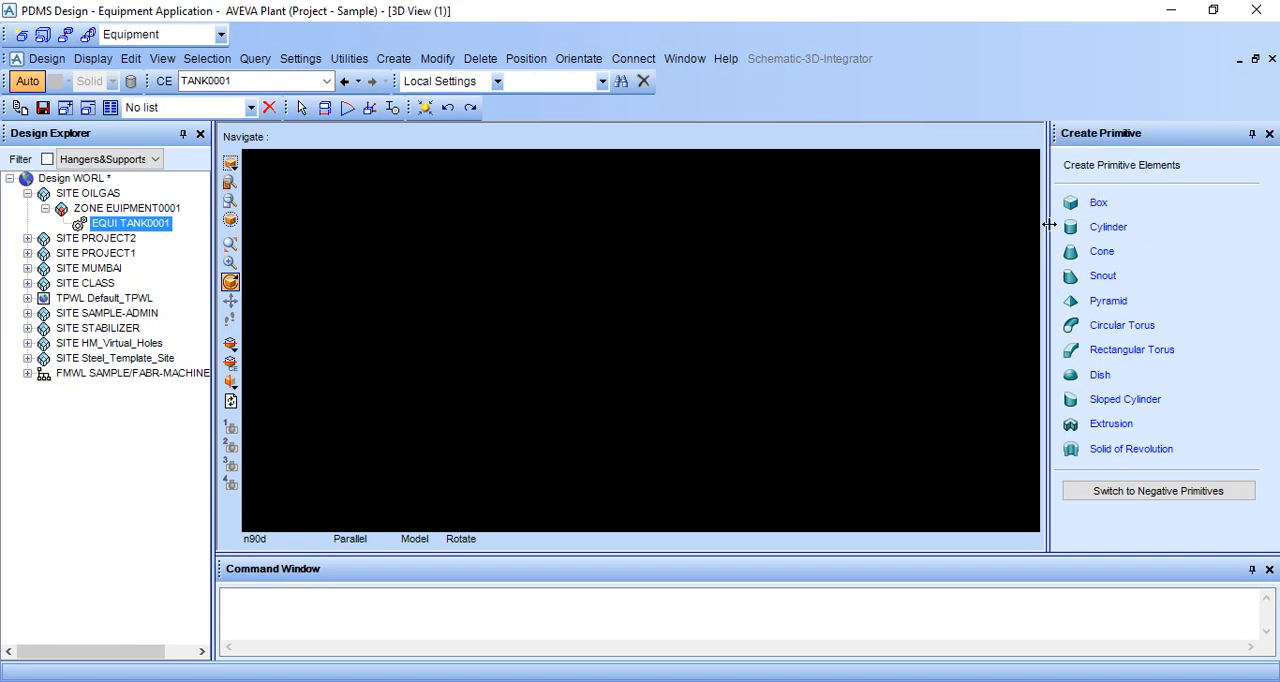
pyautogui.click(1100, 207)
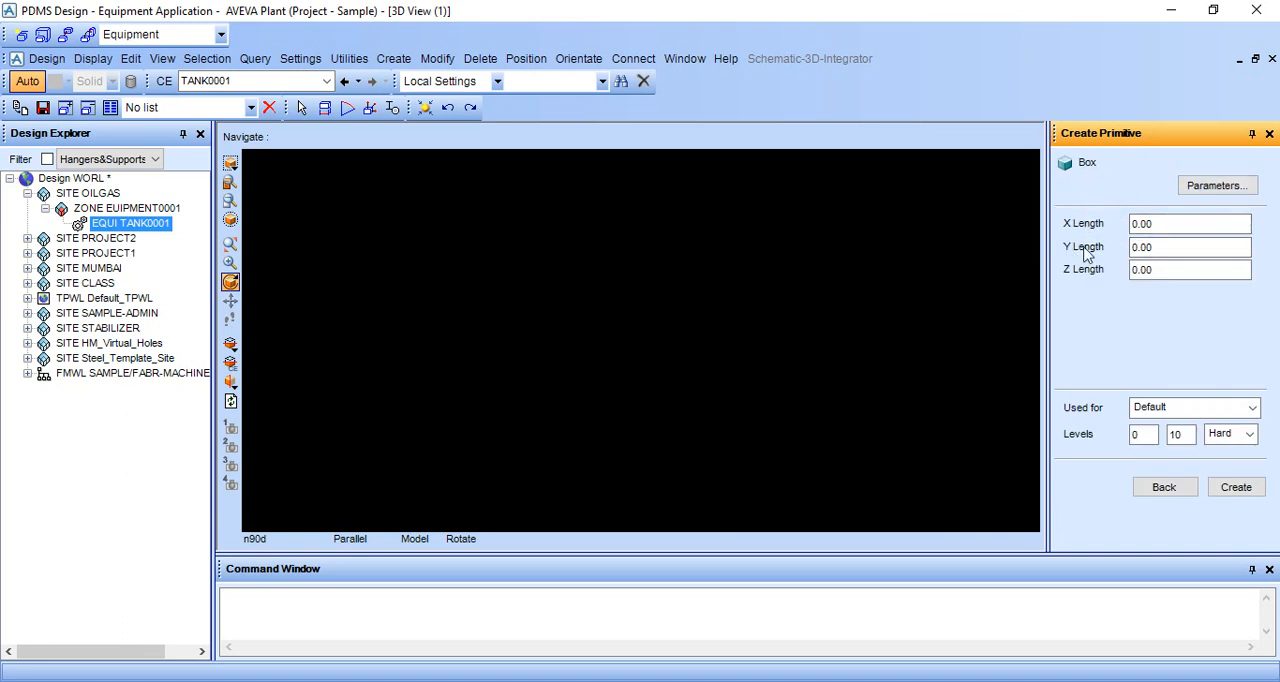
pyautogui.click(1215, 188)
pyautogui.moveTo(120, 40); pyautogui.dragTo(175, 34)
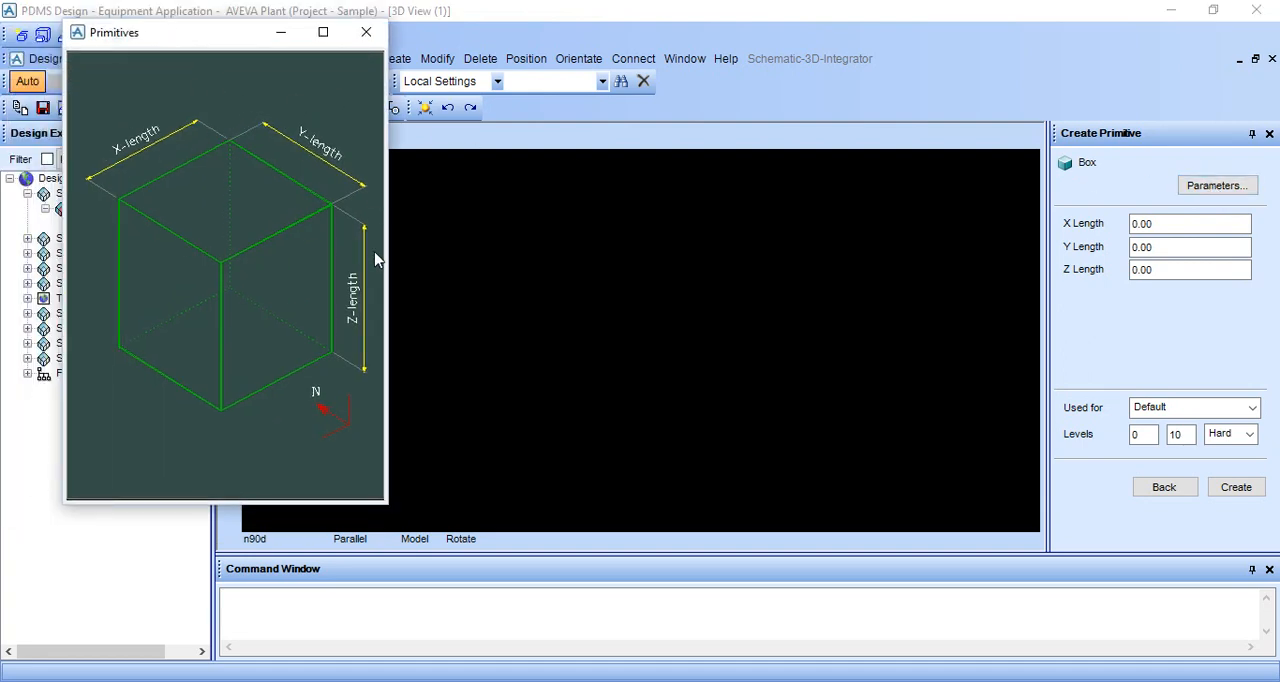
# Set the box primitive's X and Y lengths to 2000 each.
pyautogui.click(1181, 222)
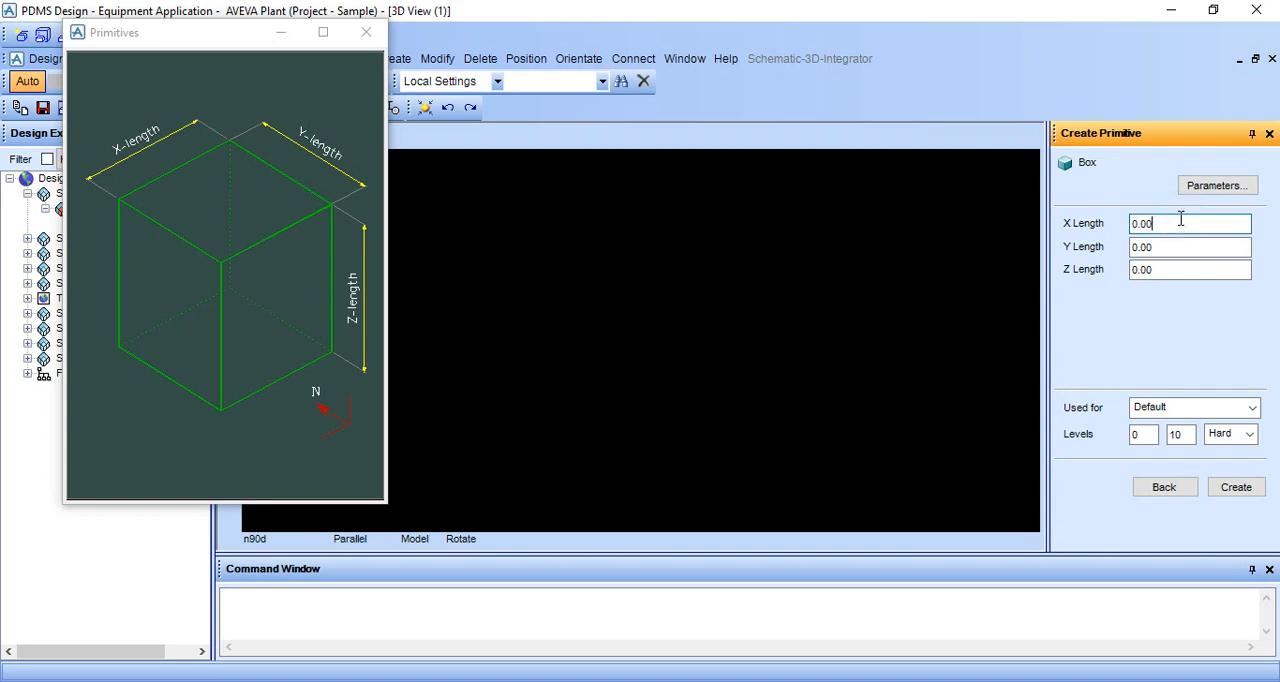
pyautogui.press('BackSpace')
pyautogui.press('BackSpace')
pyautogui.press('BackSpace')
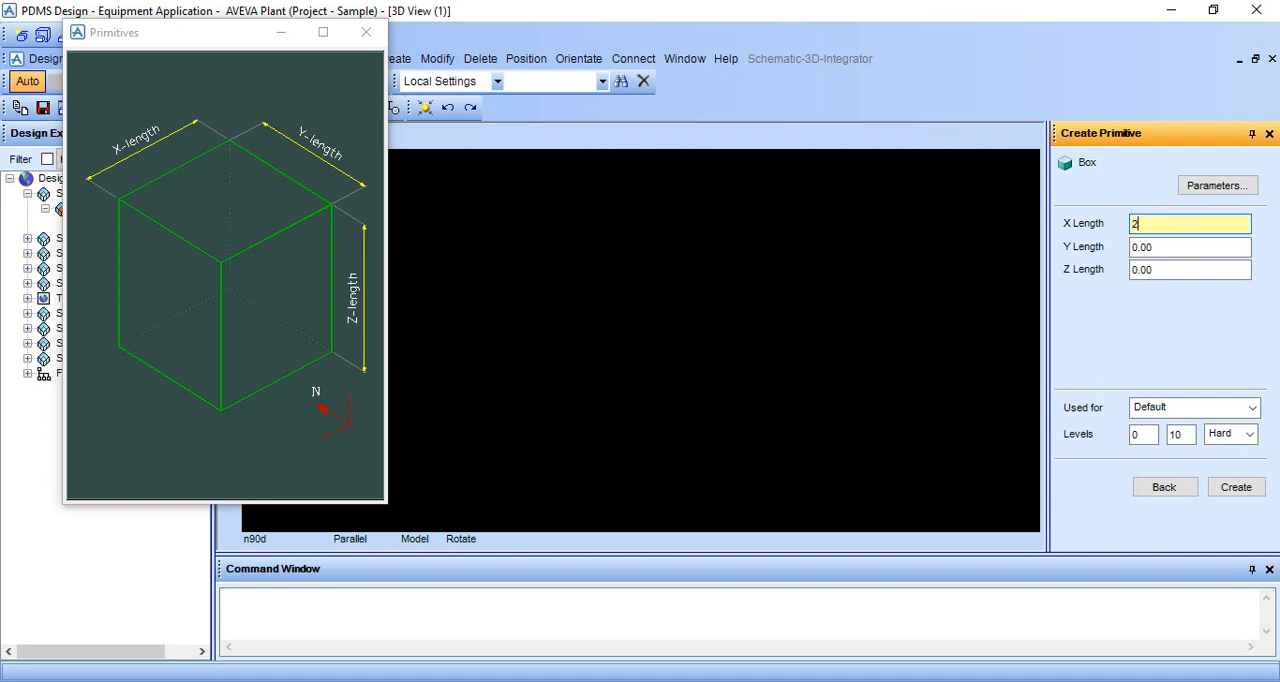
pyautogui.click(1186, 246)
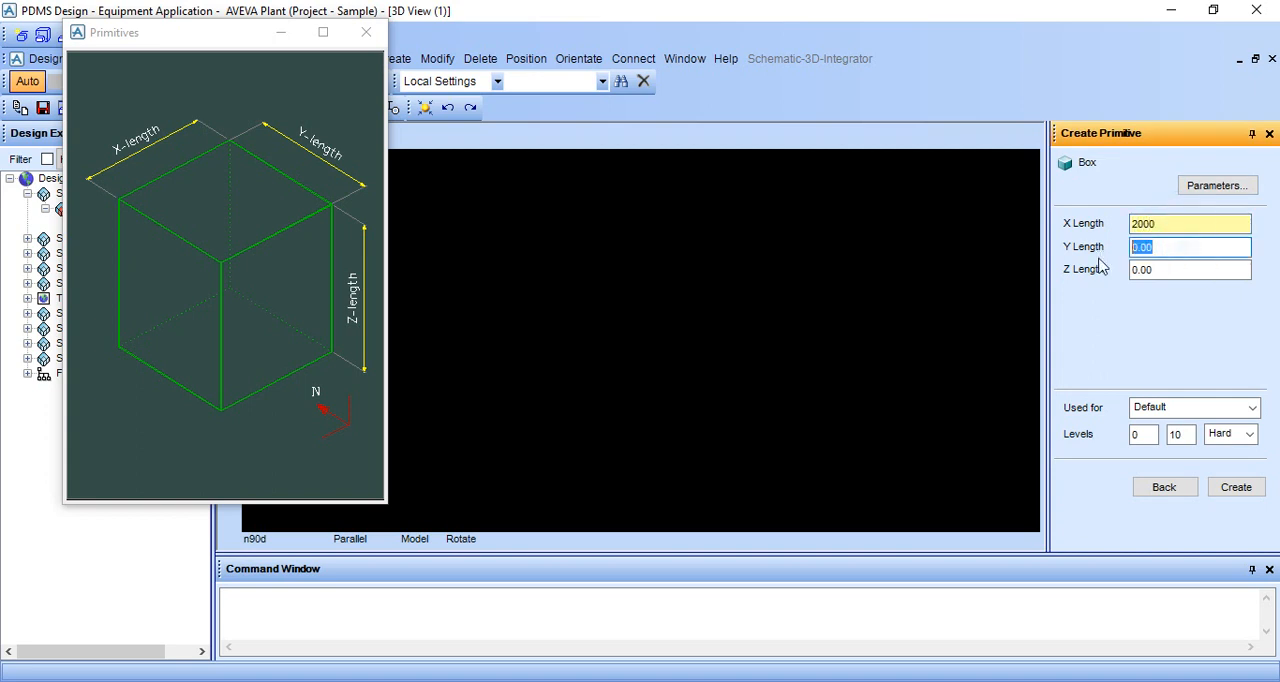
pyautogui.press('BackSpace')
pyautogui.write('2000')
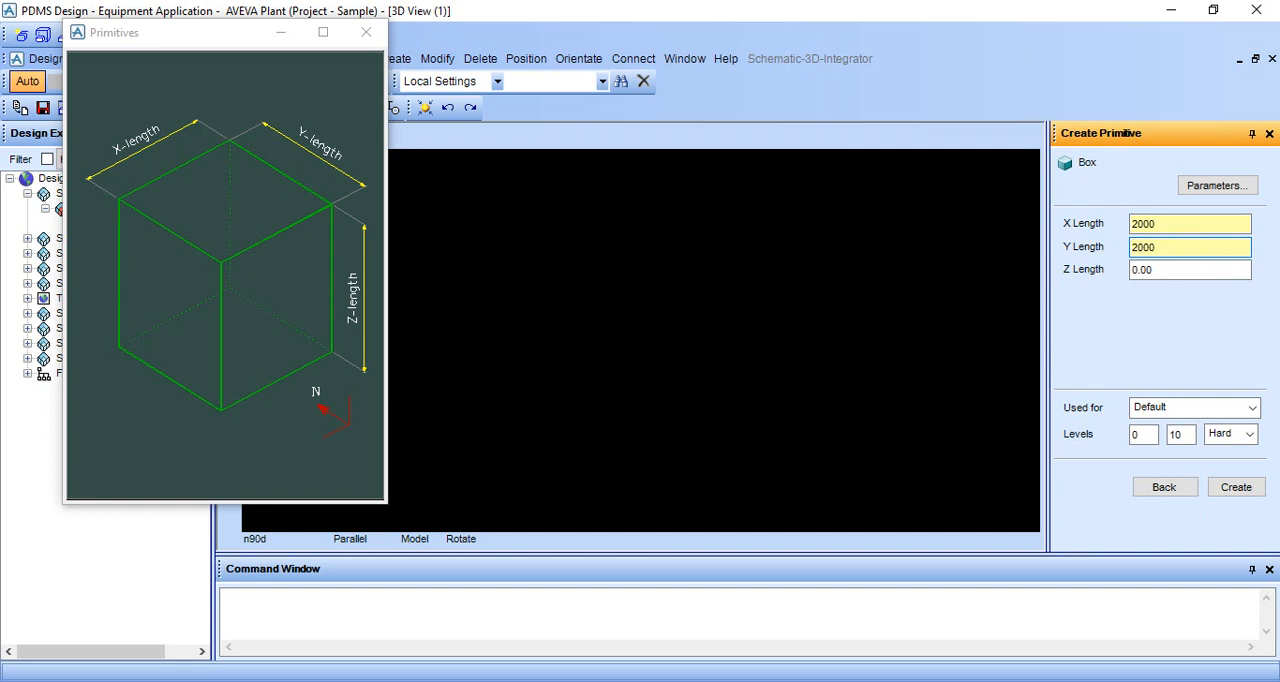
# Set the box's Z length to 200, create the box under TANK0001 and accept its default position.
pyautogui.doubleClick(1194, 264)
pyautogui.press('BackSpace')
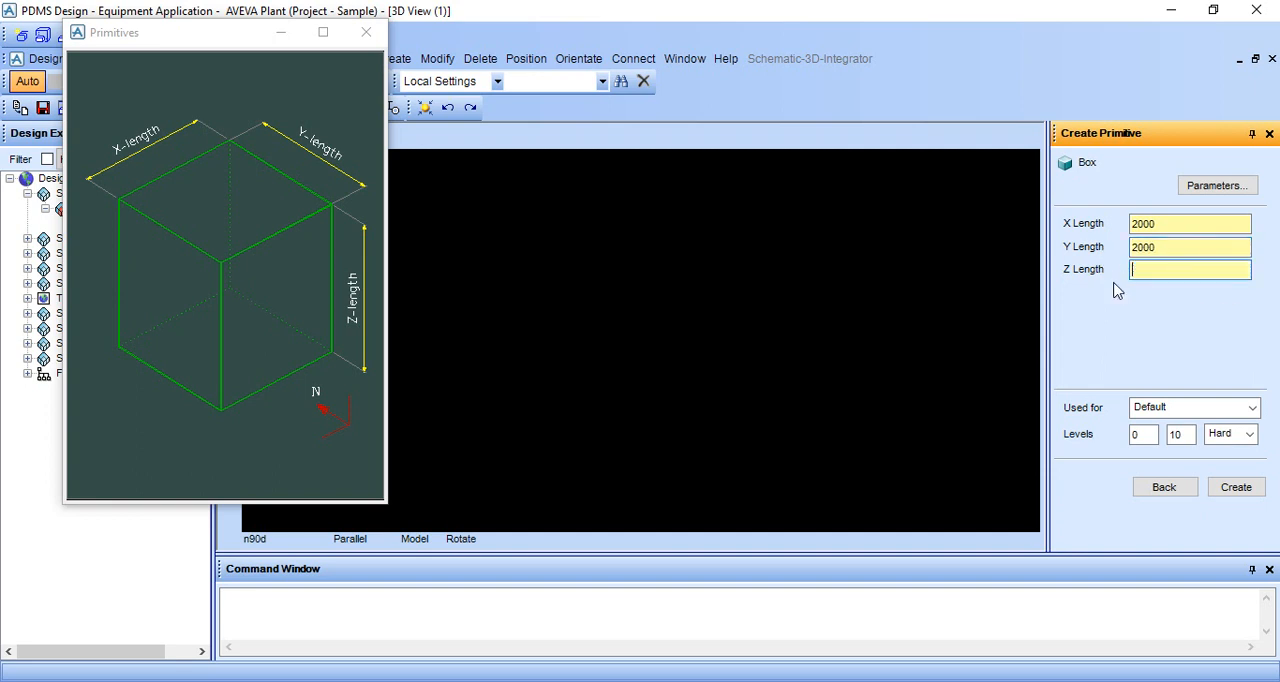
pyautogui.write('200')
pyautogui.click(362, 32)
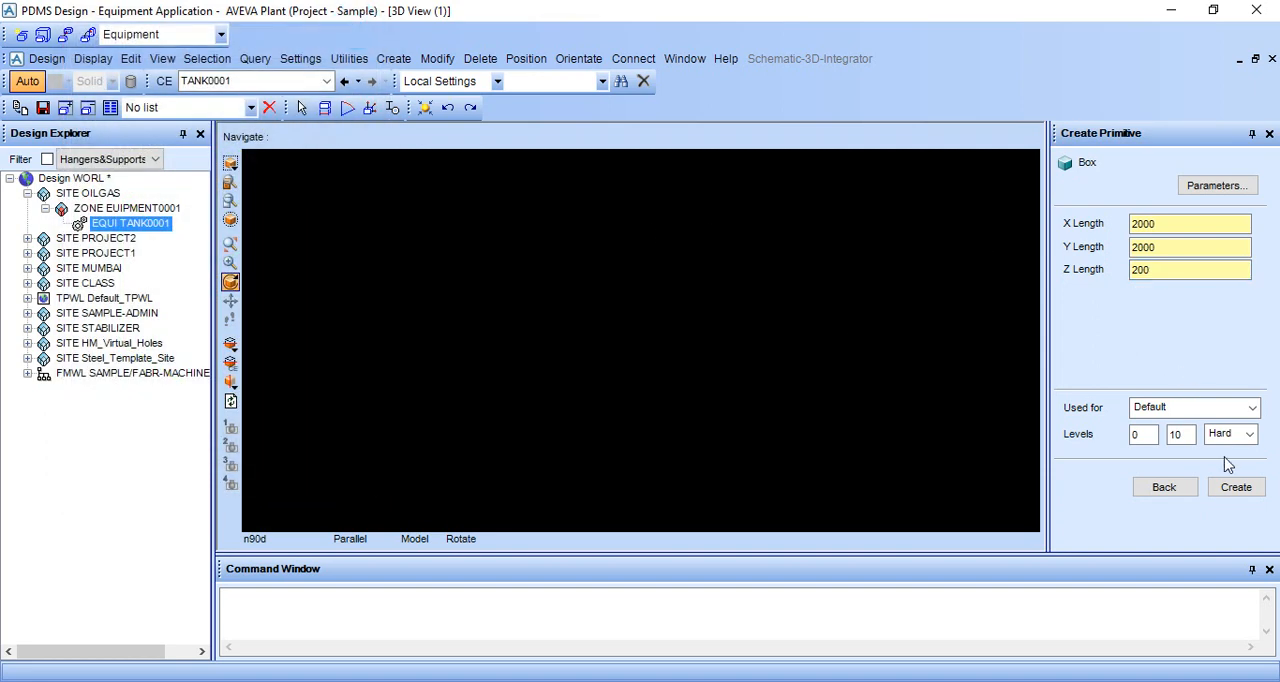
pyautogui.click(1234, 489)
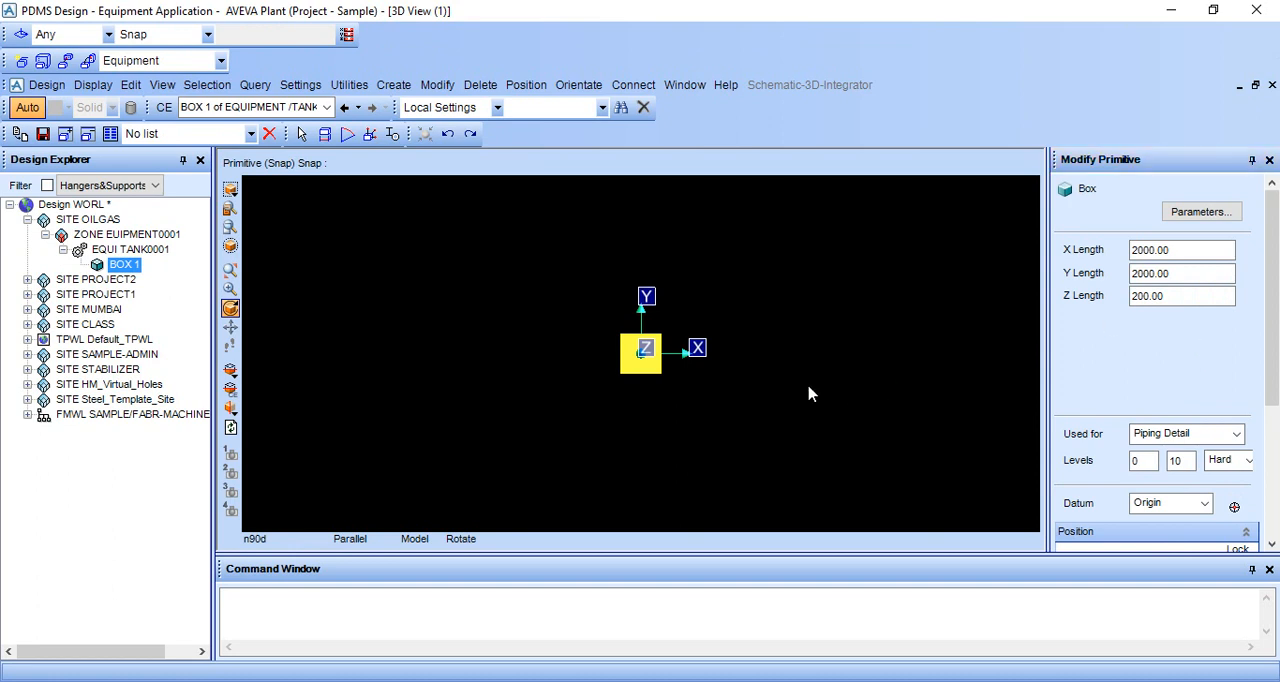
pyautogui.moveTo(658, 364); pyautogui.dragTo(657, 329, button='middle')
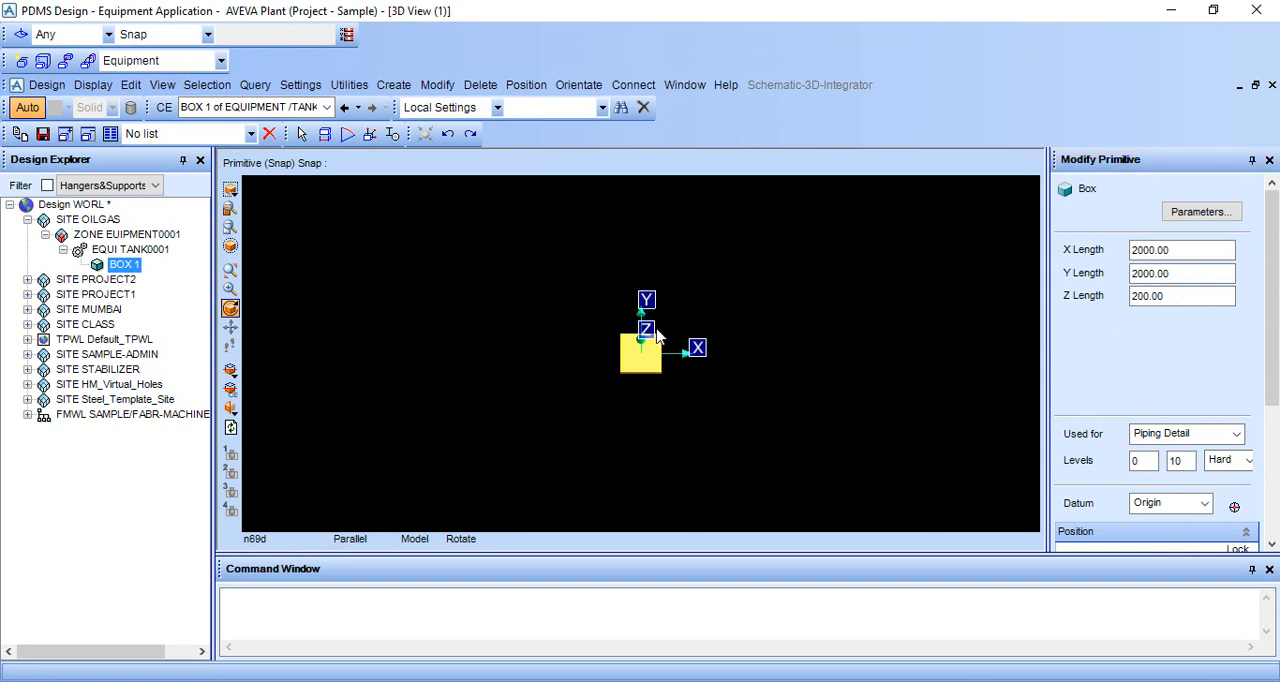
pyautogui.scroll(3, 651, 357)
pyautogui.scroll(-5, 1234, 394)
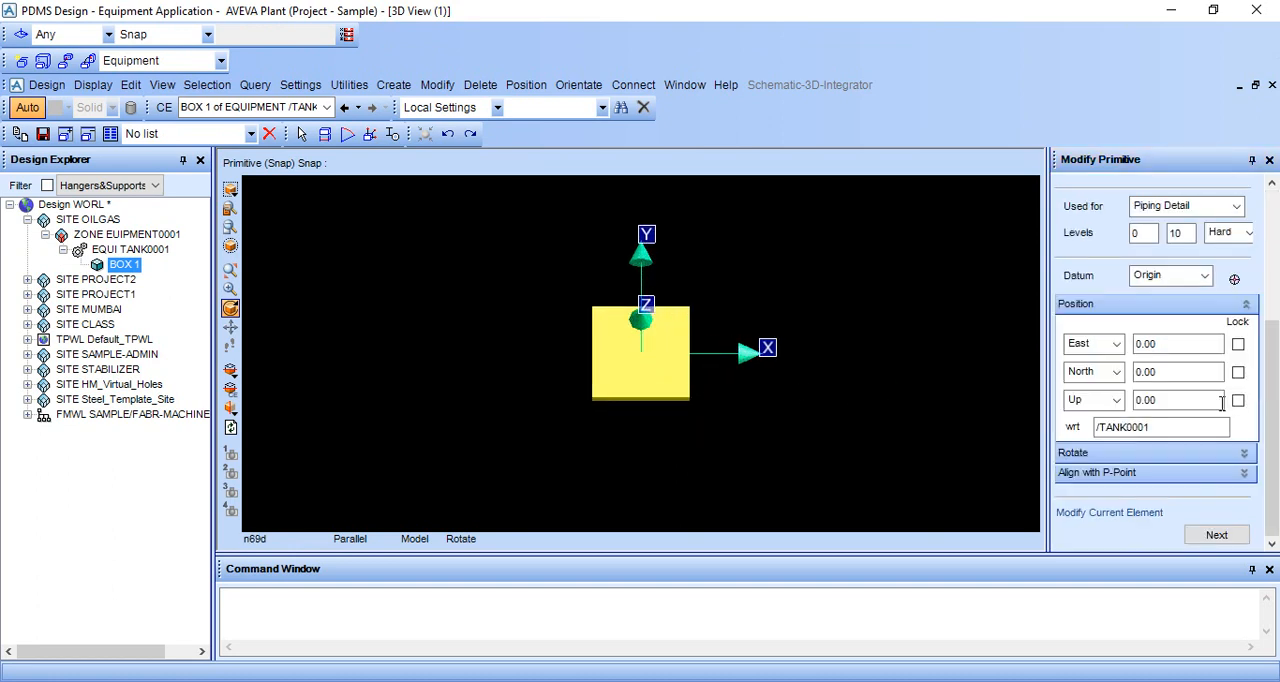
pyautogui.click(1216, 535)
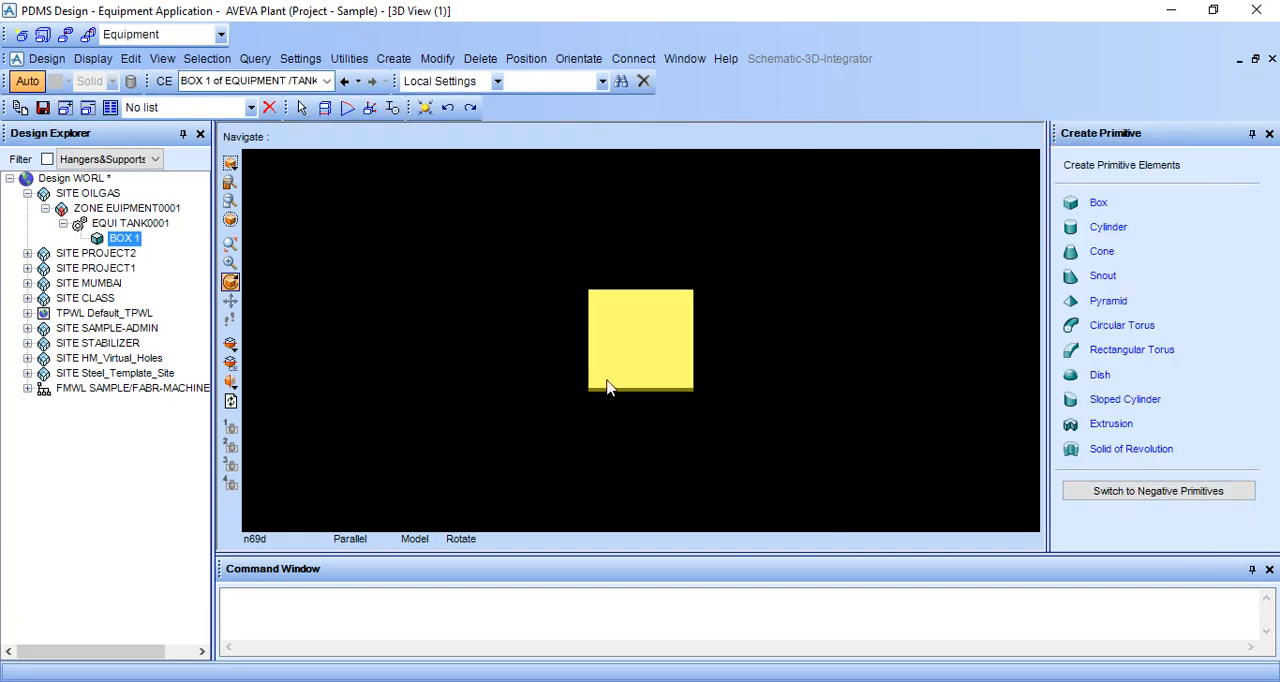
# Examine the new box in the 3D view at different zoom levels, positions and angles.
pyautogui.scroll(5, 620, 368)
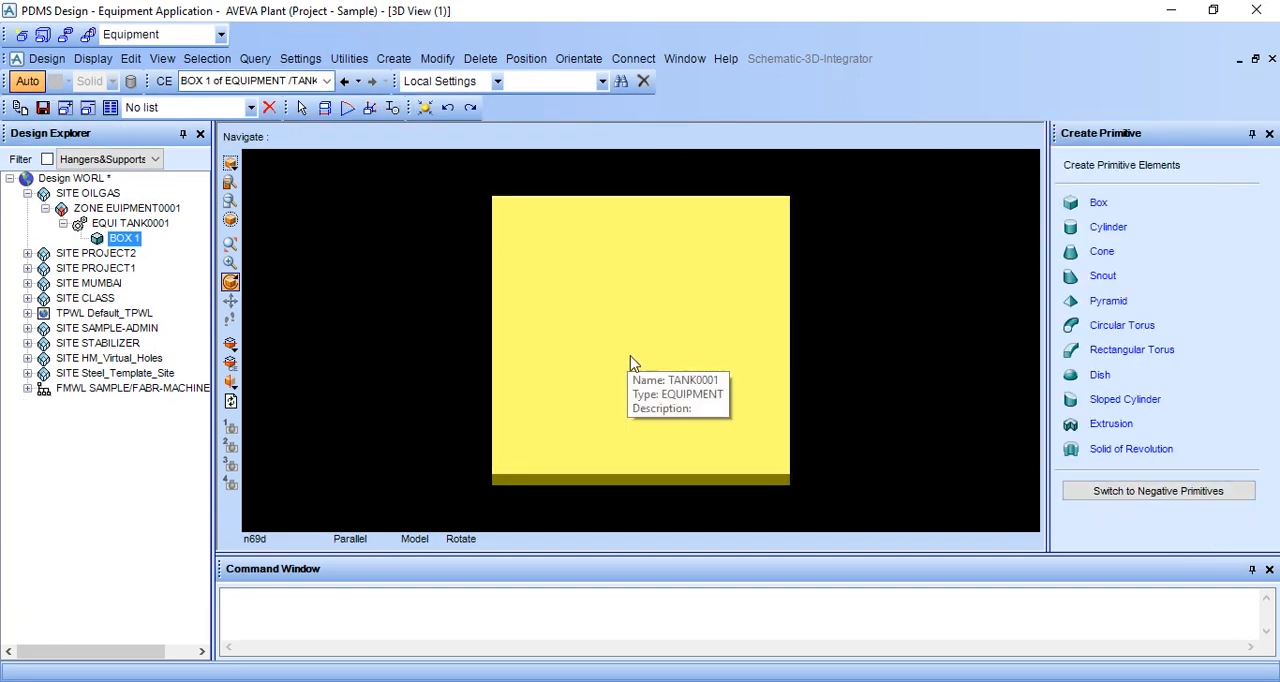
pyautogui.scroll(2, 630, 362)
pyautogui.scroll(-4, 630, 362)
pyautogui.scroll(1, 630, 362)
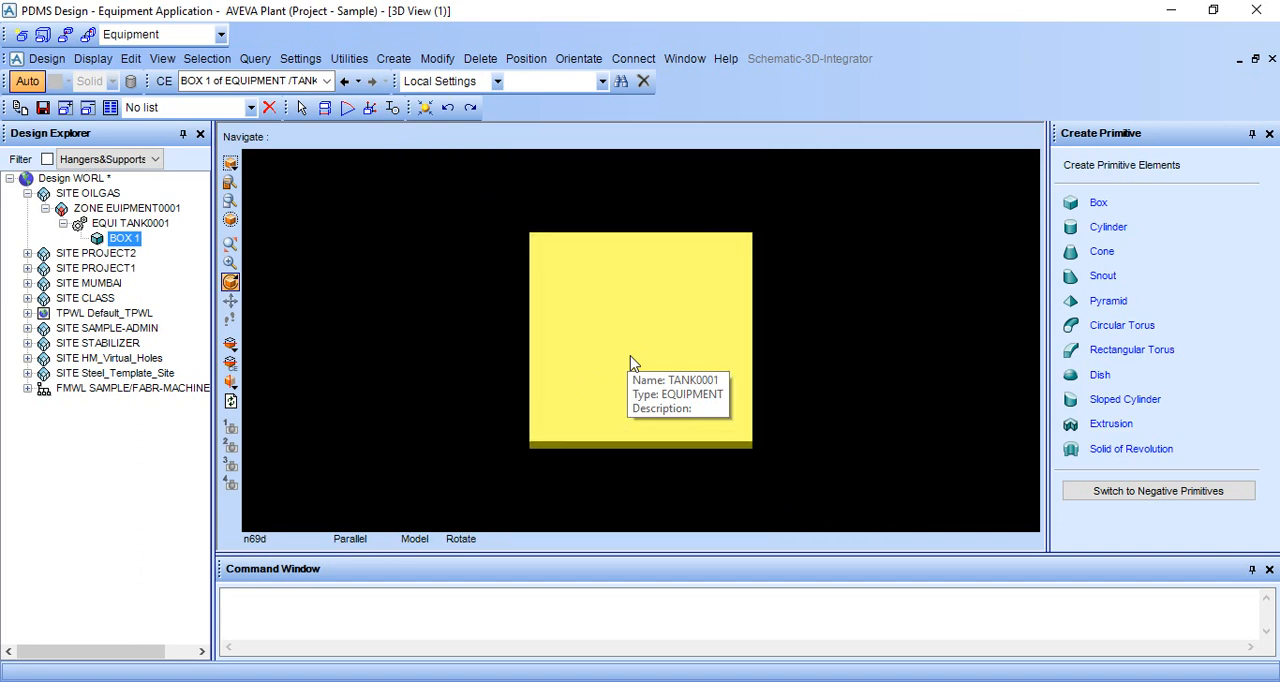
pyautogui.scroll(2, 630, 362)
pyautogui.middleClick(741, 255)
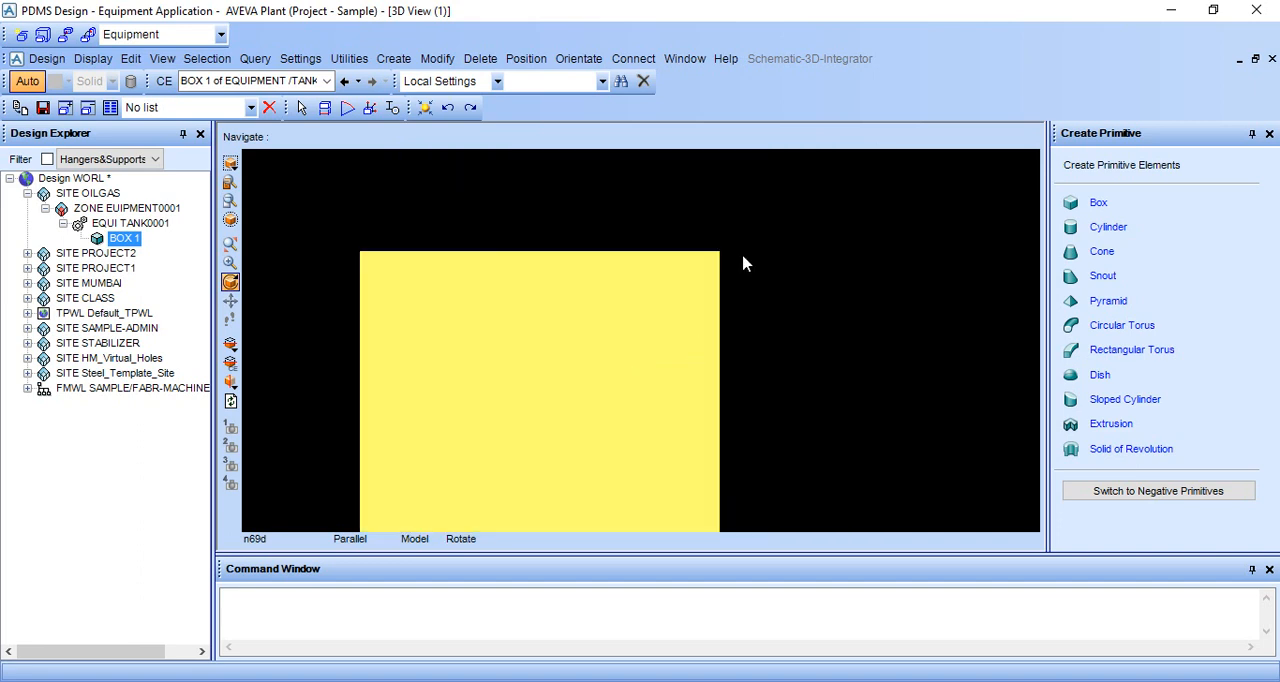
pyautogui.middleClick(562, 306)
pyautogui.middleClick(576, 352)
pyautogui.middleClick(544, 368)
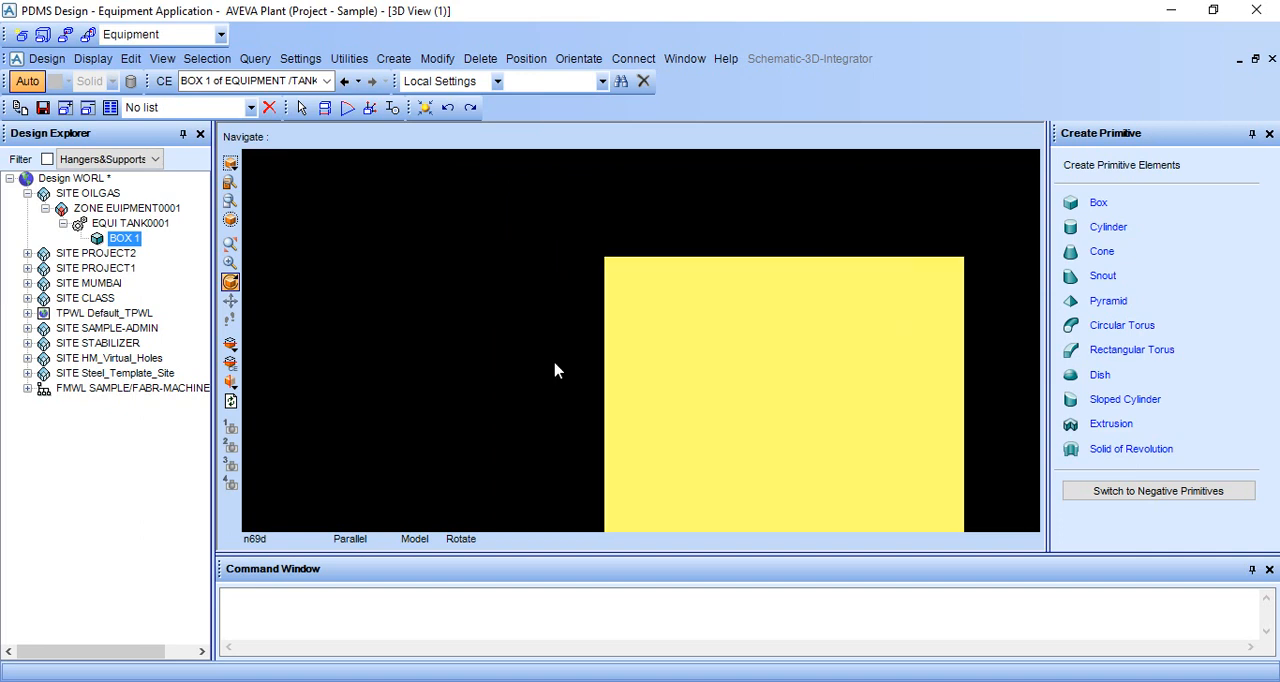
pyautogui.middleClick(886, 395)
pyautogui.middleClick(671, 340)
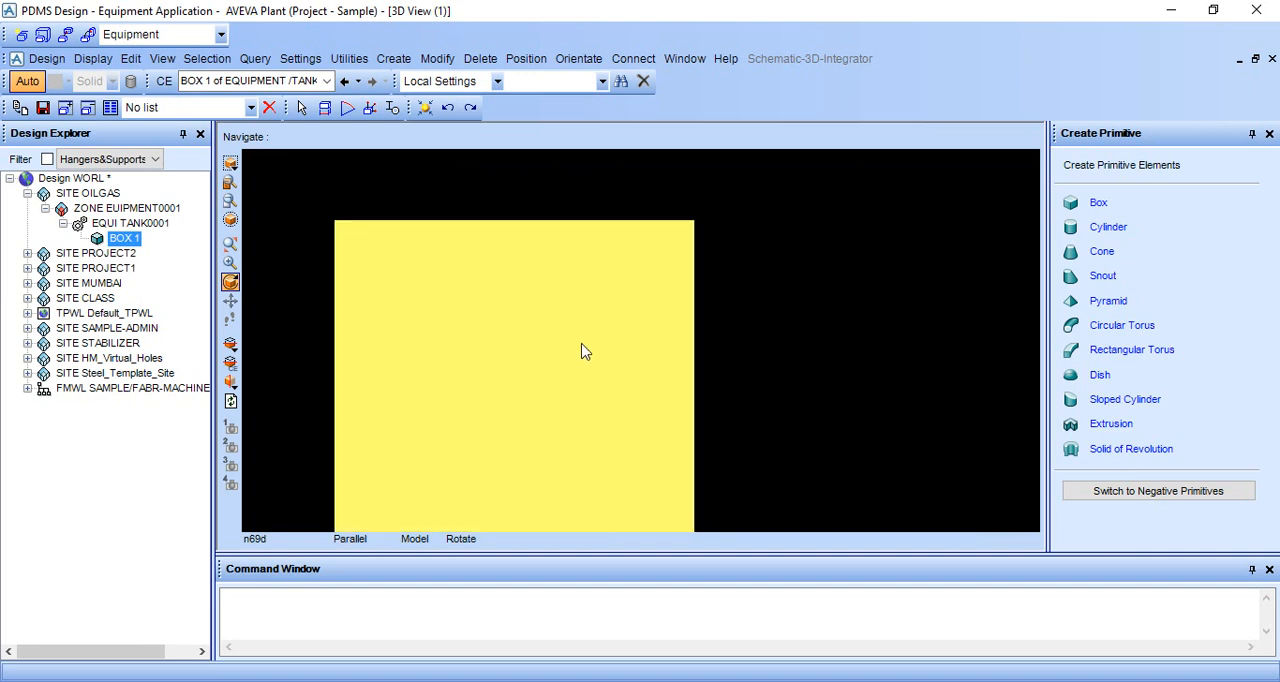
pyautogui.middleClick(584, 351)
pyautogui.middleClick(642, 329)
pyautogui.middleClick(606, 349)
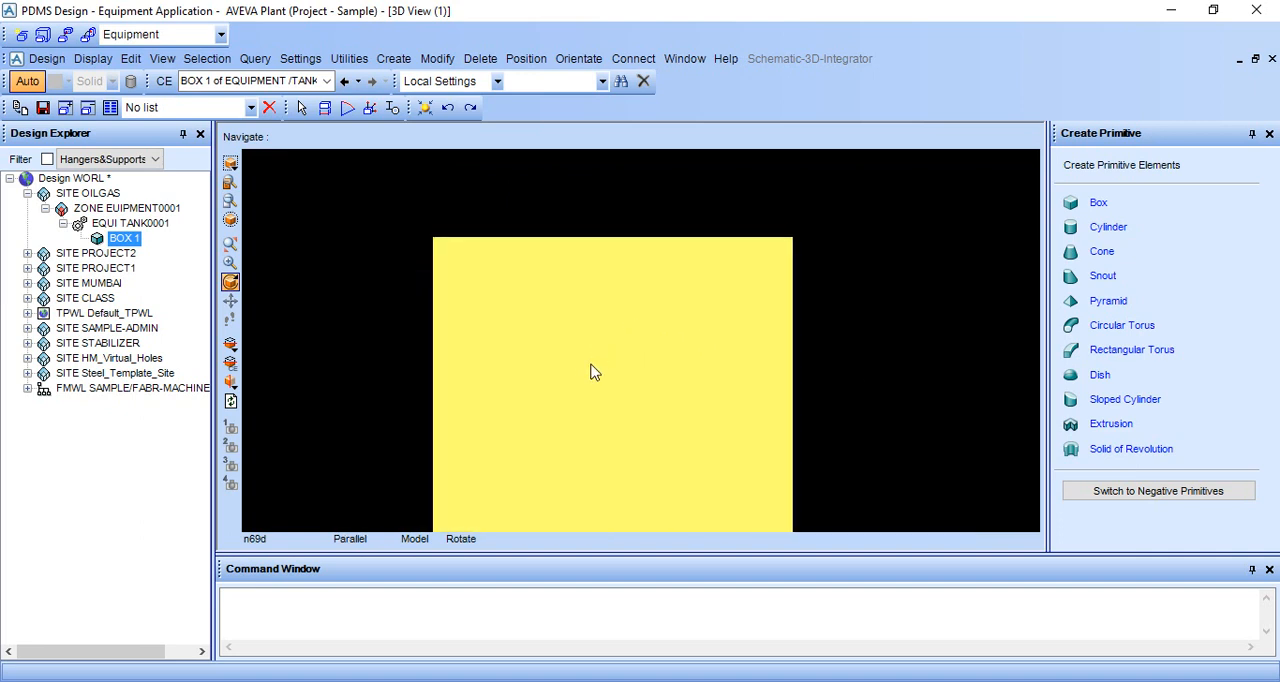
pyautogui.middleClick(591, 371)
pyautogui.scroll(2, 697, 399)
pyautogui.scroll(-2, 697, 399)
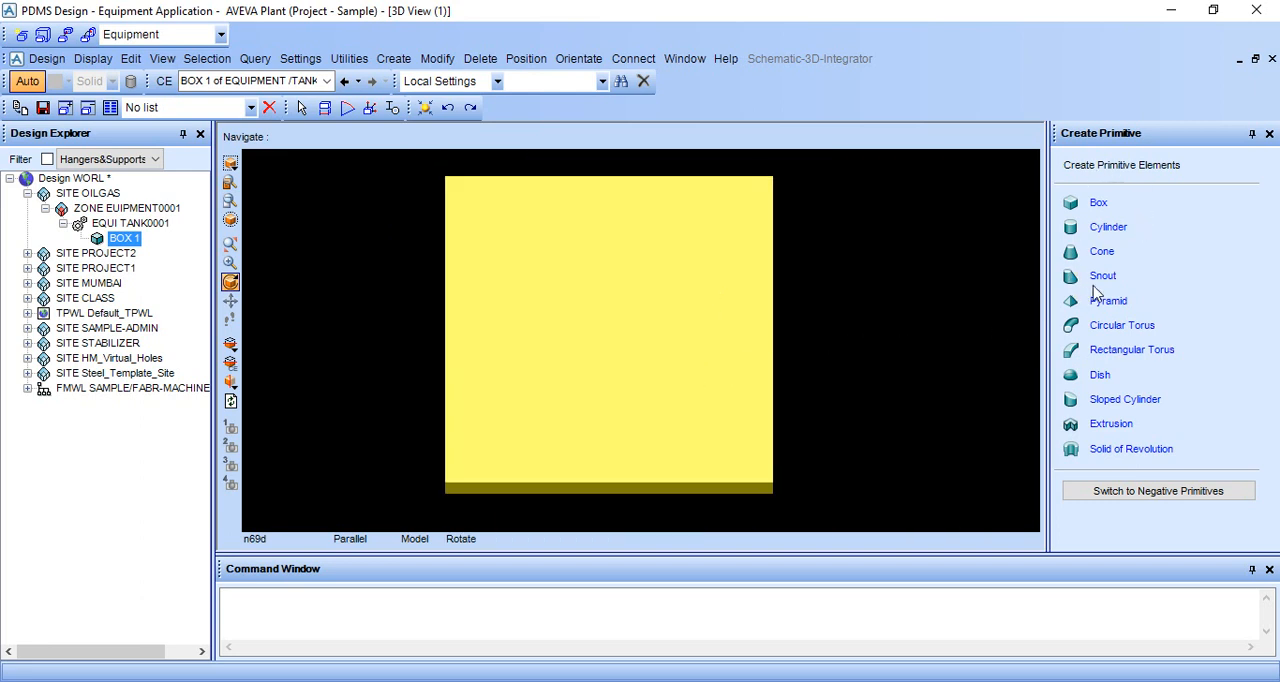
pyautogui.moveTo(754, 340); pyautogui.dragTo(621, 348, button='middle')
pyautogui.scroll(-3, 864, 306)
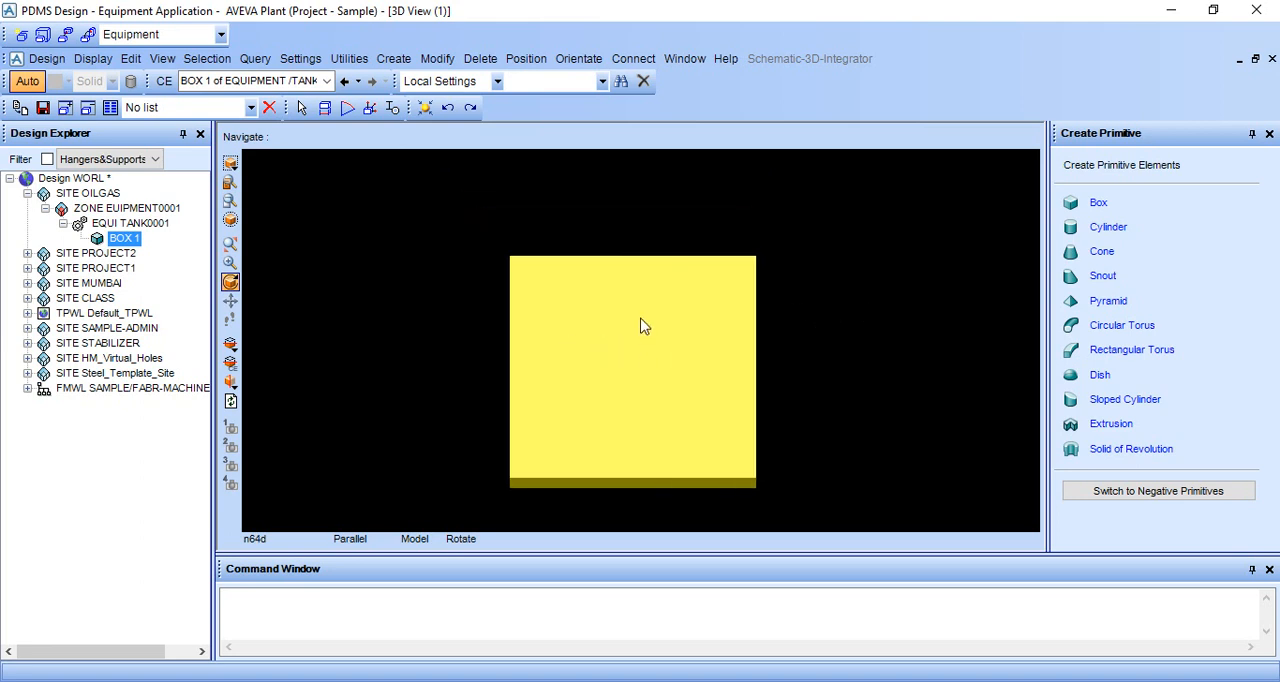
# Create a Cylinder primitive for TANK0001 with height 2000 and diameter 1000, consulting its parameter diagram.
pyautogui.click(1108, 228)
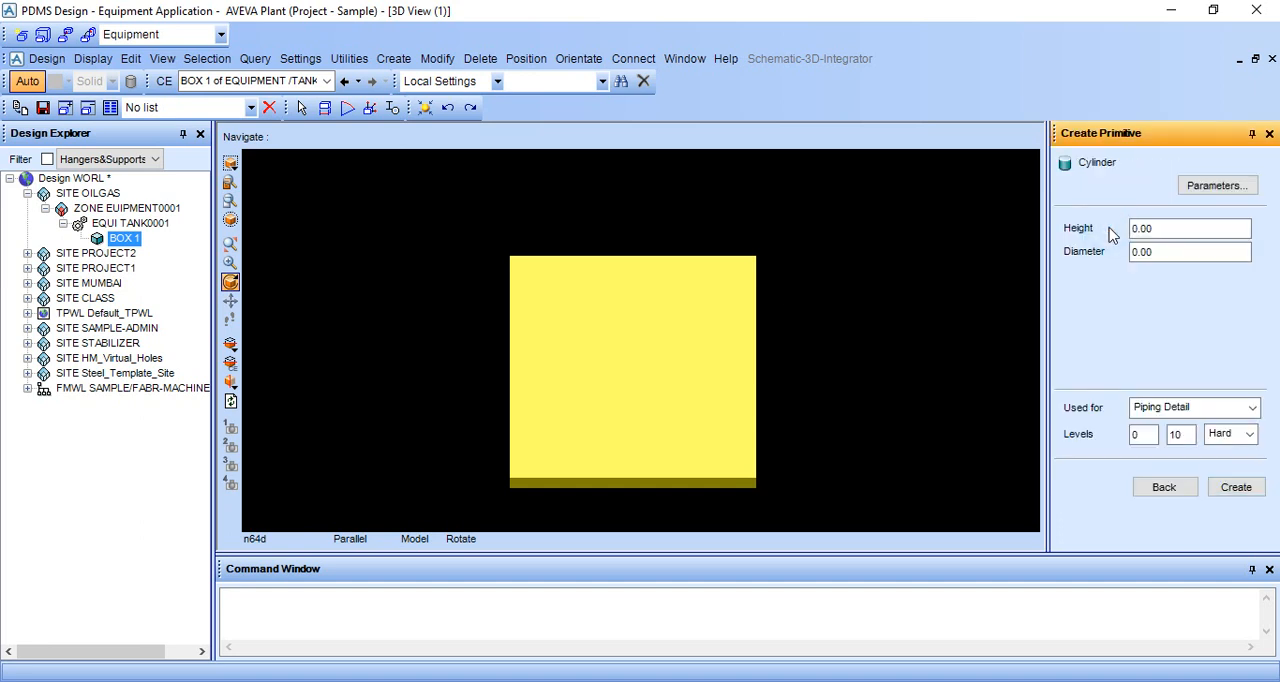
pyautogui.click(1214, 187)
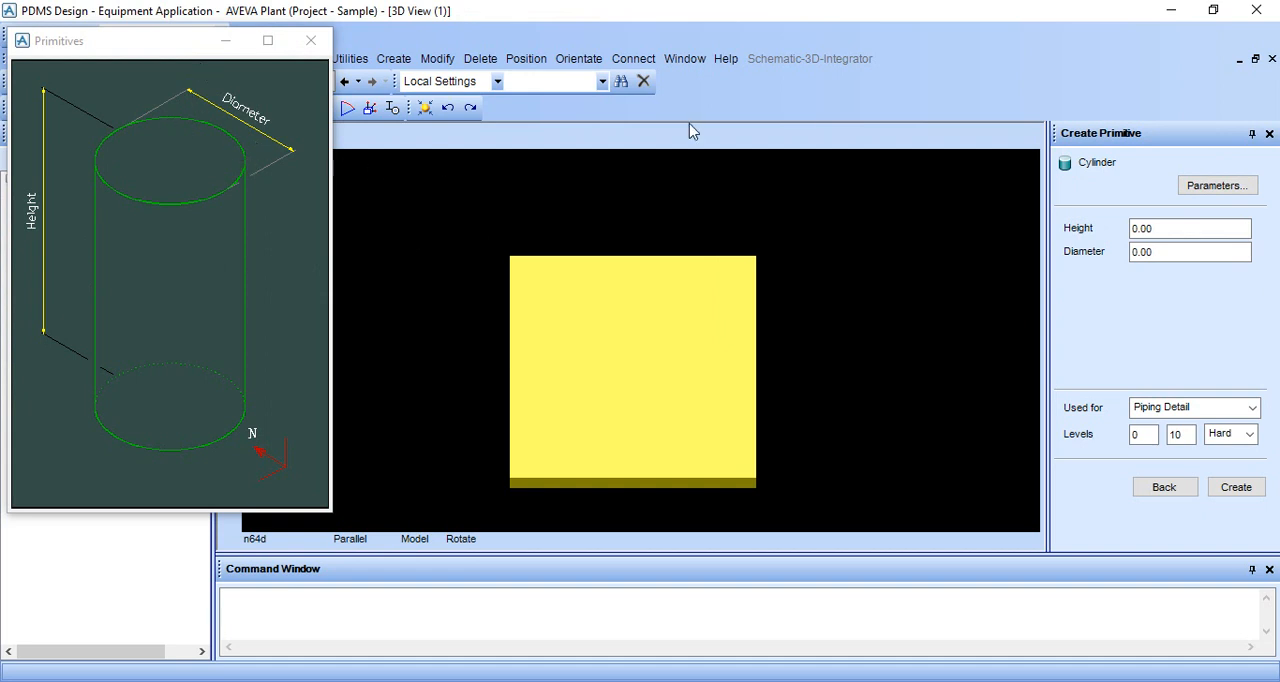
pyautogui.click(1166, 227)
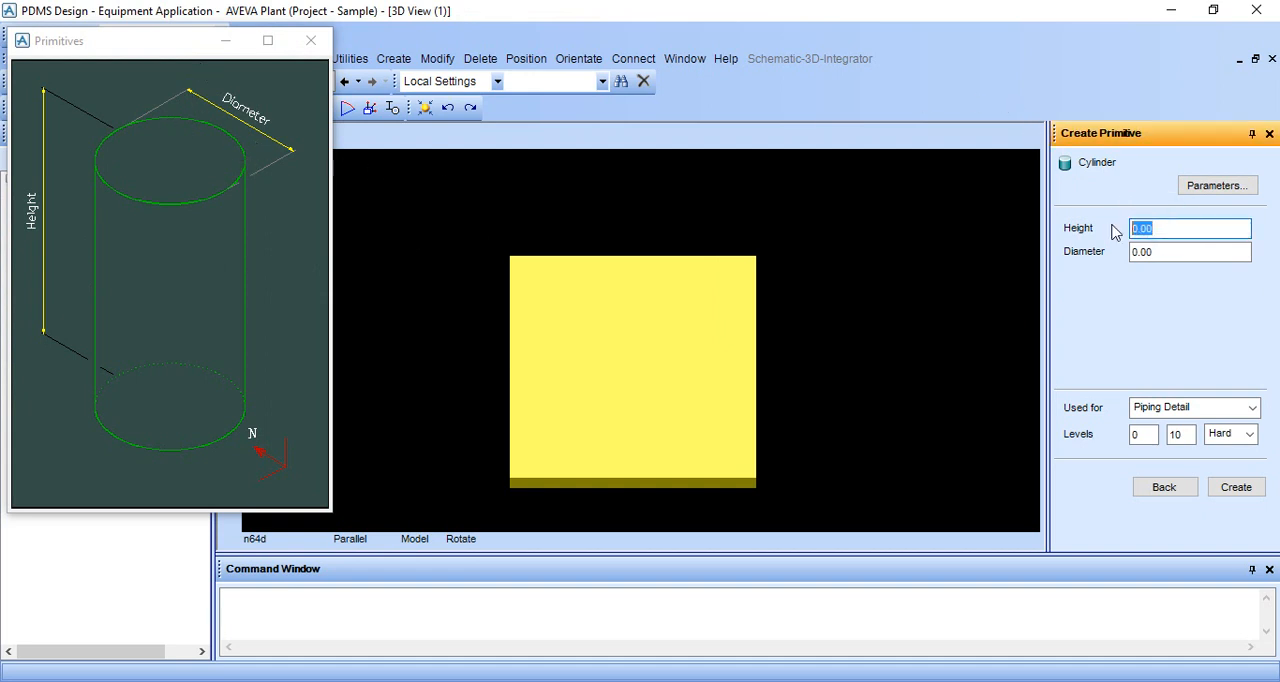
pyautogui.press('BackSpace')
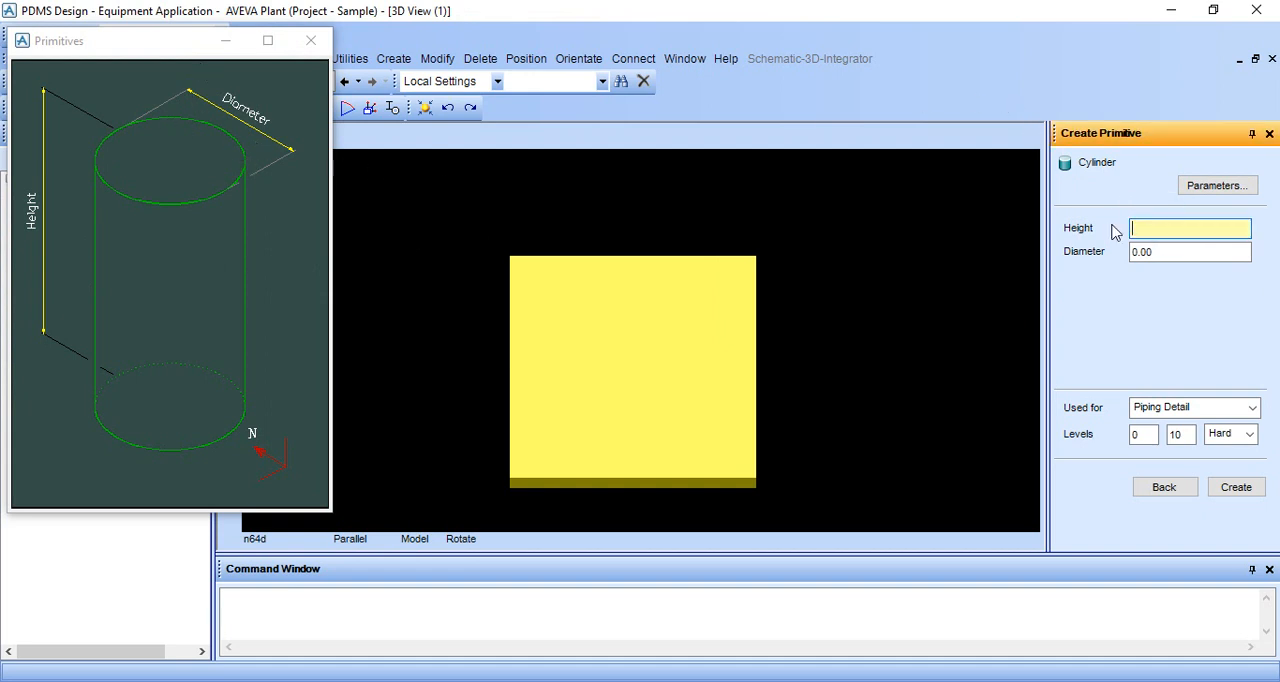
pyautogui.click(1194, 251)
pyautogui.press('BackSpace')
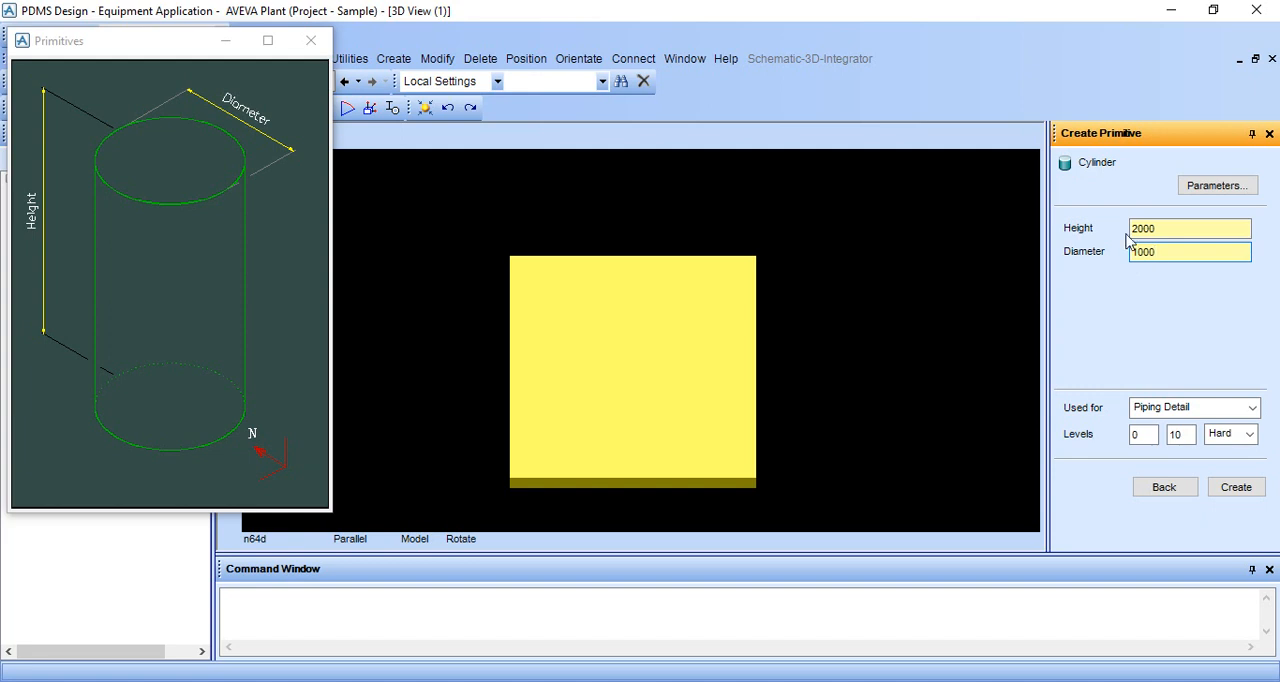
pyautogui.click(1237, 488)
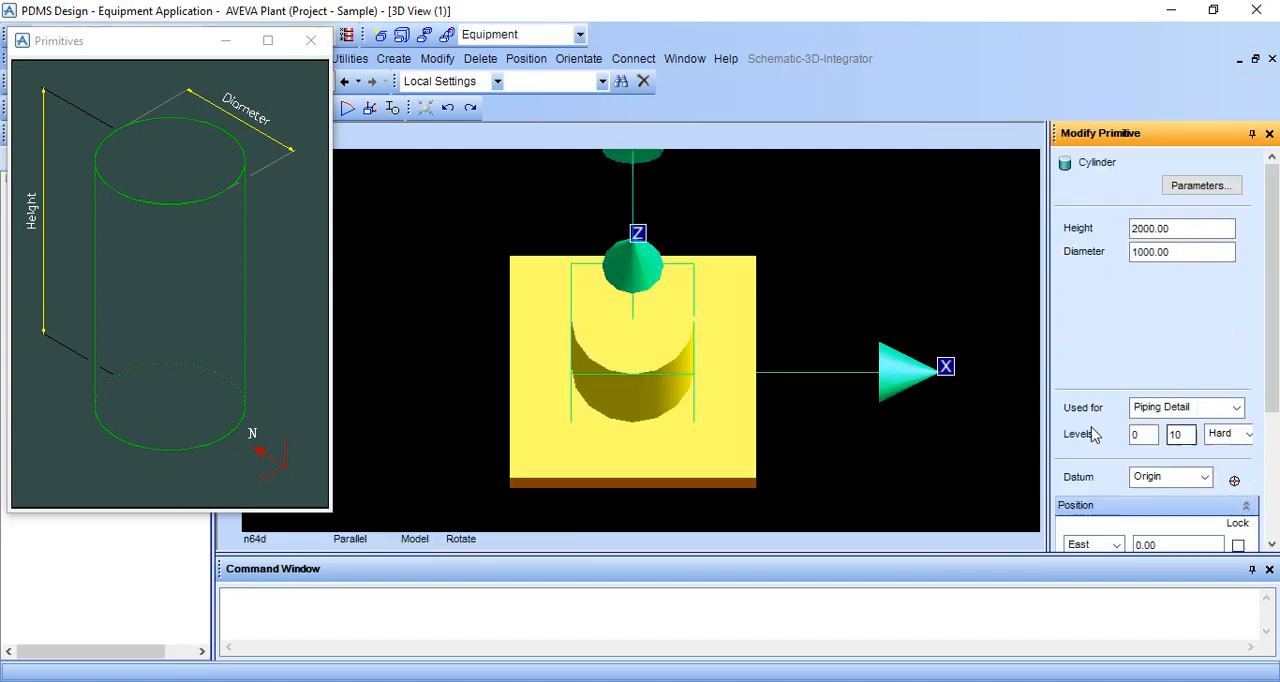
# Close the cylinder's parameter diagram and finish the cylinder with its position values left at 0.00.
pyautogui.moveTo(726, 393); pyautogui.dragTo(719, 328, button='middle')
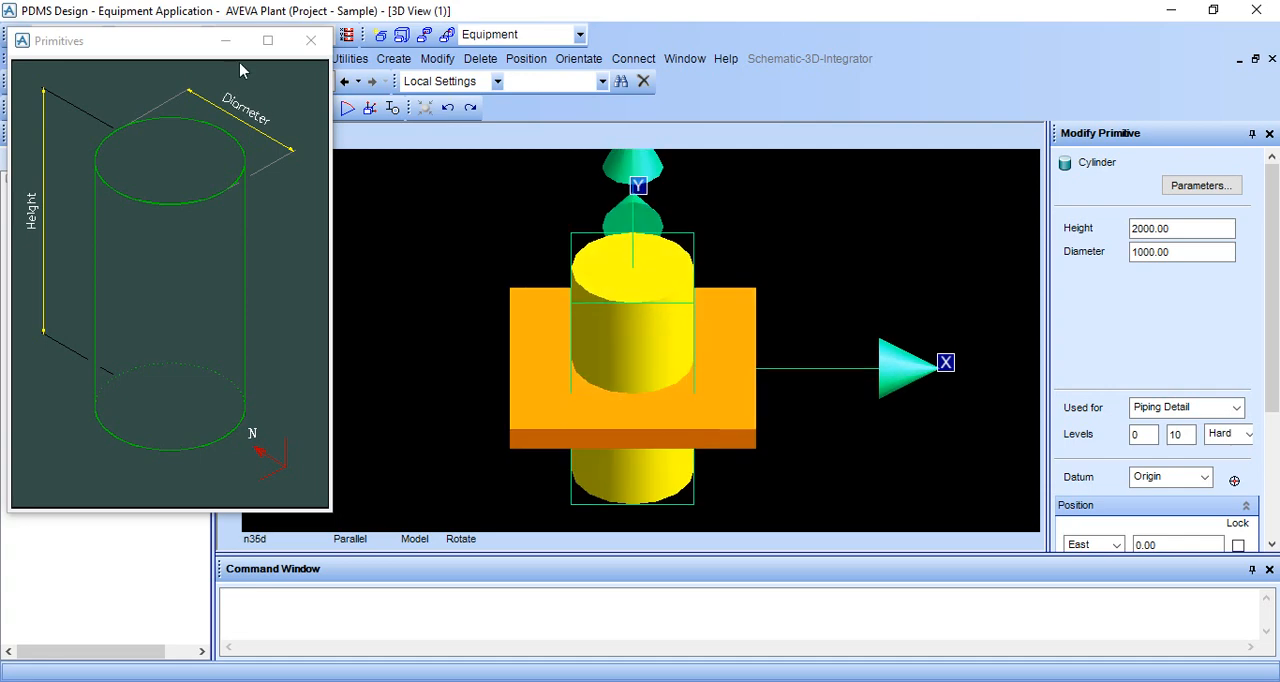
pyautogui.click(309, 42)
pyautogui.moveTo(616, 345); pyautogui.dragTo(621, 328, button='middle')
pyautogui.scroll(-3, 1158, 368)
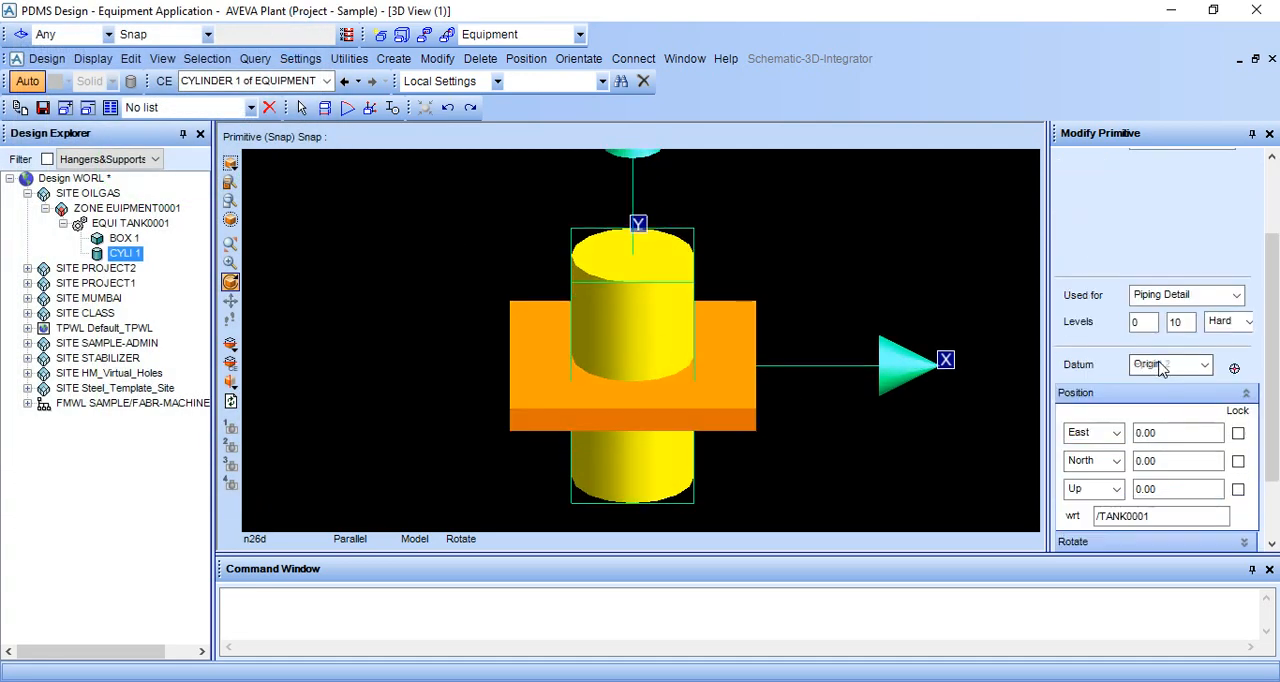
pyautogui.scroll(-3, 1148, 428)
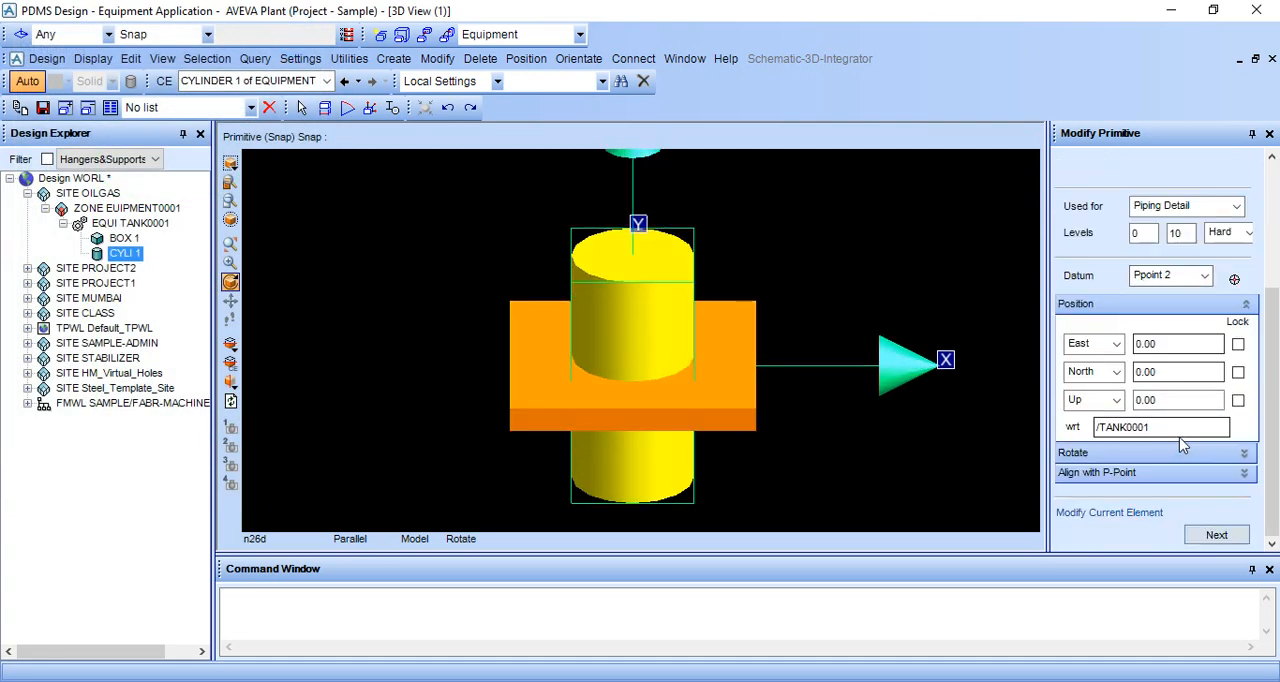
pyautogui.click(1210, 533)
# Set the 3D view to look north at the tank and display the model in wireframe.
pyautogui.moveTo(690, 370); pyautogui.dragTo(694, 322, button='middle')
pyautogui.rightClick(808, 254)
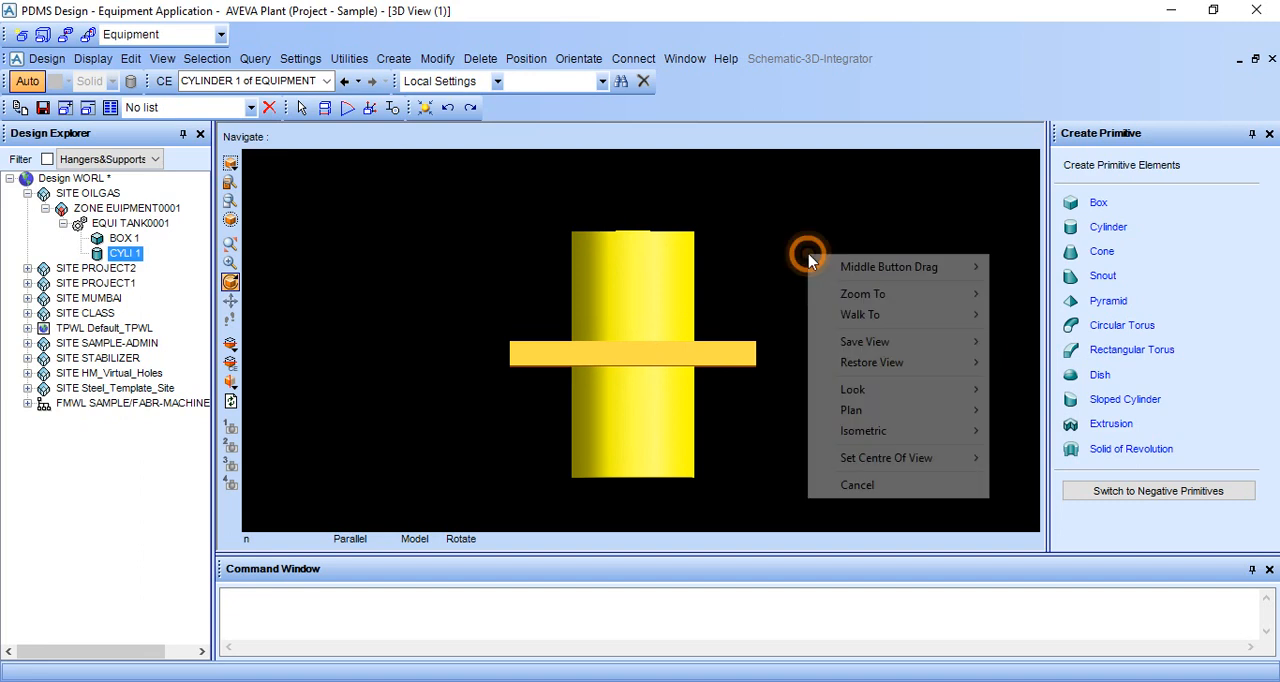
pyautogui.moveTo(851, 391)
pyautogui.click(1020, 391)
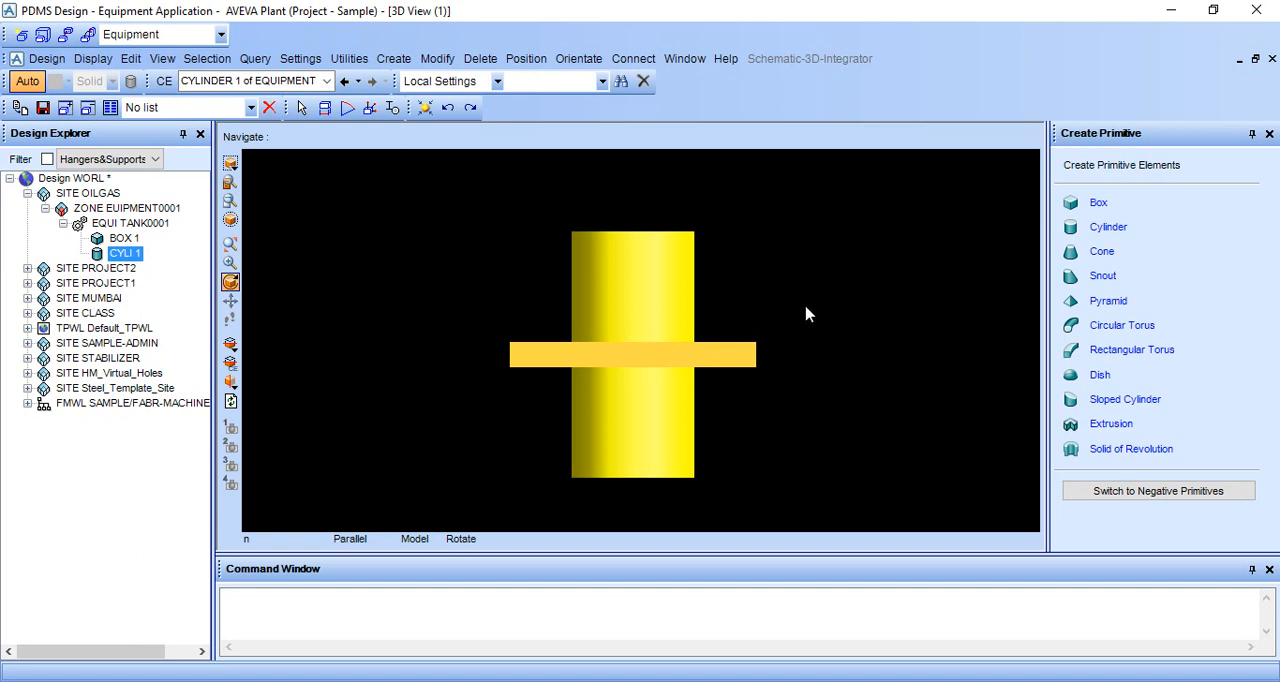
pyautogui.press('F8')
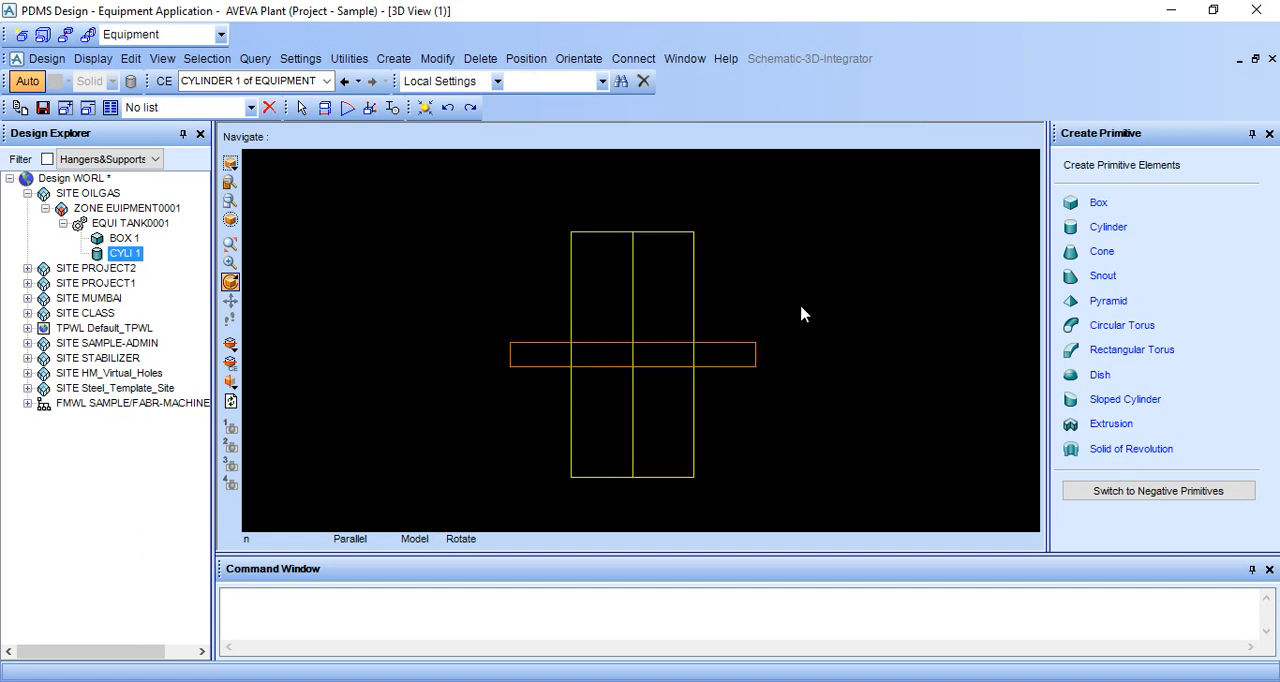
# Connect the cylinder's base point P2 to the box's top point P3 using ID Point, keeping the connected position.
pyautogui.scroll(2, 713, 481)
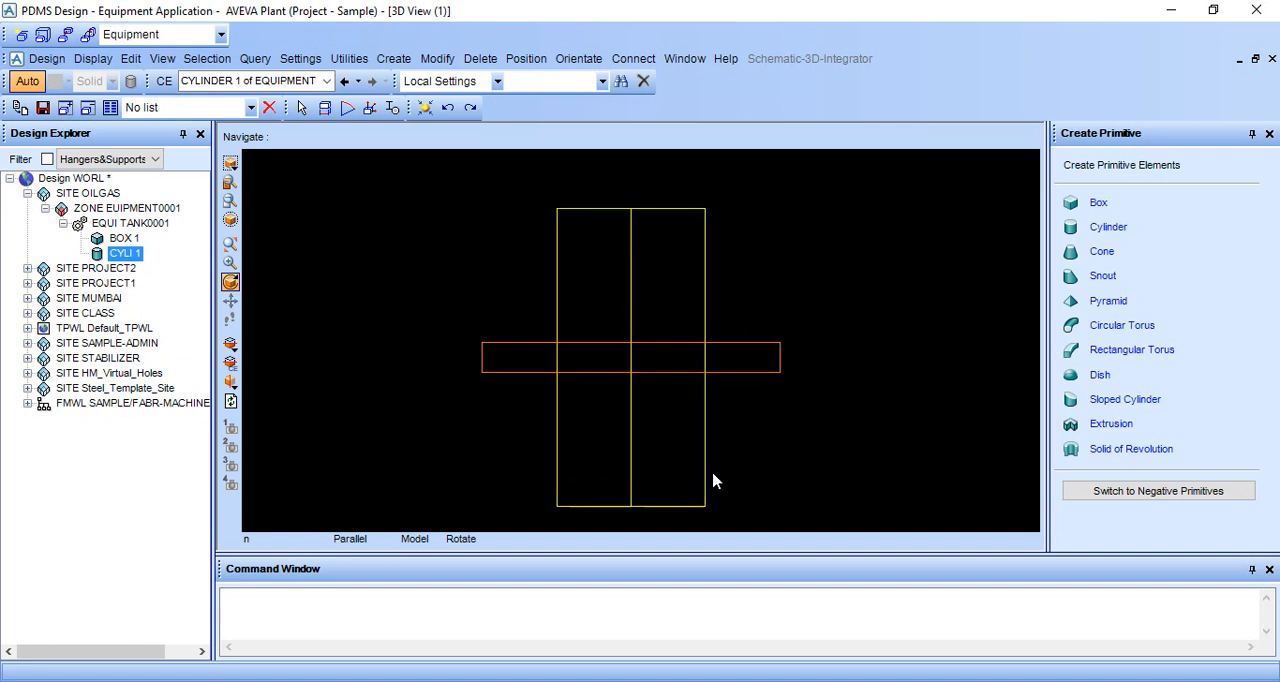
pyautogui.click(633, 58)
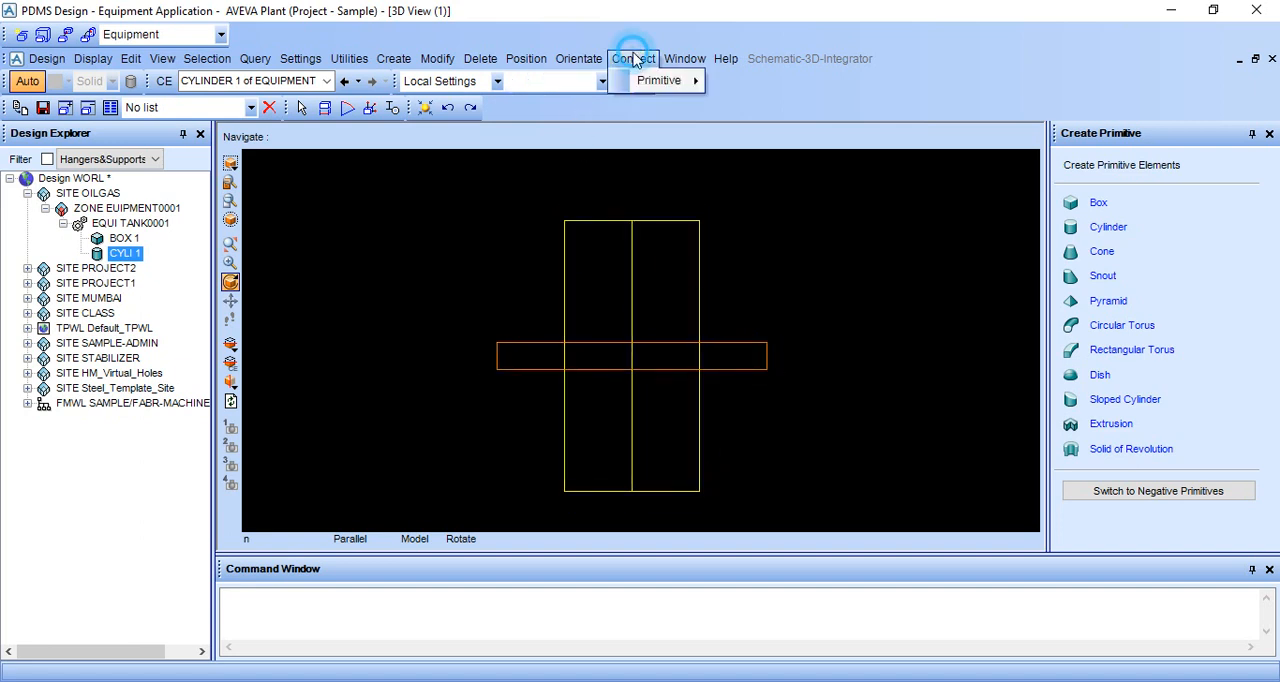
pyautogui.moveTo(655, 81)
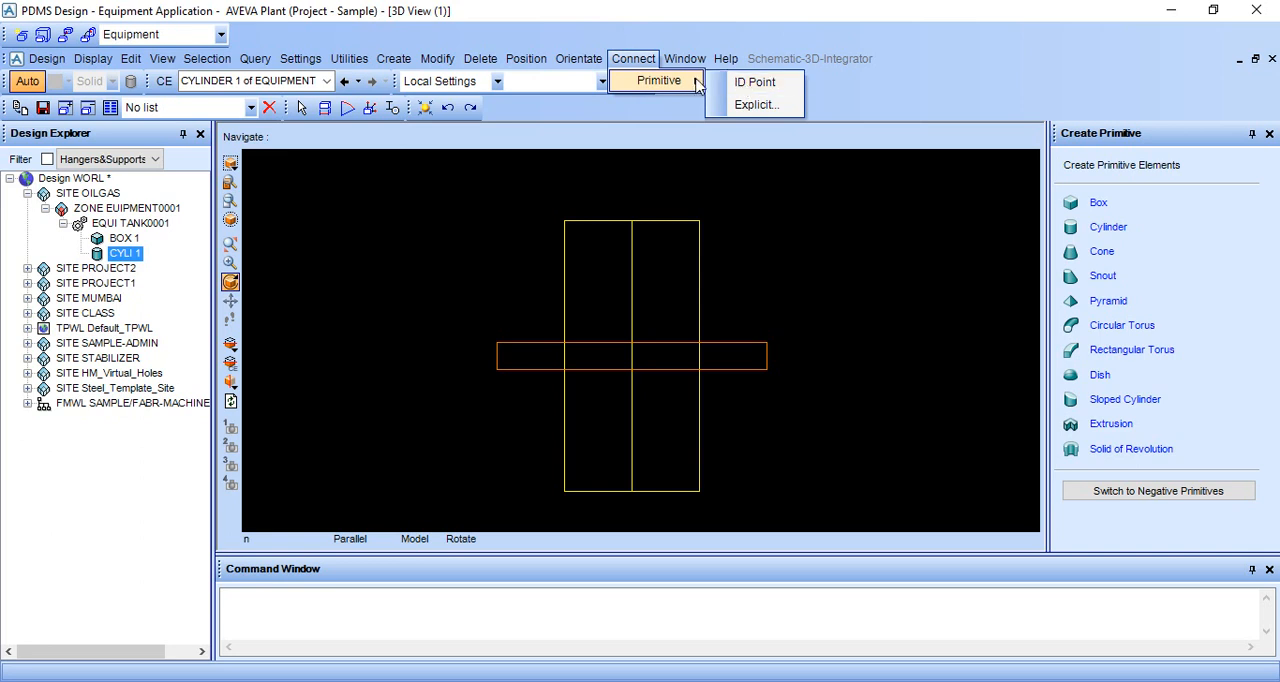
pyautogui.click(753, 83)
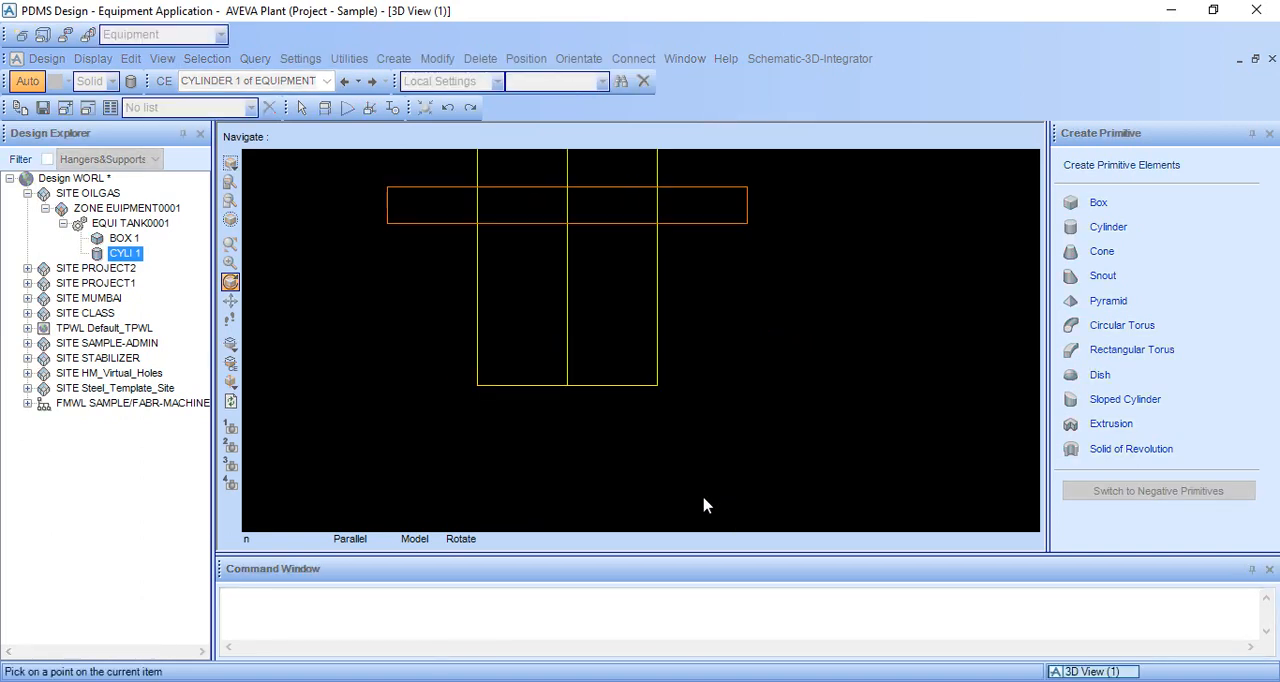
pyautogui.scroll(3, 703, 498)
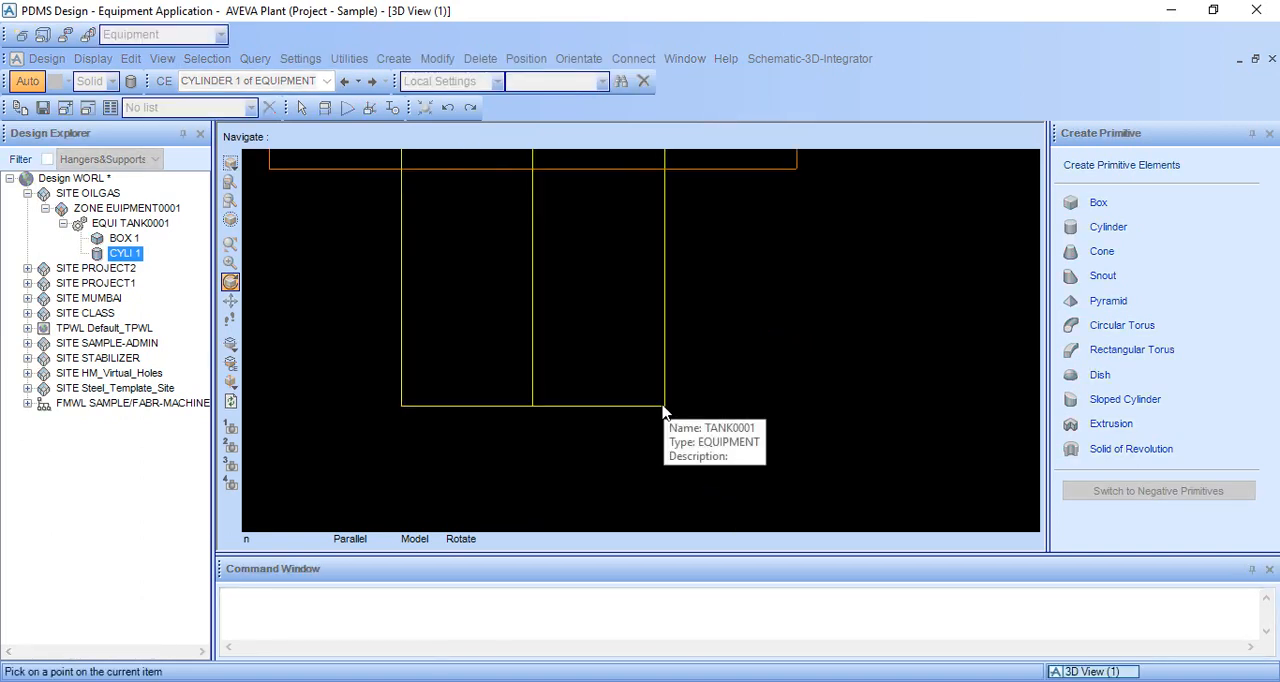
pyautogui.click(533, 407)
pyautogui.scroll(-5, 566, 366)
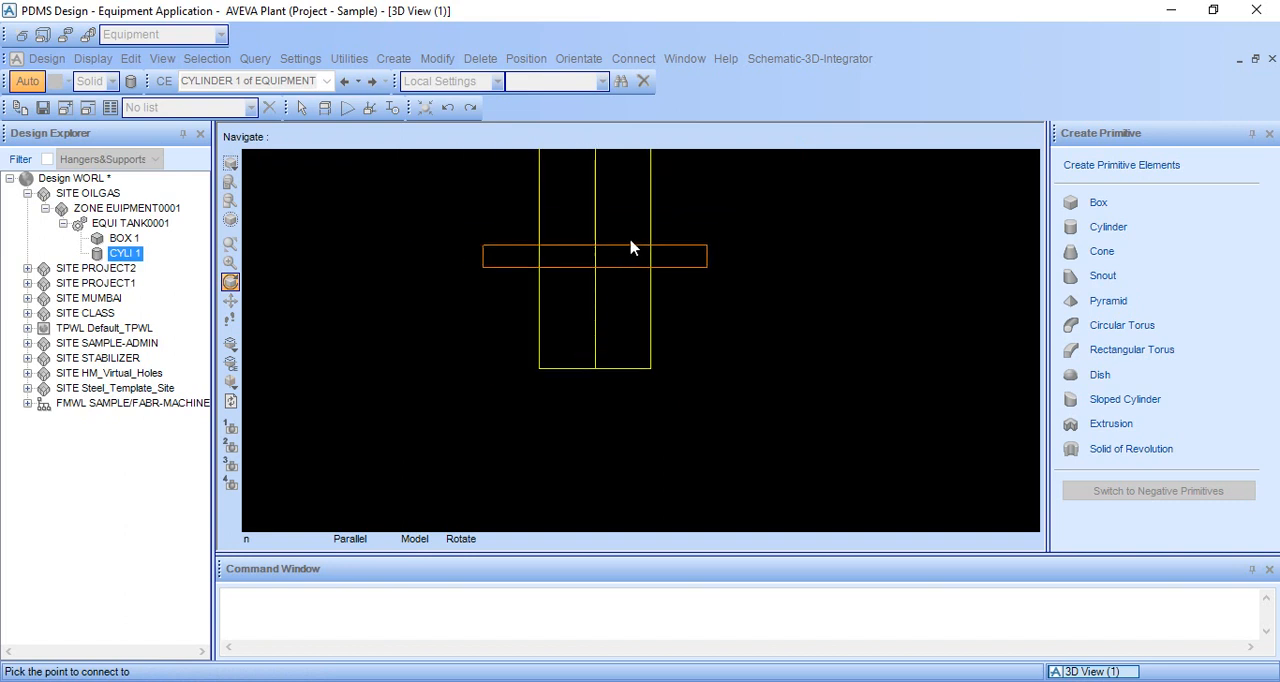
pyautogui.scroll(5, 630, 247)
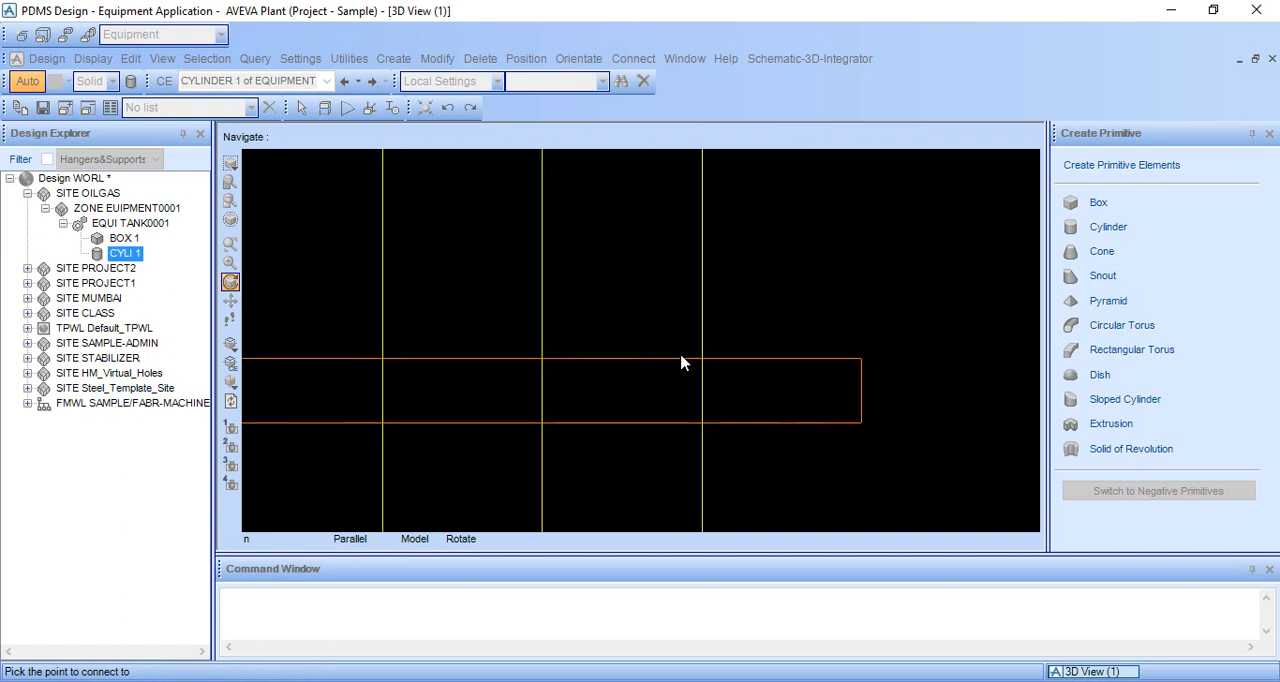
pyautogui.click(694, 358)
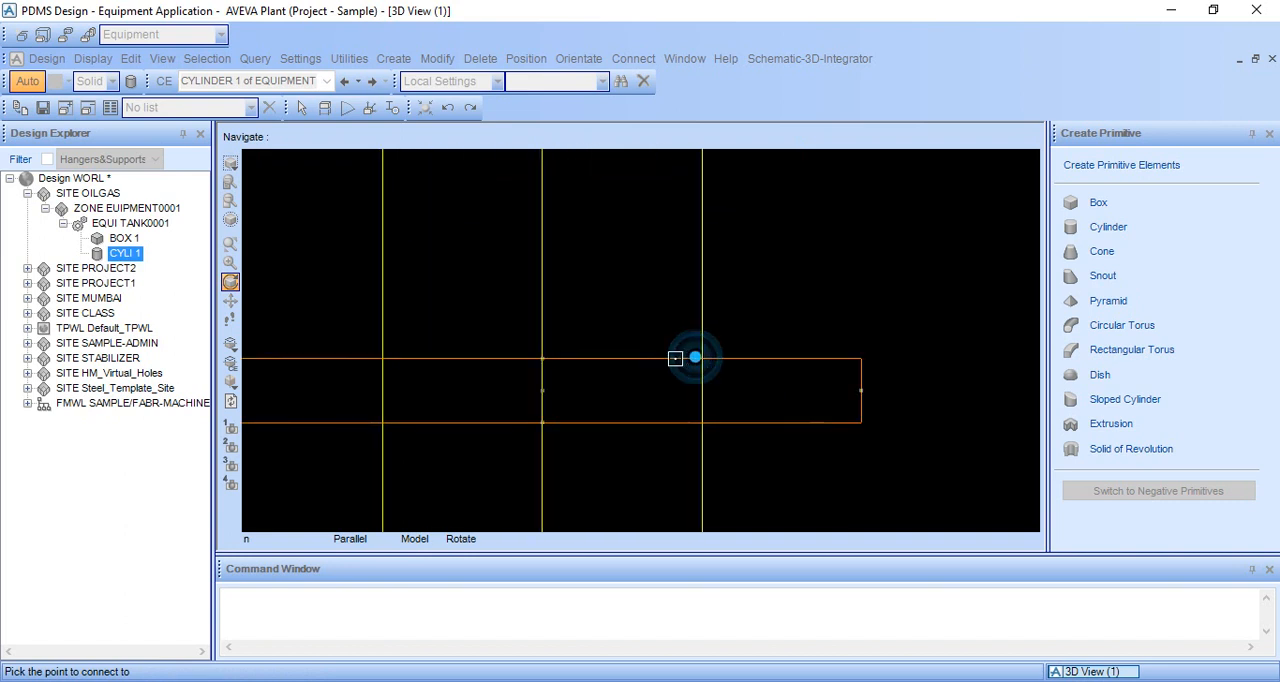
pyautogui.click(543, 358)
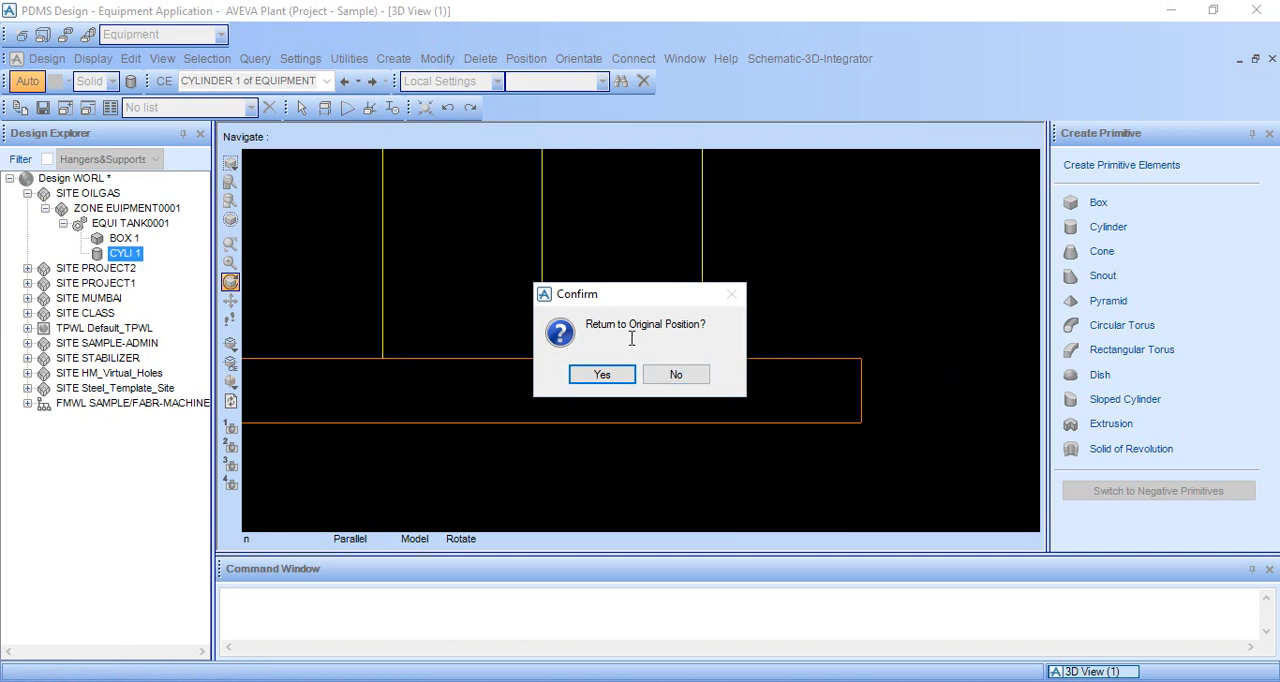
pyautogui.click(678, 374)
pyautogui.middleClick(691, 324)
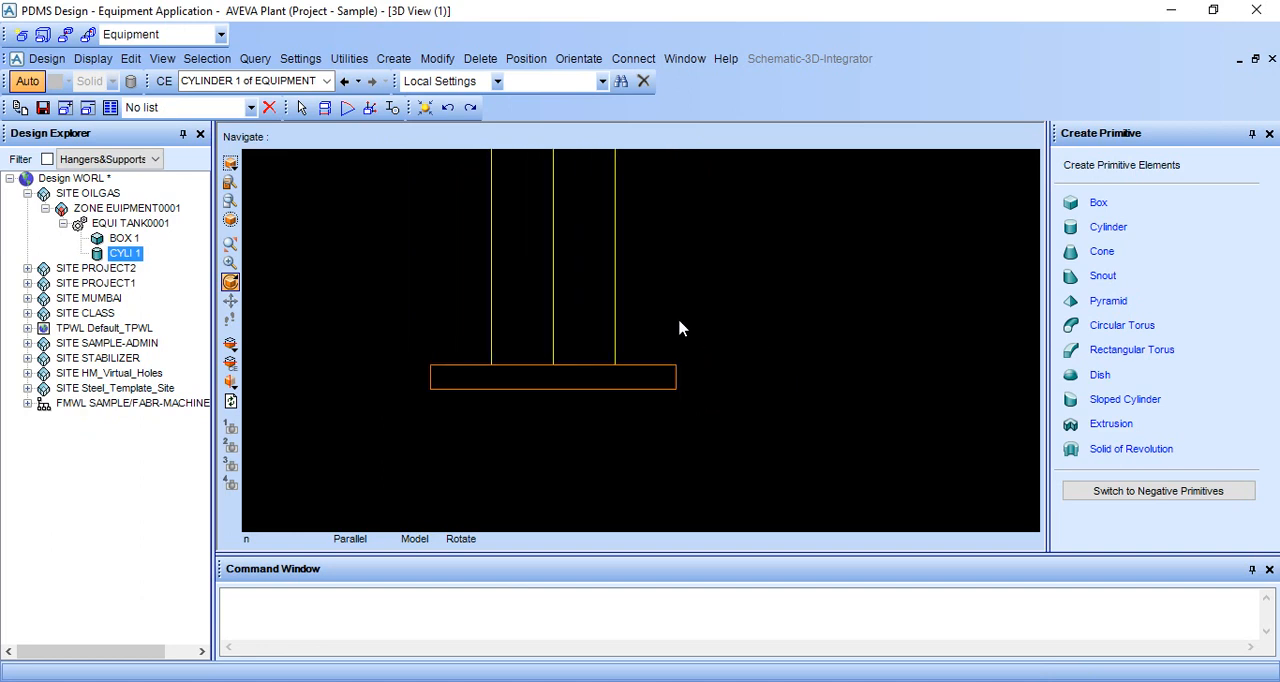
# Return the model to shaded display and inspect the cylinder seated on the box from an angle.
pyautogui.middleClick(658, 312)
pyautogui.scroll(-2, 602, 331)
pyautogui.moveTo(598, 331); pyautogui.dragTo(623, 369, button='middle')
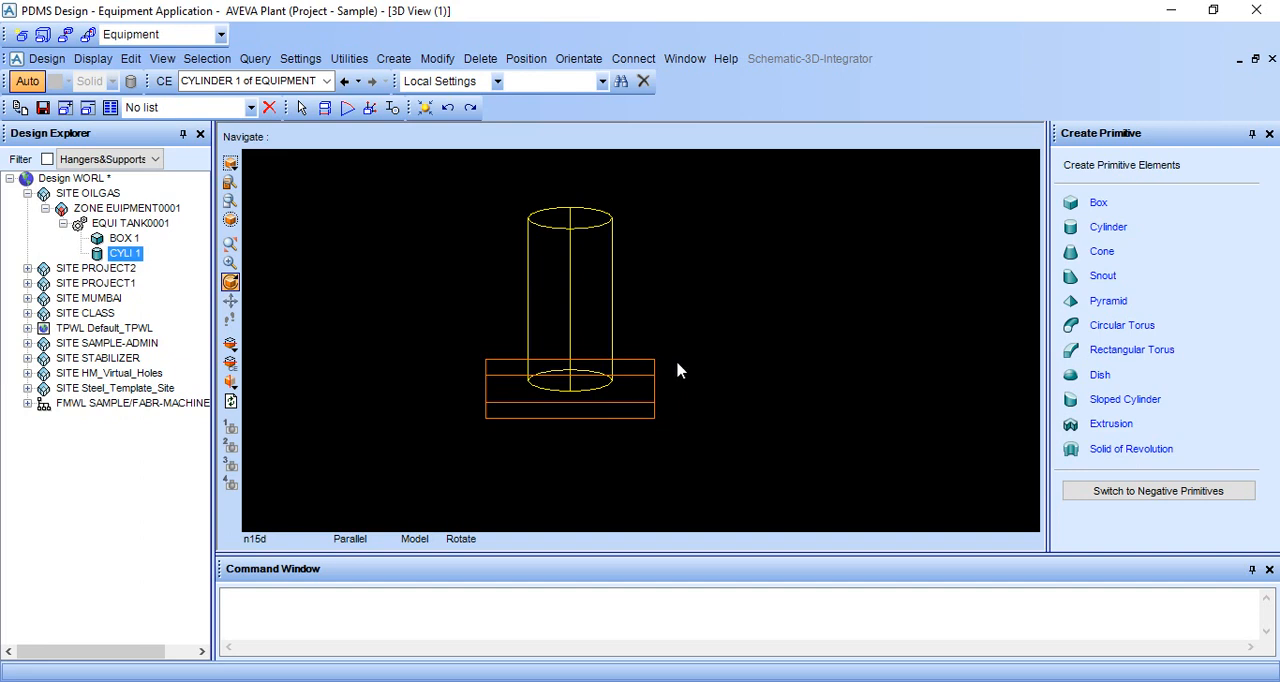
pyautogui.press('F8')
pyautogui.moveTo(640, 363)
pyautogui.mouseDown(button='middle')
pyautogui.moveTo(721, 353)
pyautogui.moveTo(707, 379)
pyautogui.moveTo(606, 394)
pyautogui.moveTo(620, 400)
pyautogui.moveTo(636, 366)
pyautogui.moveTo(626, 414)
pyautogui.moveTo(587, 313)
pyautogui.mouseUp(button='middle')
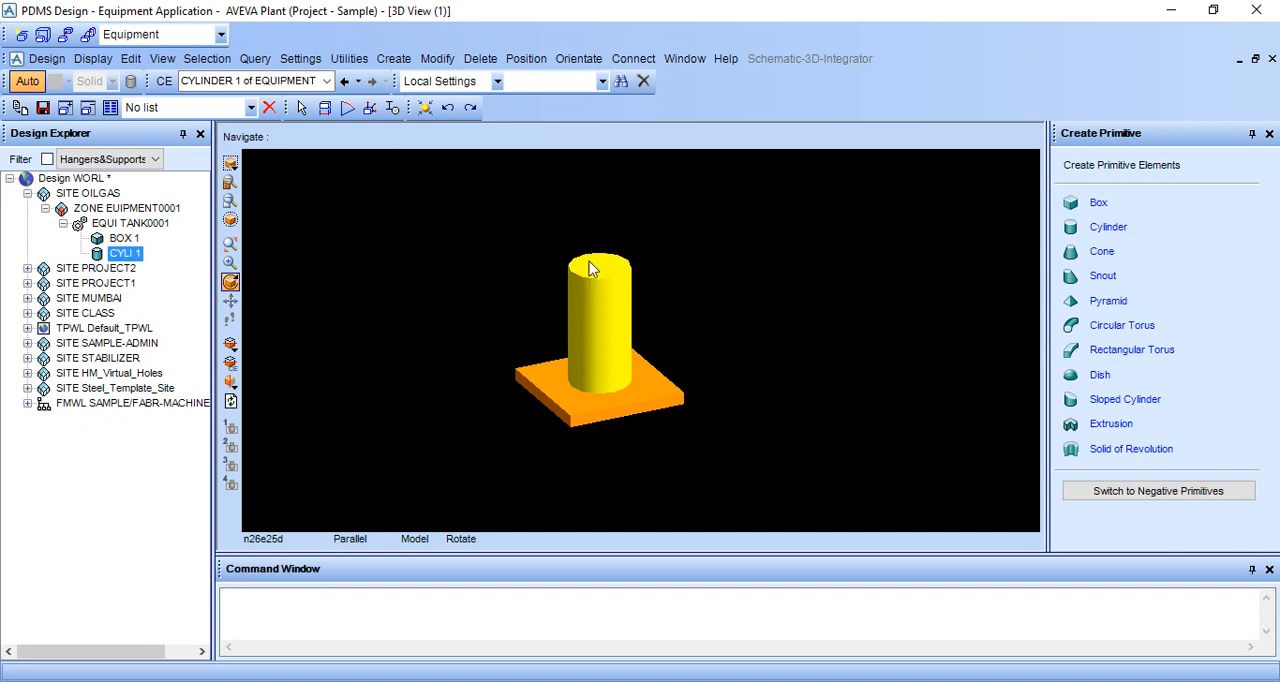
# Create a Dish primitive for TANK0001 with diameter 1000, radius 100 and height 200, consulting its parameter diagram.
pyautogui.click(1099, 377)
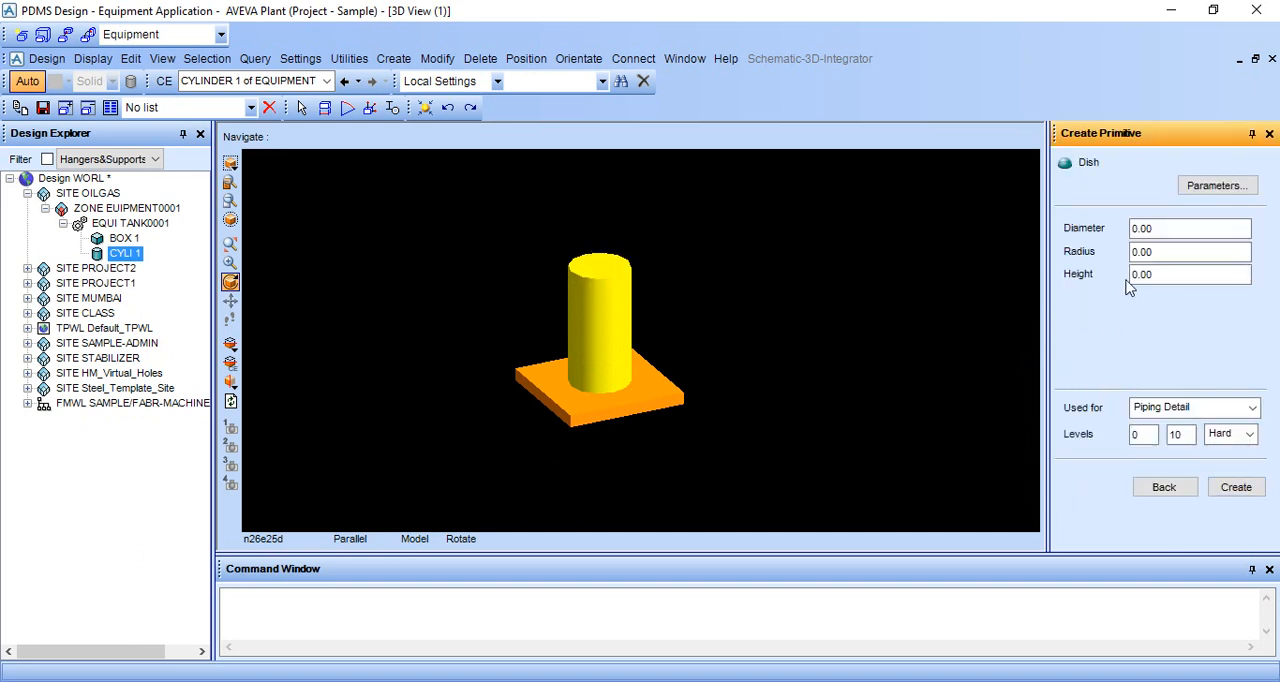
pyautogui.click(1198, 190)
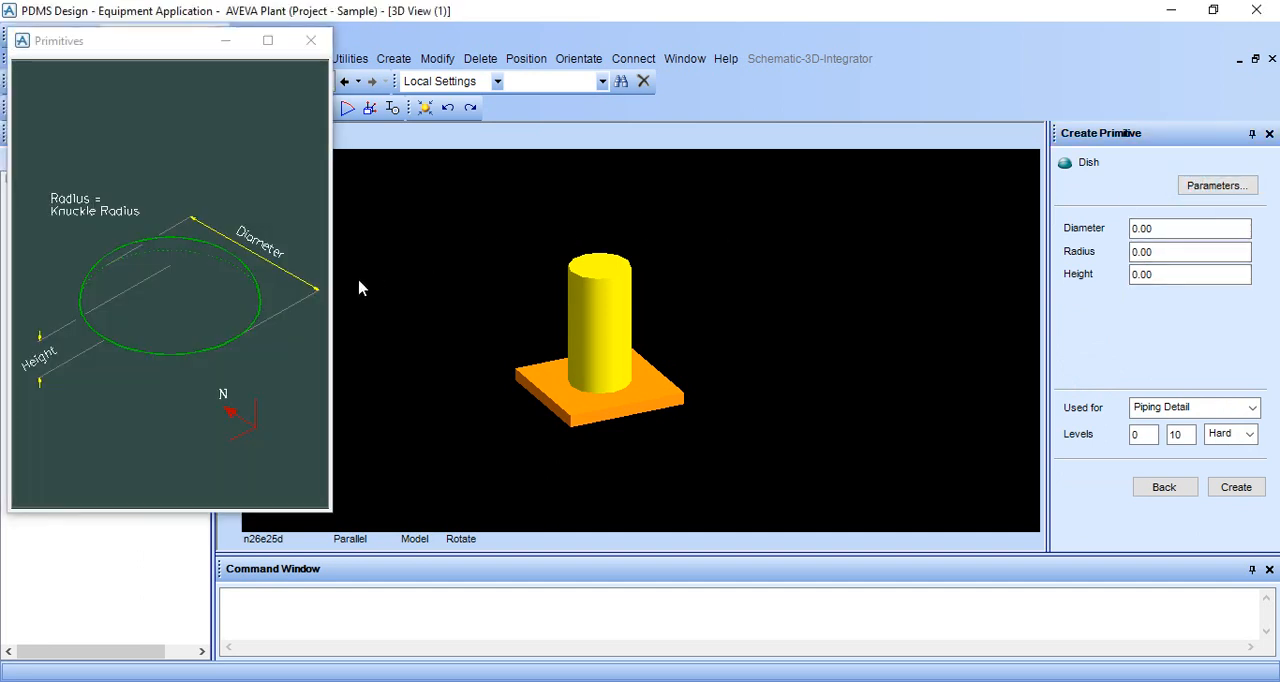
pyautogui.click(1172, 229)
pyautogui.press('BackSpace')
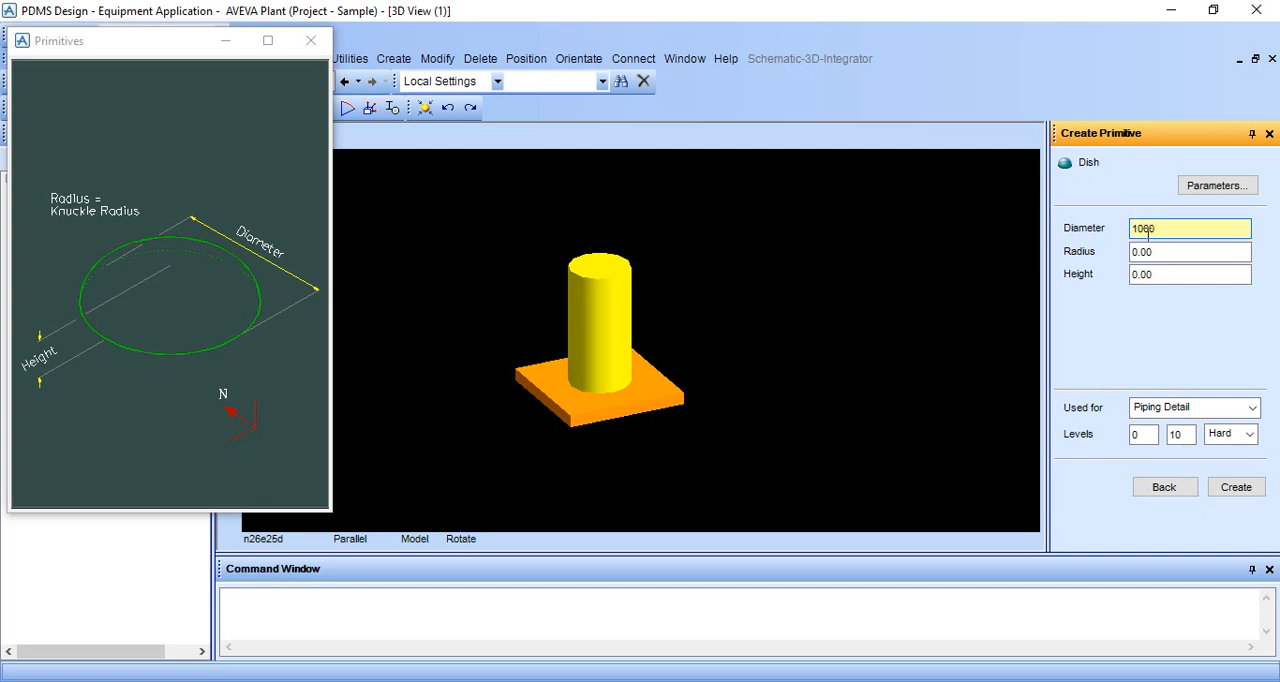
pyautogui.moveTo(1157, 251); pyautogui.dragTo(1134, 276)
pyautogui.press('BackSpace')
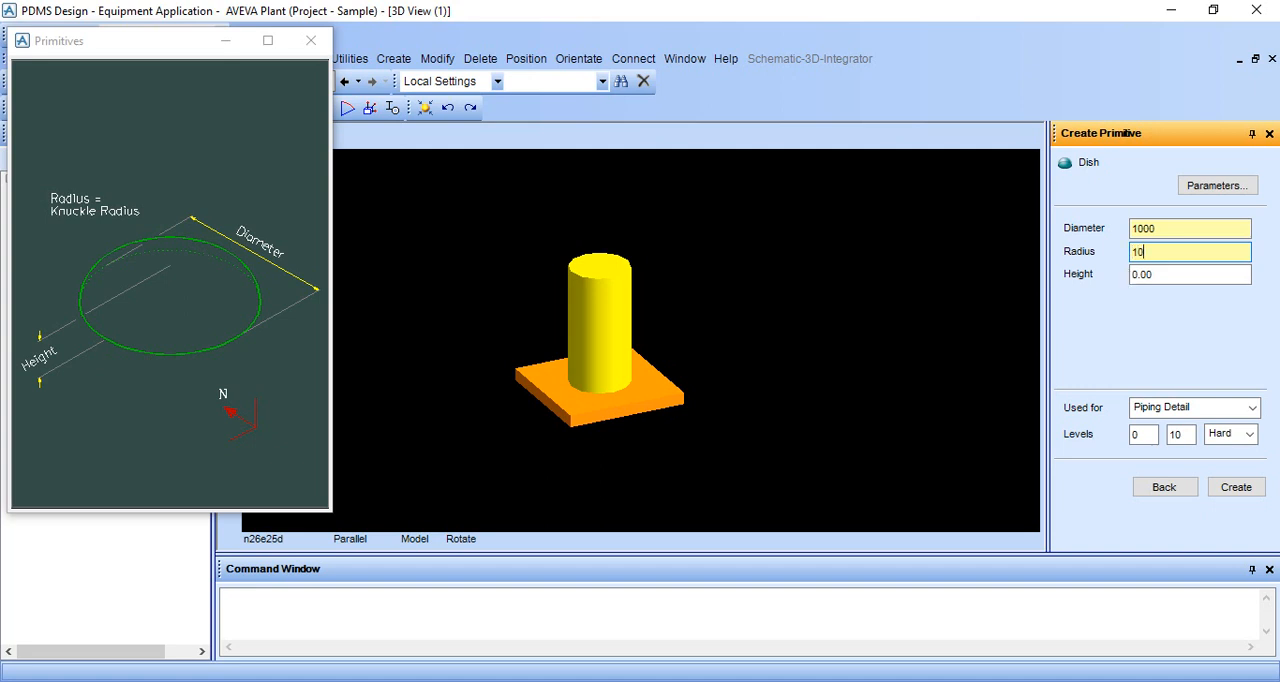
pyautogui.moveTo(1160, 275); pyautogui.dragTo(1136, 275)
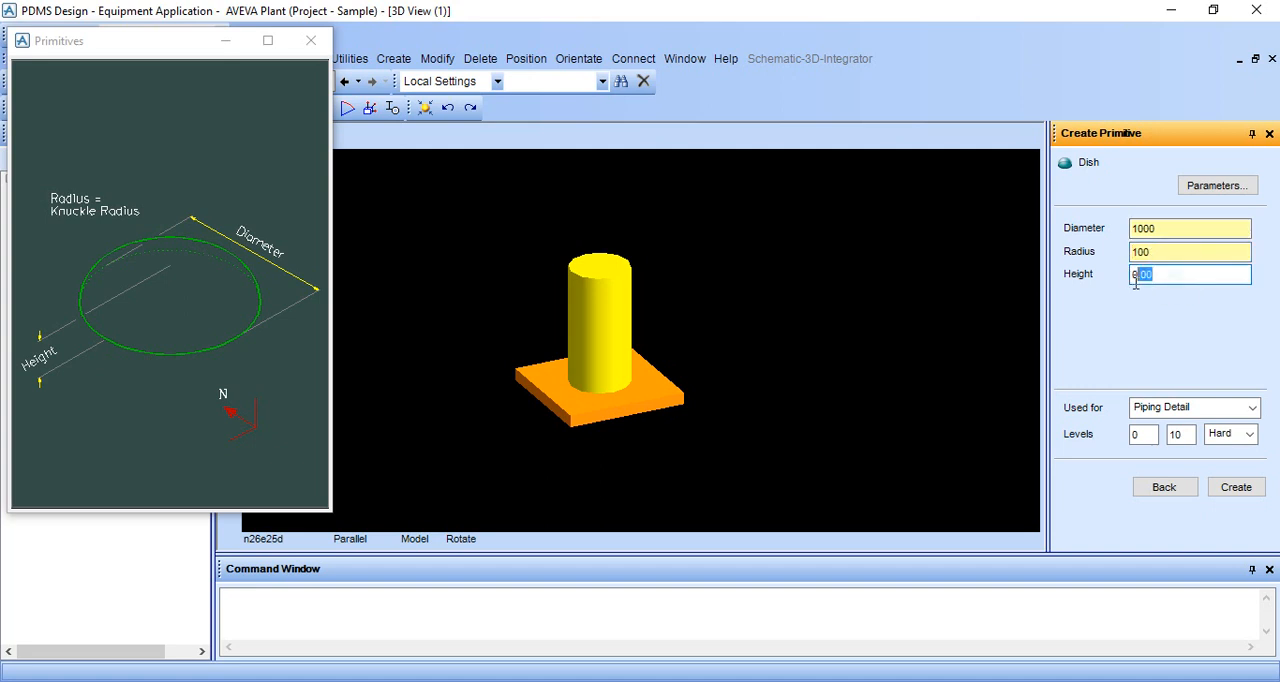
pyautogui.click(1168, 253)
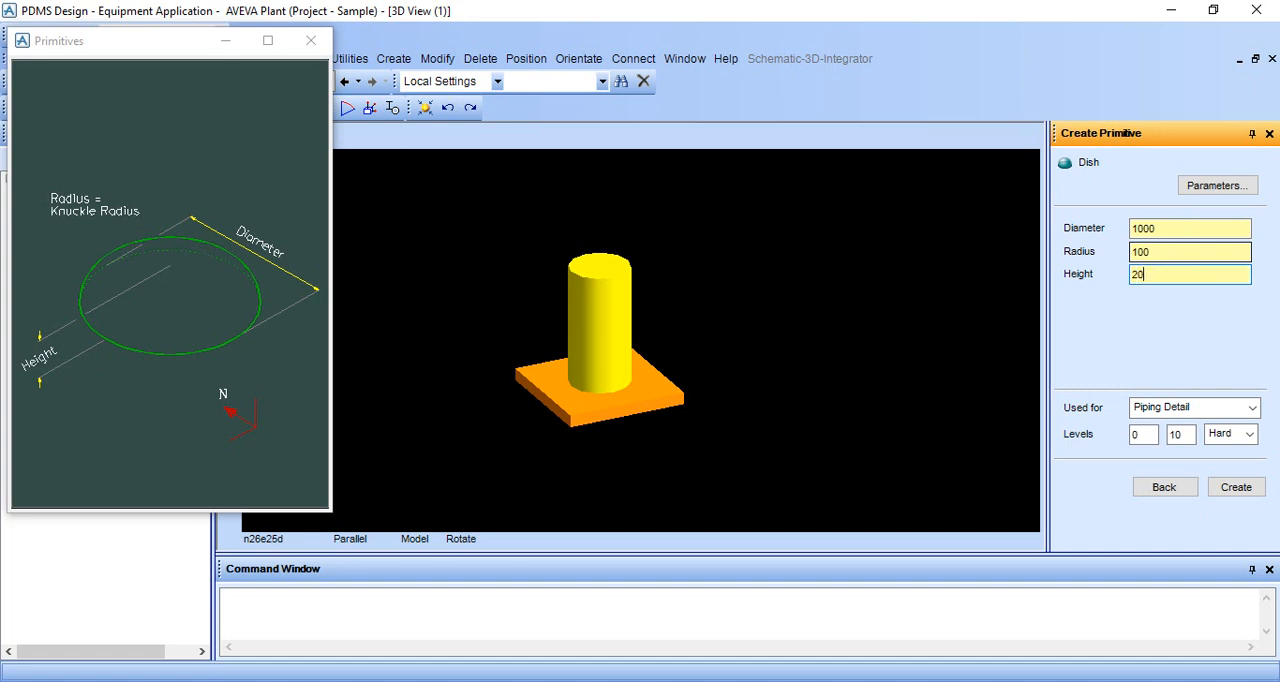
pyautogui.click(1230, 489)
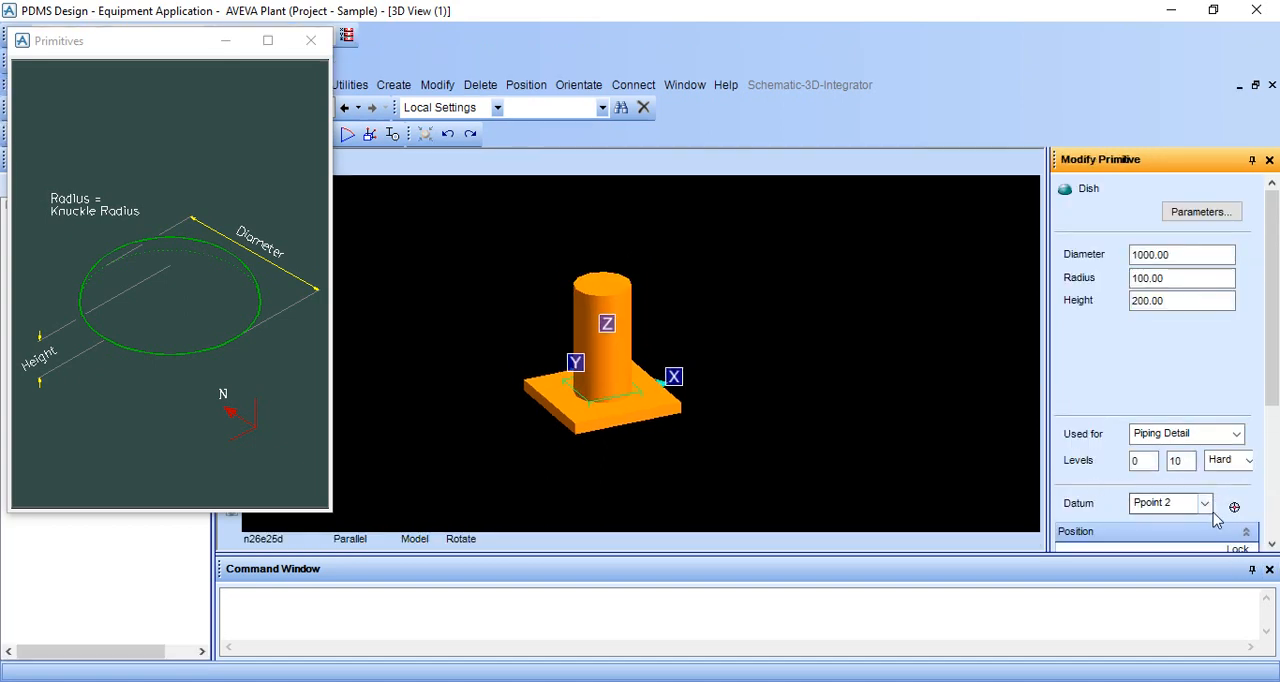
# Finish the dish with its position values left at 0.00 and close its parameter diagram.
pyautogui.scroll(-3, 1214, 518)
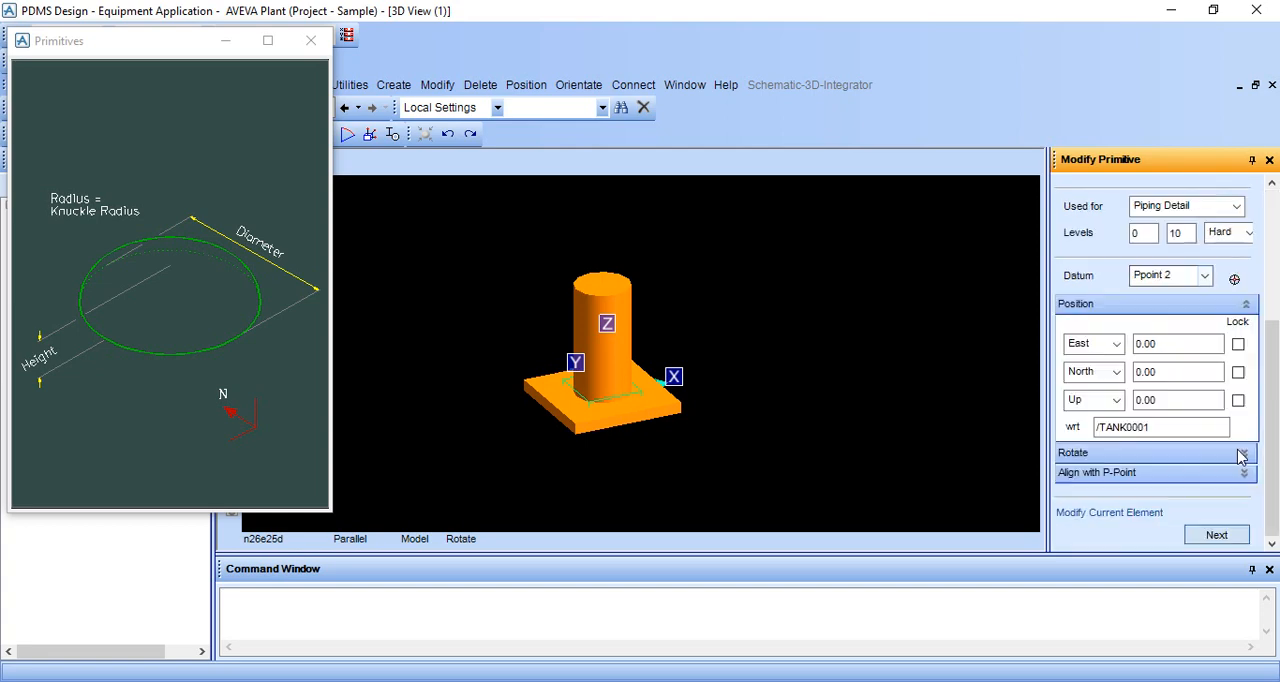
pyautogui.click(1216, 536)
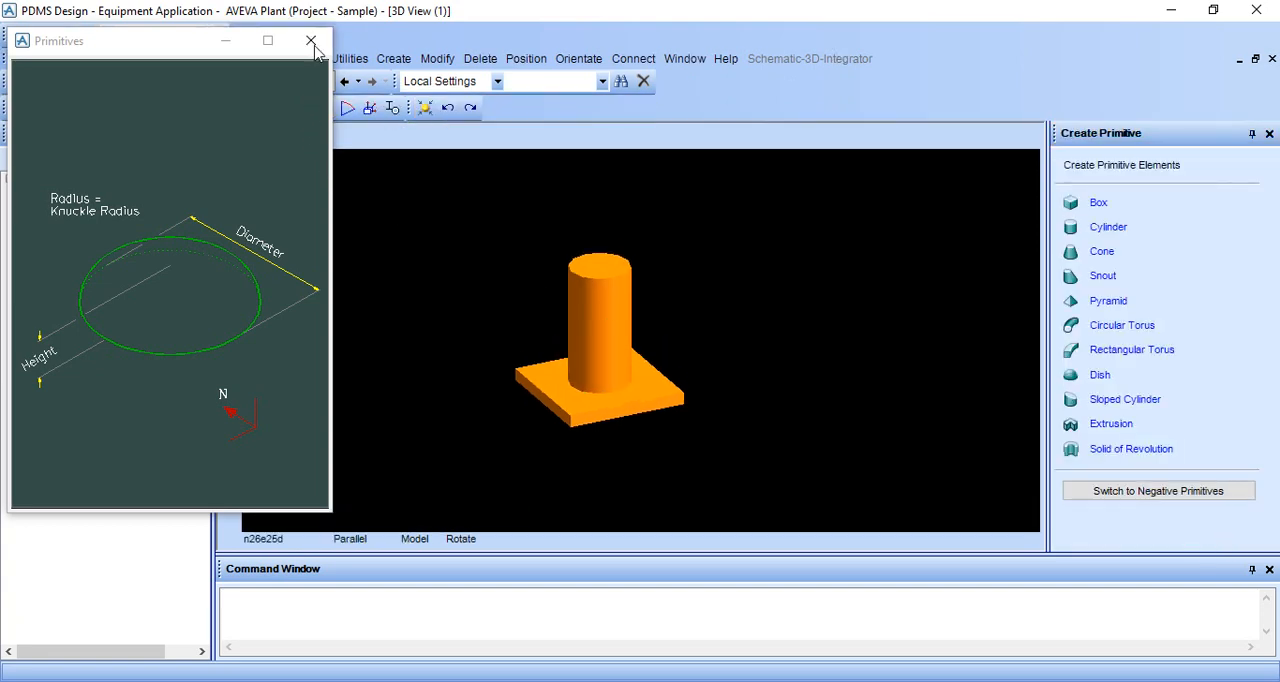
pyautogui.click(311, 40)
# Display the model in wireframe and set the 3D view to look north, framing the cylinder and the dish at its base.
pyautogui.scroll(3, 616, 464)
pyautogui.moveTo(616, 464); pyautogui.dragTo(587, 471, button='middle')
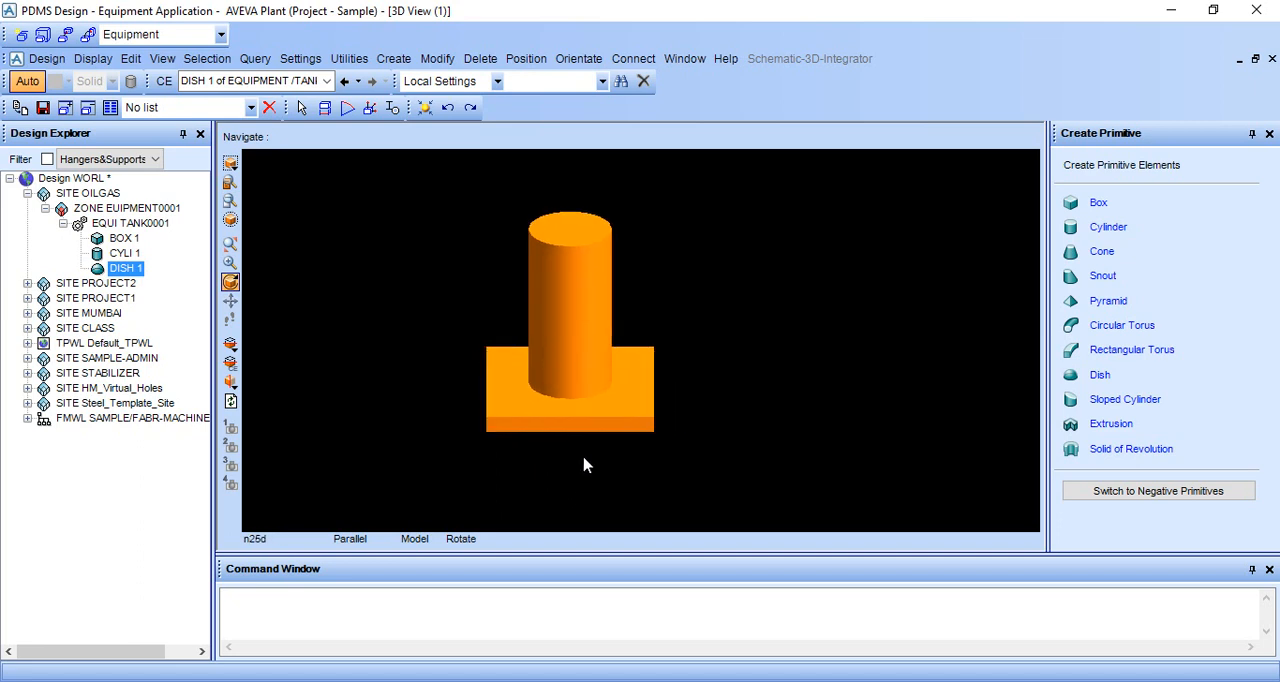
pyautogui.press('F8')
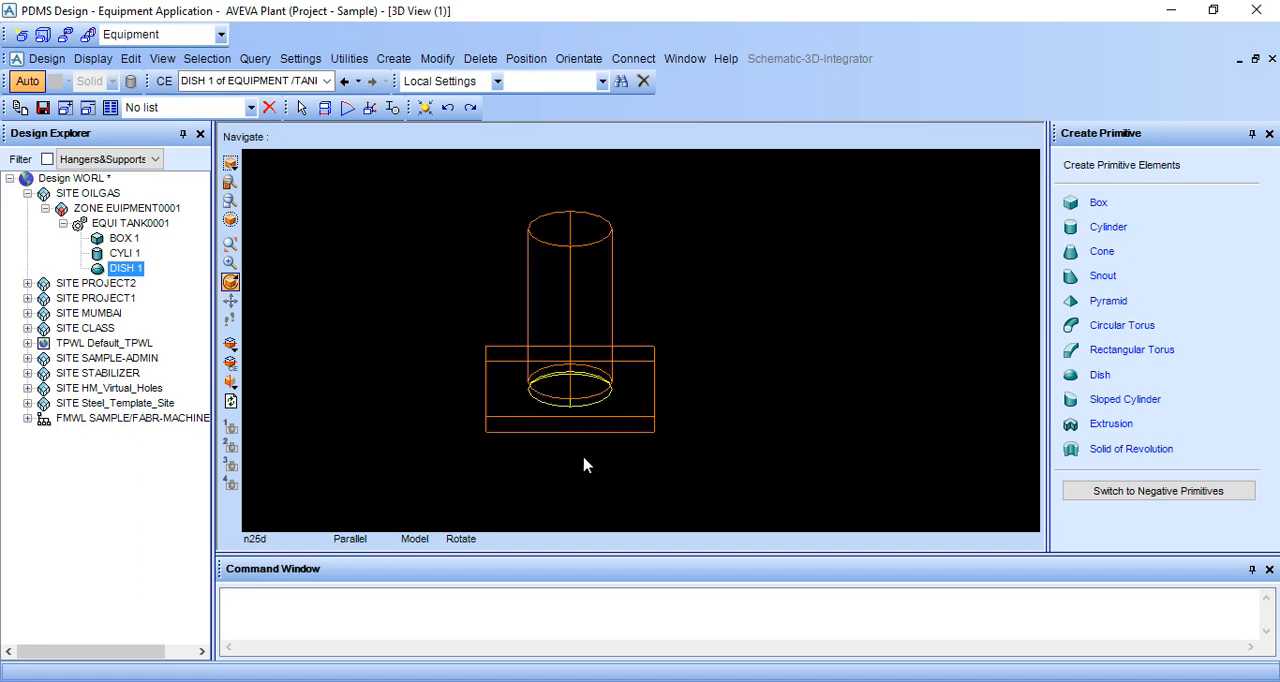
pyautogui.moveTo(585, 465); pyautogui.dragTo(586, 410, button='middle')
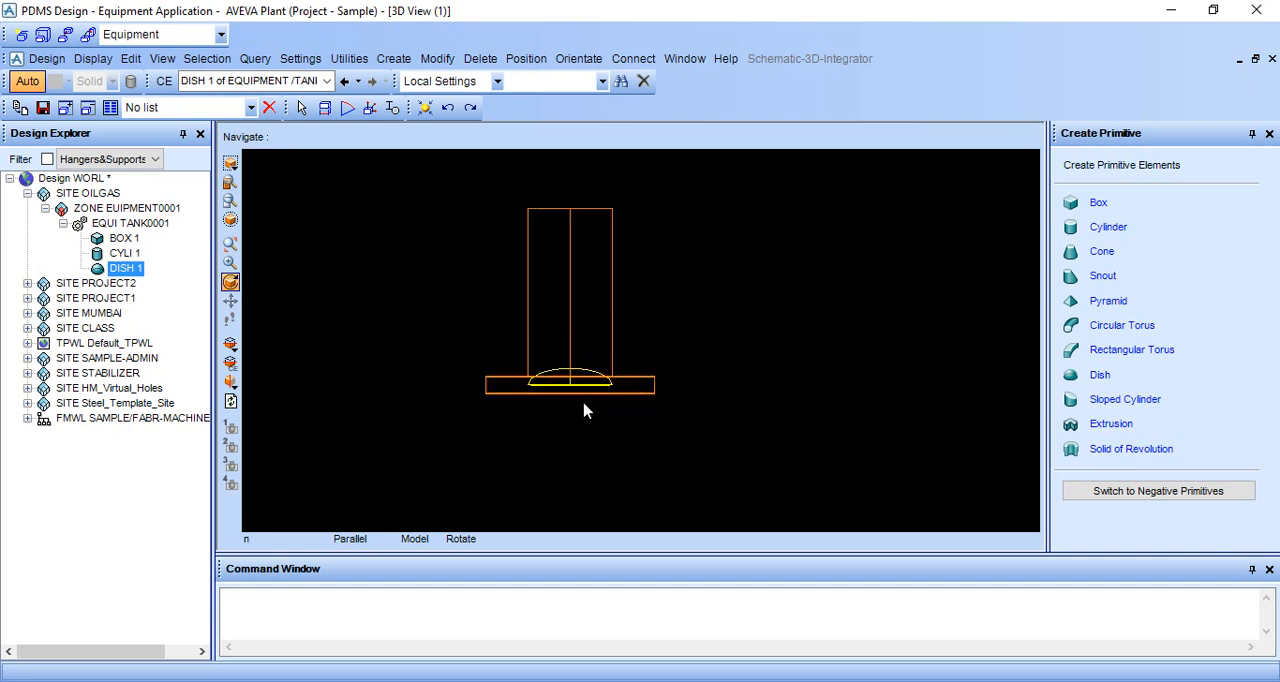
pyautogui.rightClick(817, 306)
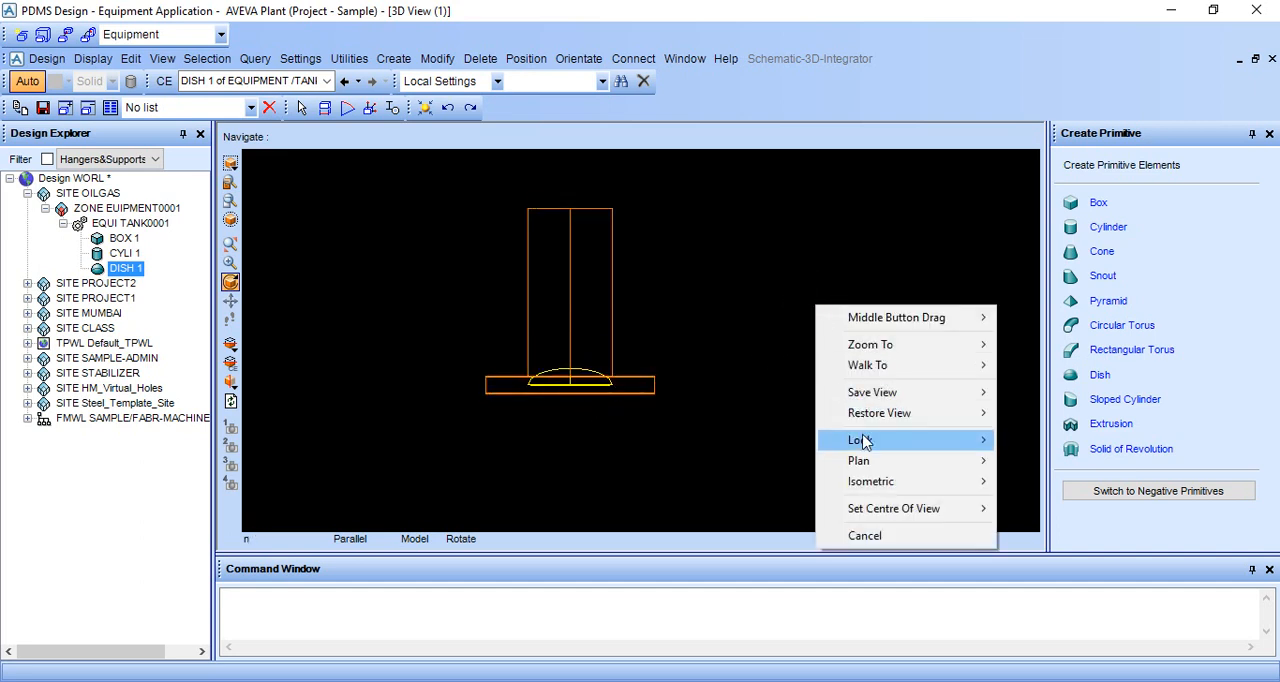
pyautogui.moveTo(862, 442)
pyautogui.click(1036, 441)
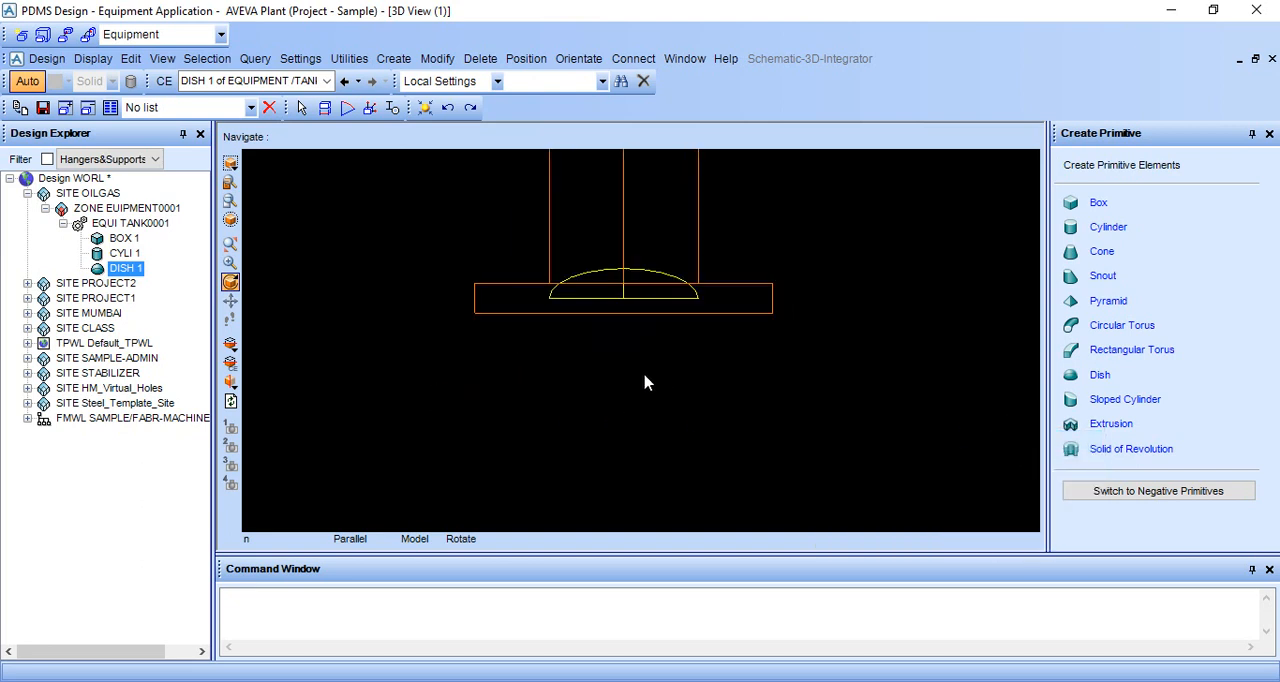
pyautogui.middleClick(687, 265)
pyautogui.scroll(2, 616, 429)
pyautogui.scroll(-1, 616, 429)
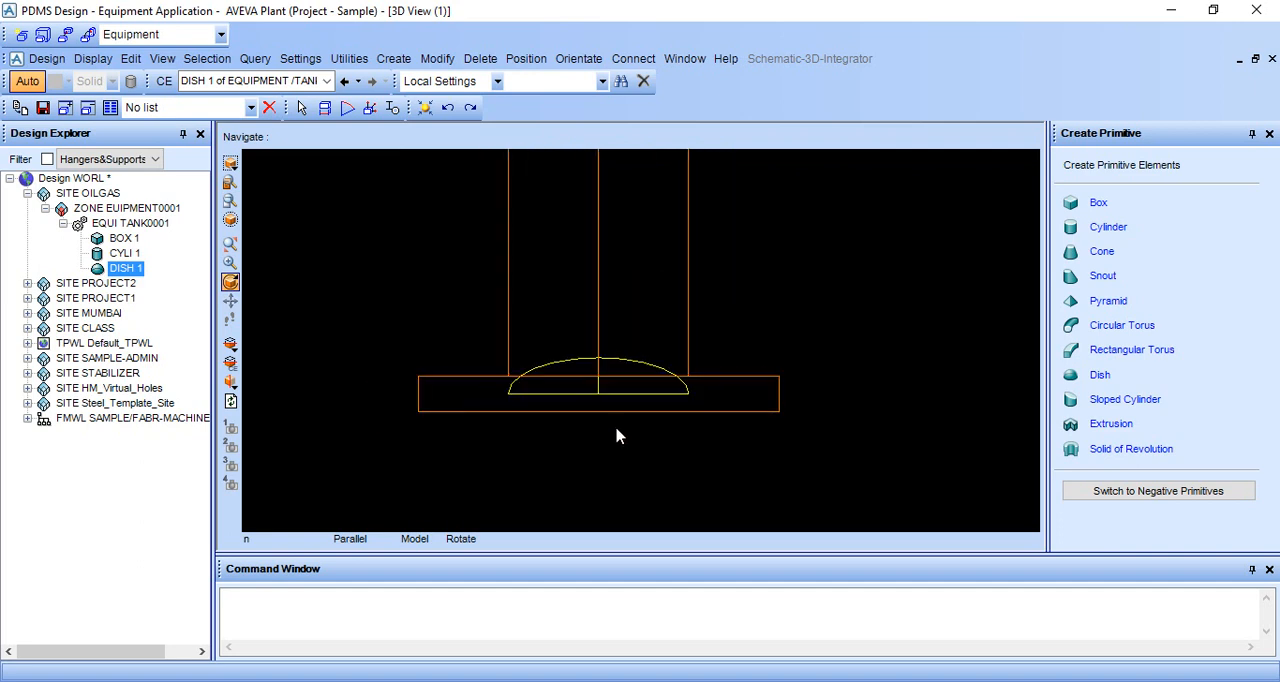
pyautogui.scroll(-3, 617, 428)
pyautogui.middleClick(757, 250)
pyautogui.scroll(-1, 692, 298)
pyautogui.middleClick(632, 317)
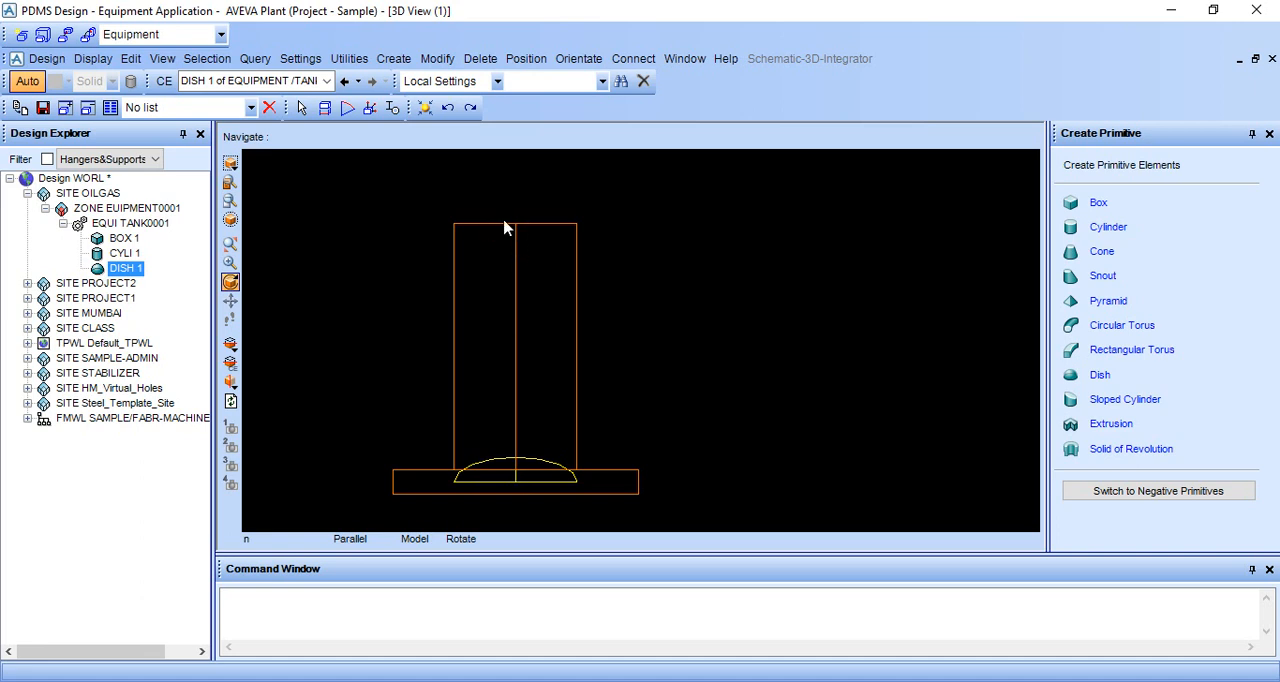
# Connect the dish's base point P2 to the cylinder's top centre point using ID Point, keeping the connected position.
pyautogui.click(579, 58)
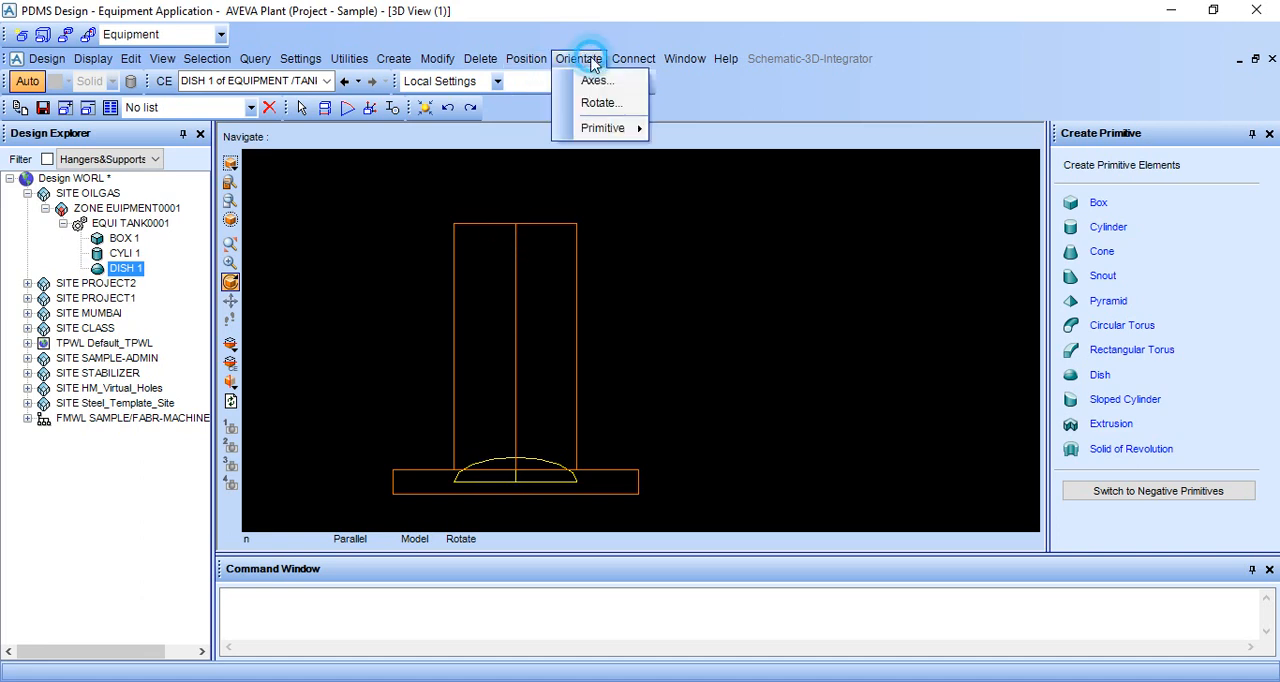
pyautogui.moveTo(640, 60)
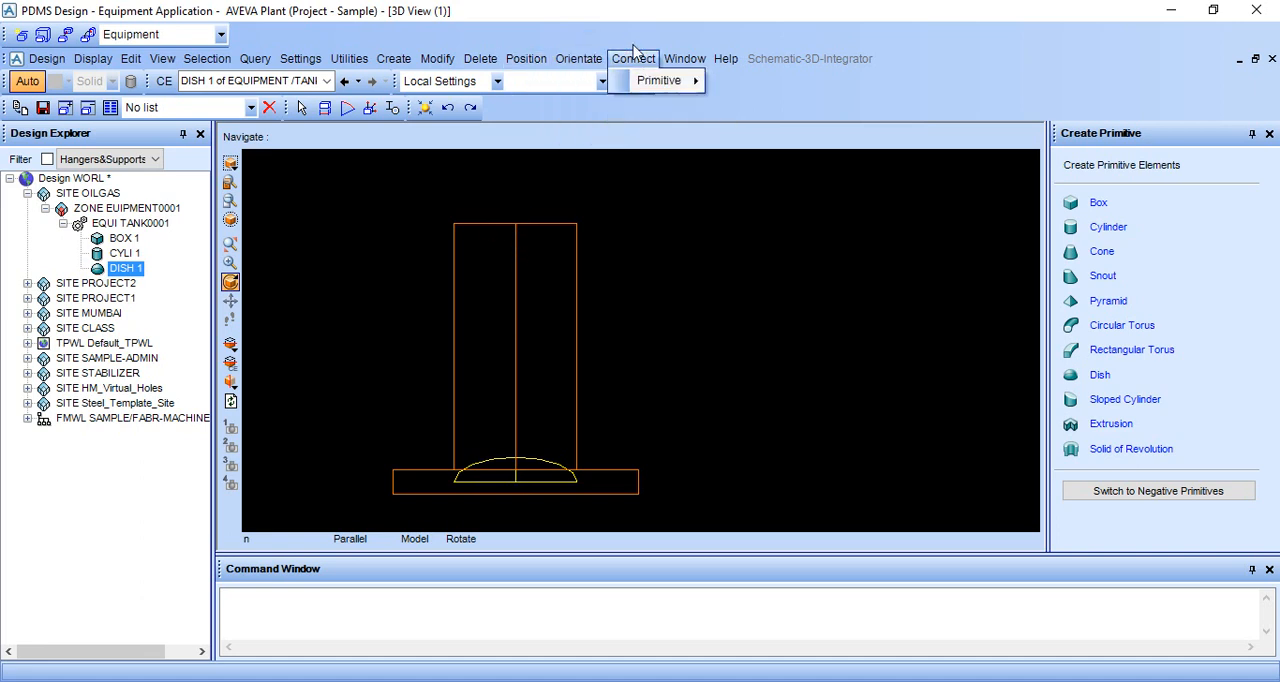
pyautogui.moveTo(662, 80)
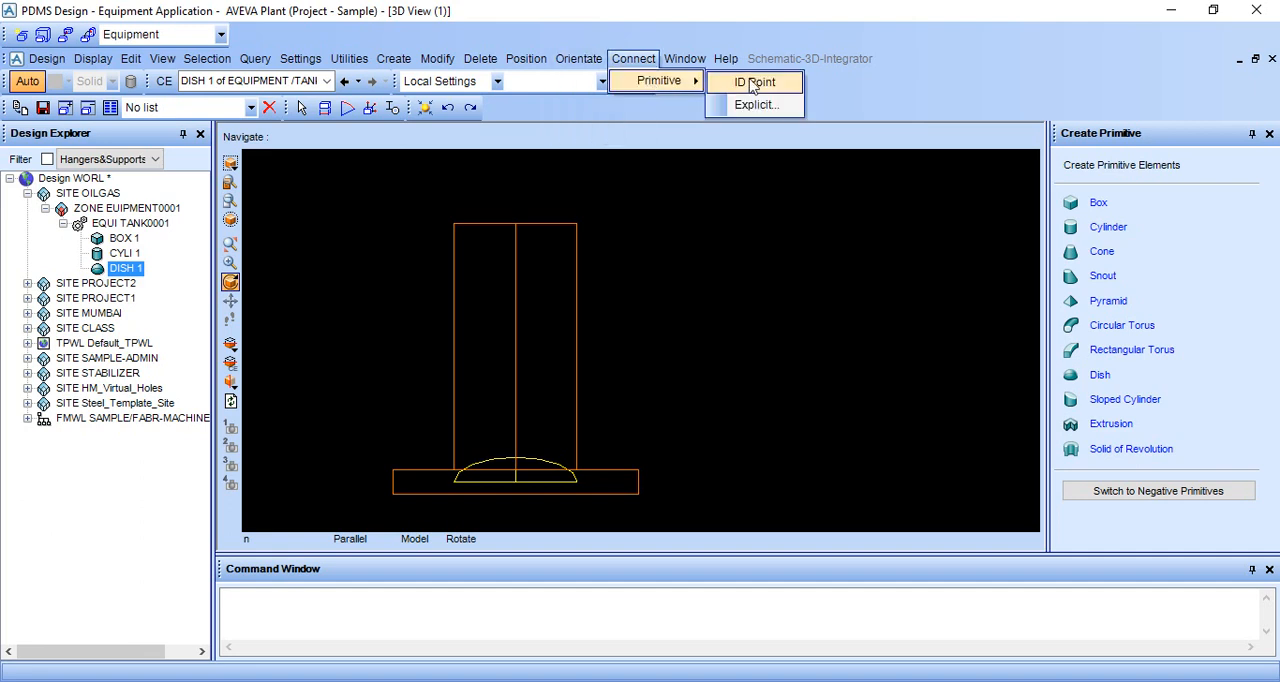
pyautogui.click(738, 81)
pyautogui.scroll(6, 700, 315)
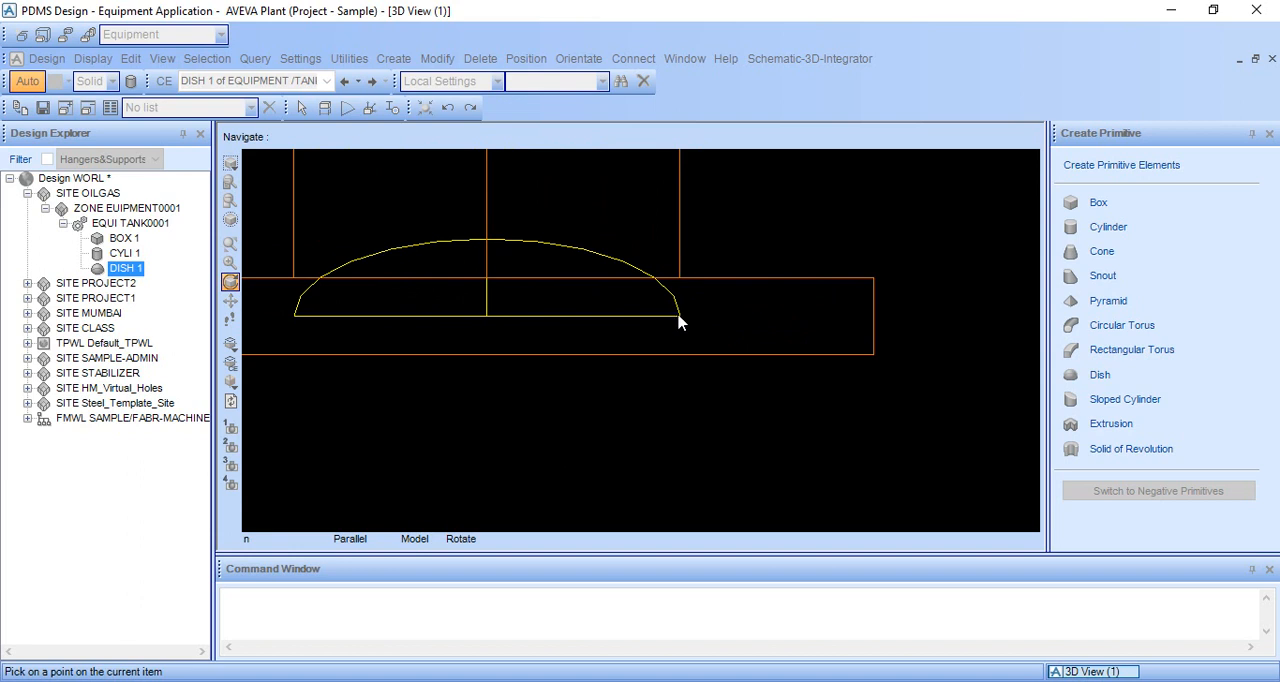
pyautogui.click(668, 314)
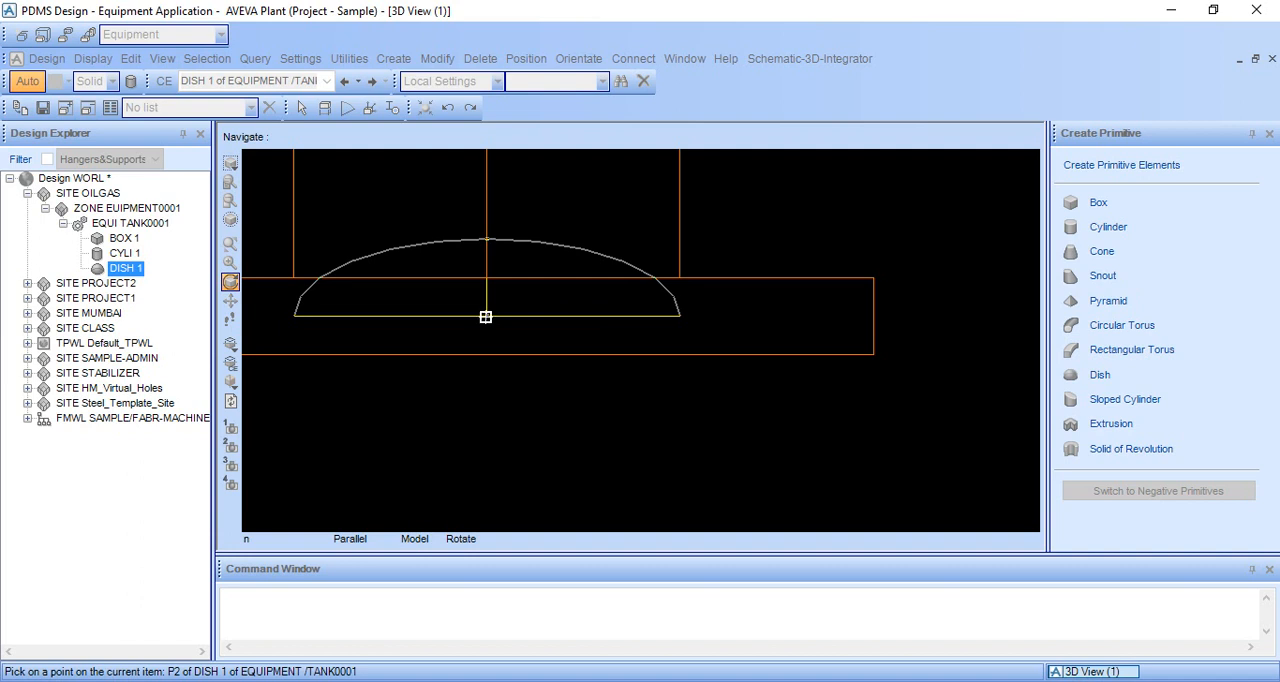
pyautogui.click(485, 317)
pyautogui.scroll(-5, 523, 314)
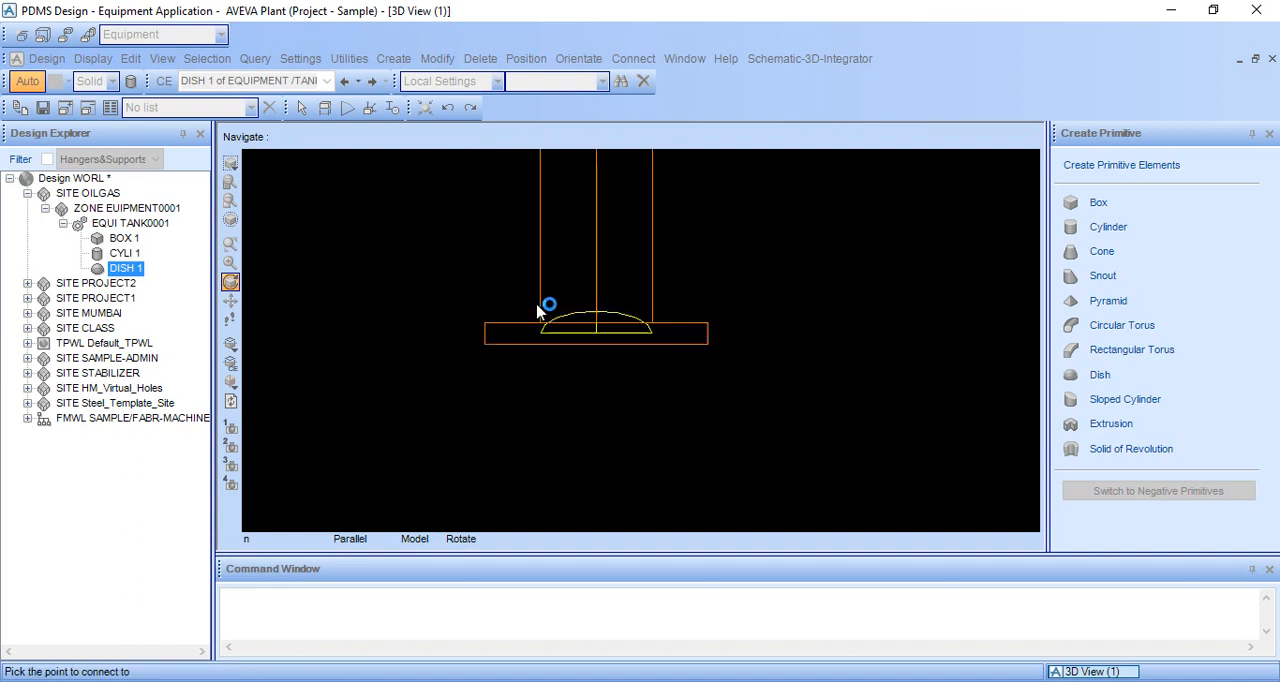
pyautogui.scroll(3, 649, 261)
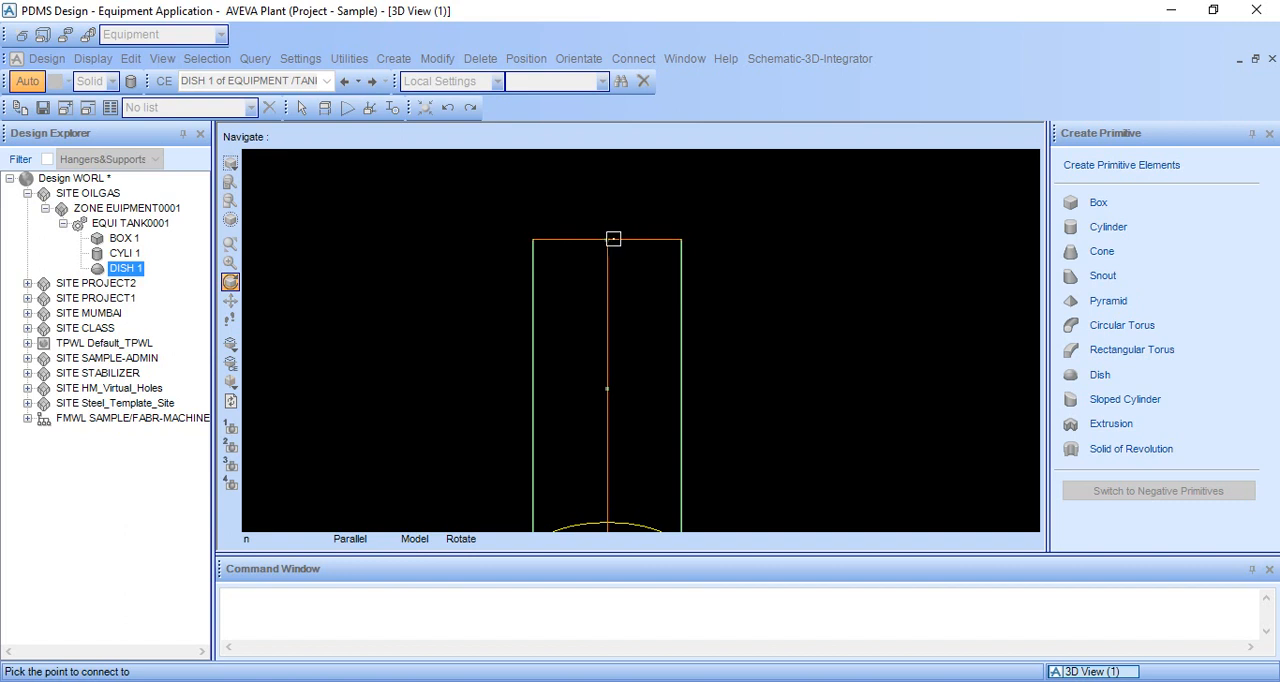
pyautogui.click(607, 240)
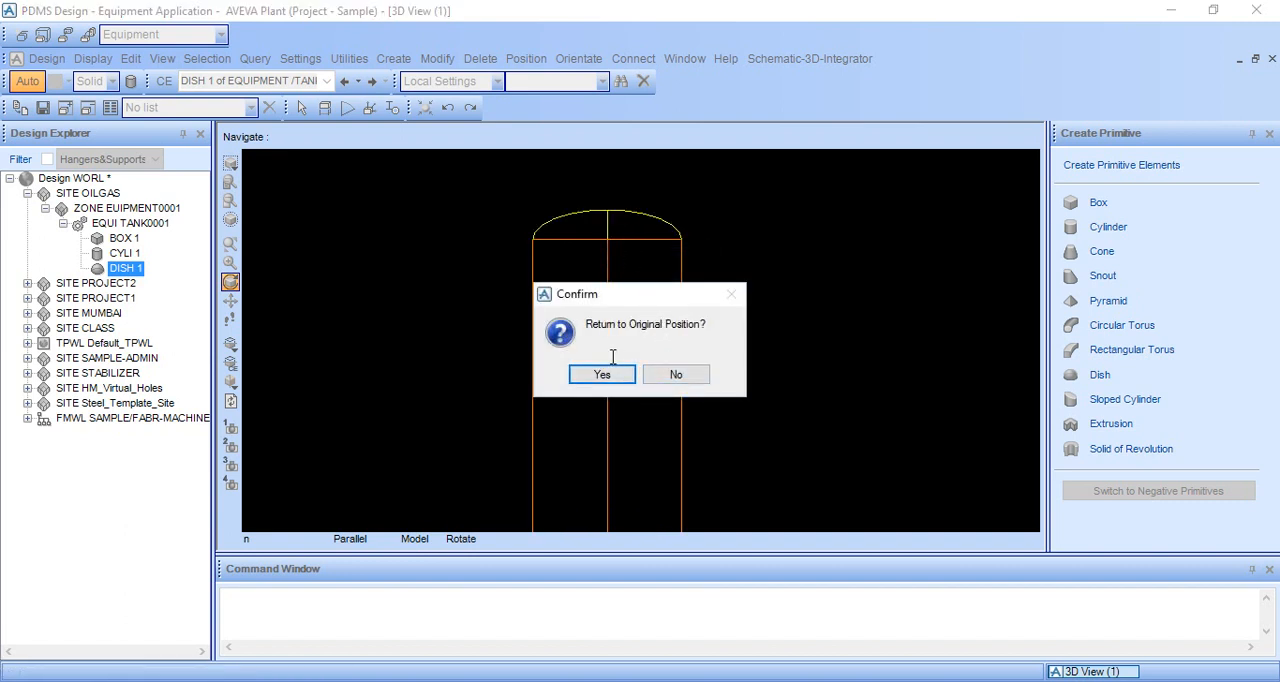
pyautogui.click(677, 373)
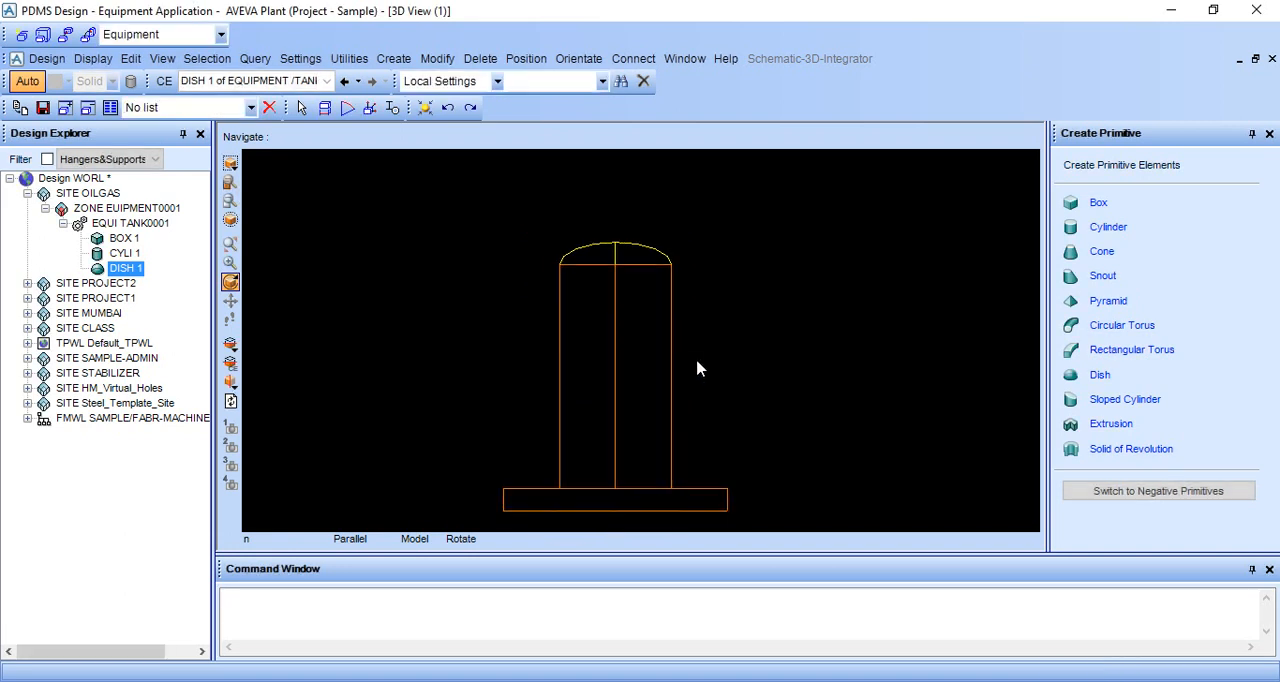
# Switch the tank to shaded display and examine the dish on top of the cylinder from several angles.
pyautogui.moveTo(697, 362); pyautogui.dragTo(714, 368, button='middle')
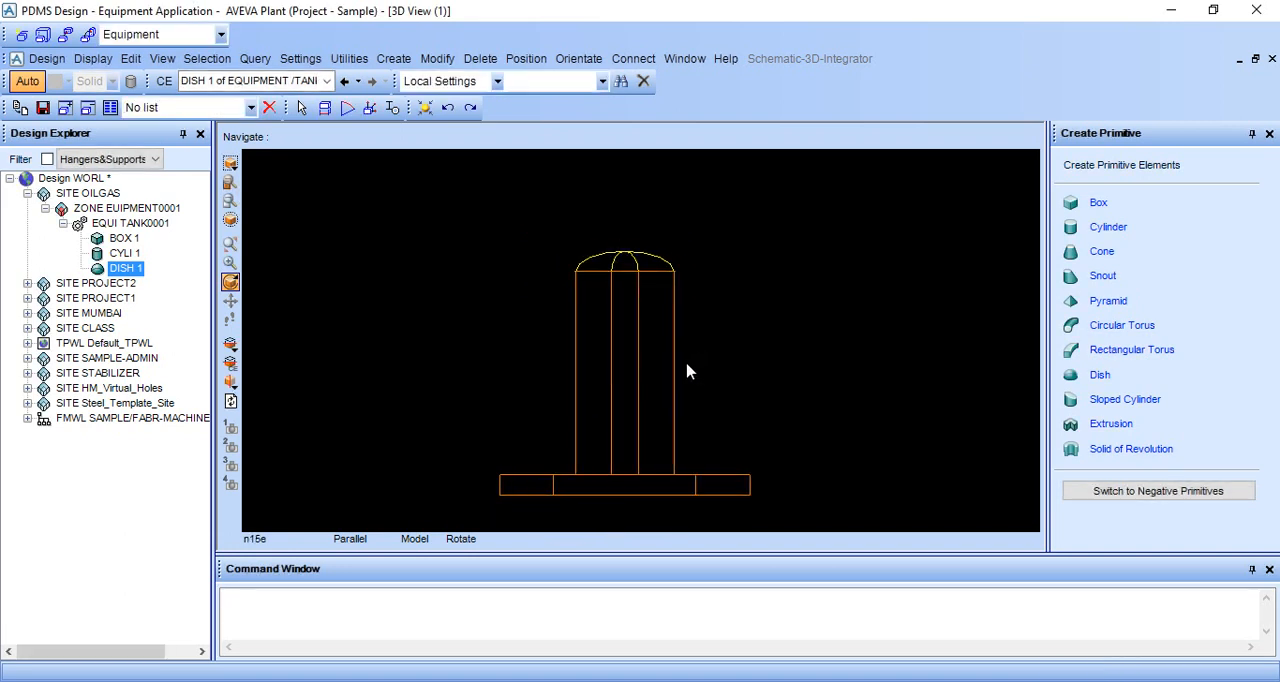
pyautogui.moveTo(677, 380)
pyautogui.mouseDown(button='middle')
pyautogui.moveTo(686, 394)
pyautogui.moveTo(620, 423)
pyautogui.moveTo(733, 388)
pyautogui.moveTo(660, 400)
pyautogui.mouseUp(button='middle')
pyautogui.middleClick(635, 417)
pyautogui.scroll(-1, 636, 417)
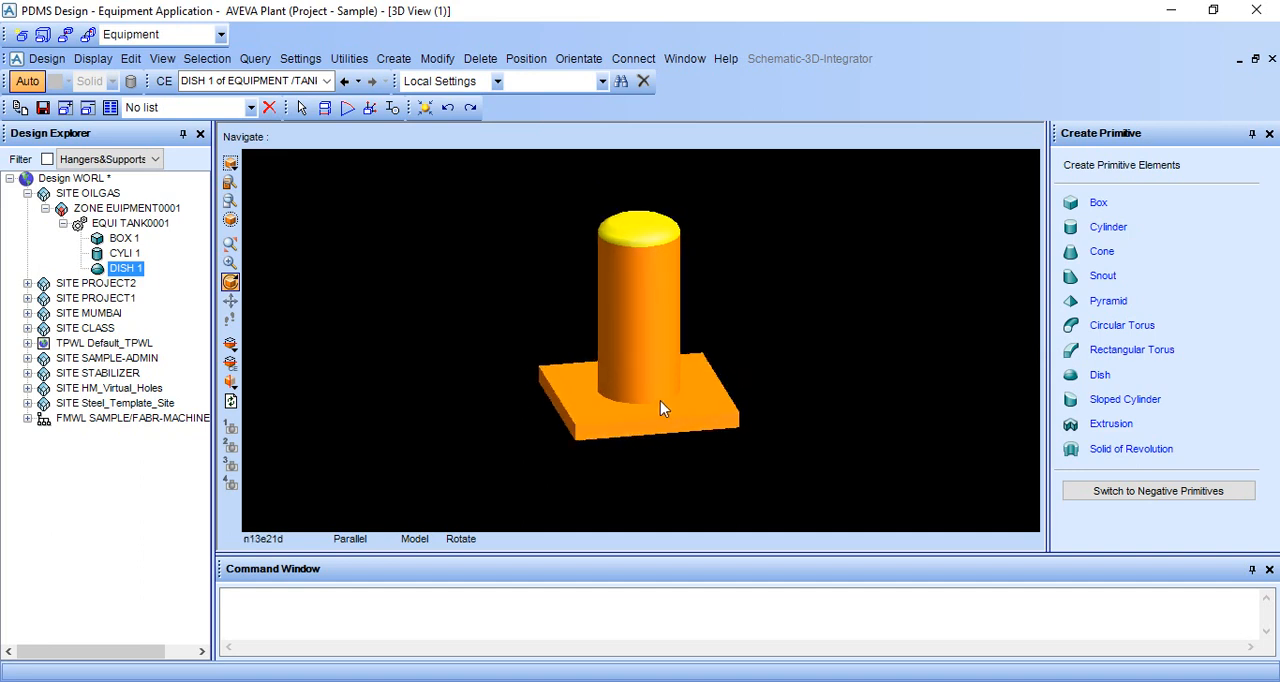
pyautogui.scroll(2, 659, 368)
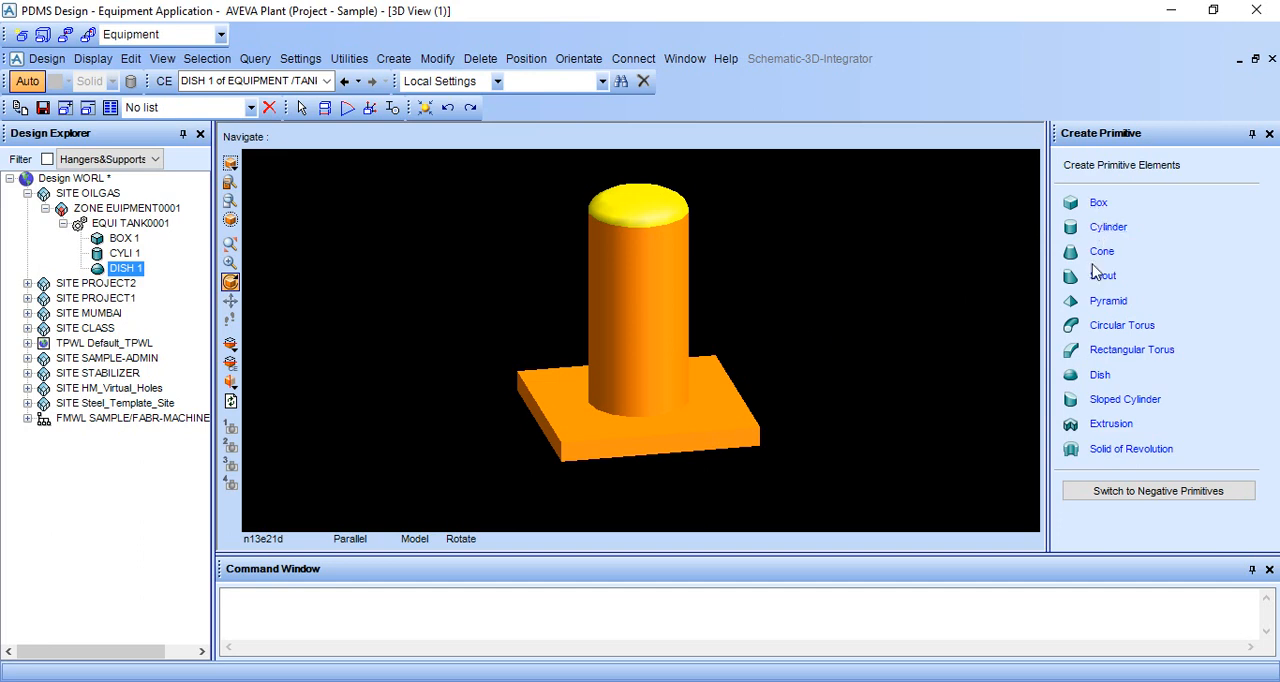
pyautogui.moveTo(742, 377); pyautogui.dragTo(766, 371, button='middle')
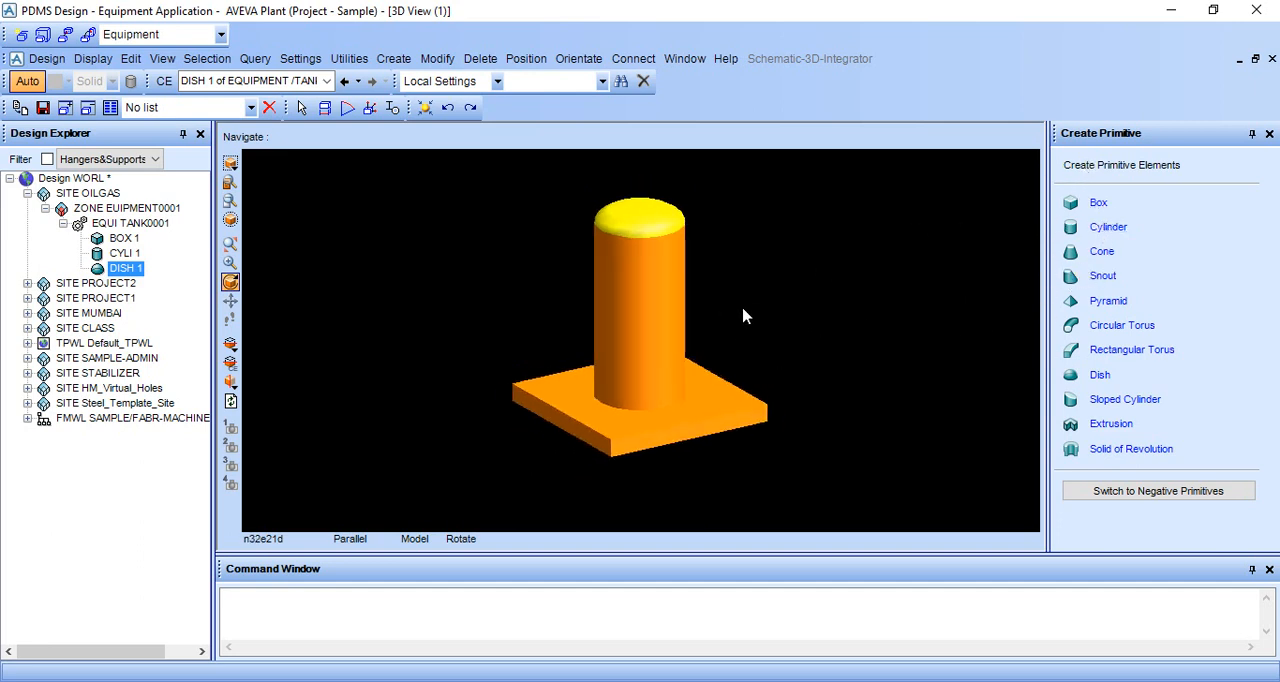
pyautogui.moveTo(743, 316); pyautogui.dragTo(737, 337, button='middle')
pyautogui.click(640, 58)
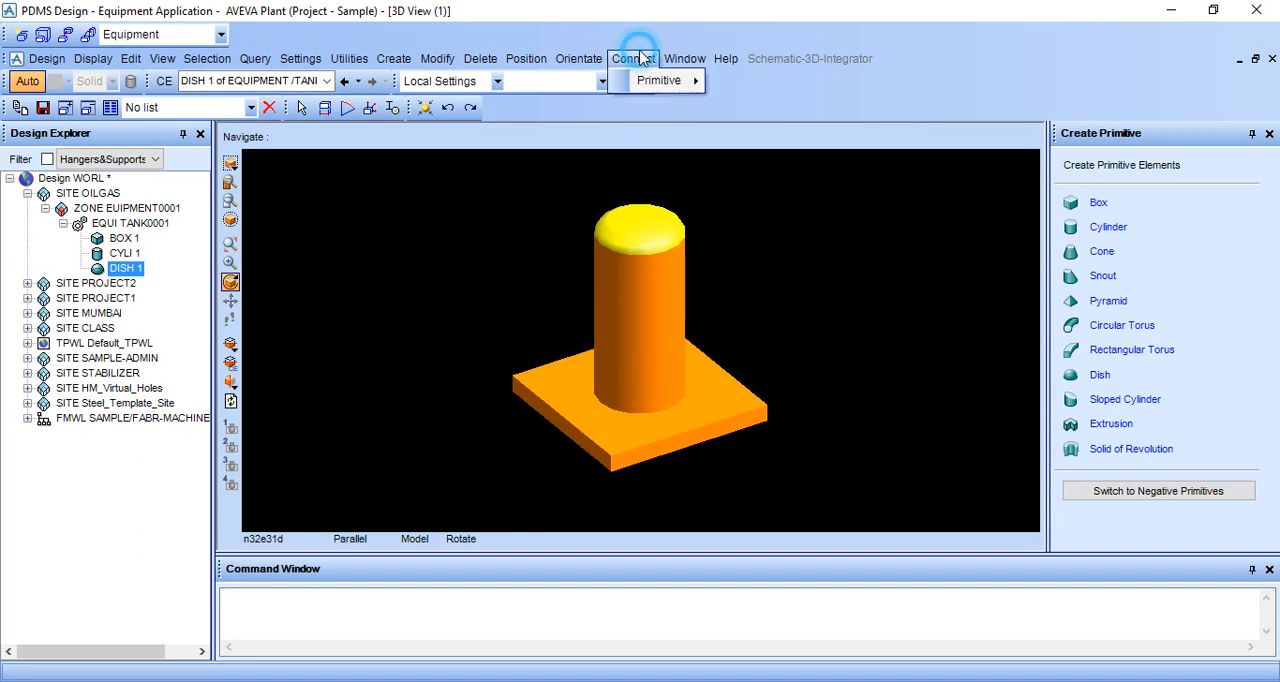
pyautogui.moveTo(652, 85)
pyautogui.moveTo(751, 322); pyautogui.dragTo(737, 335, button='middle')
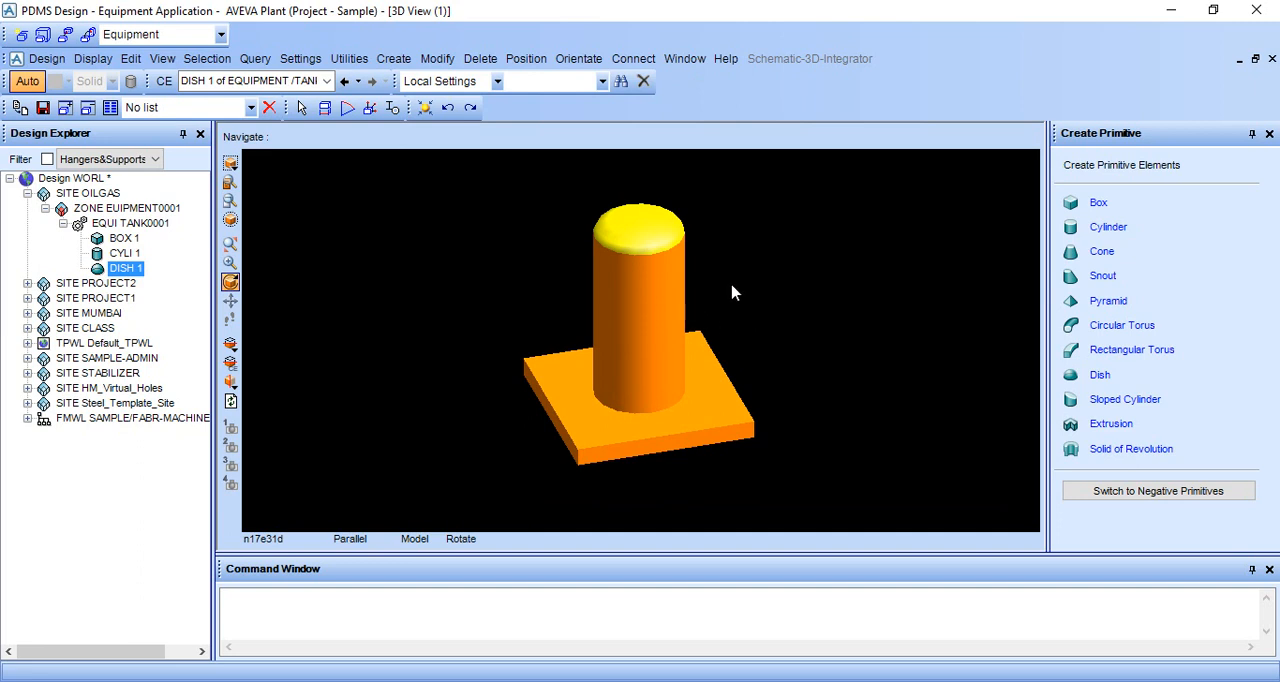
pyautogui.moveTo(700, 352); pyautogui.dragTo(680, 295, button='middle')
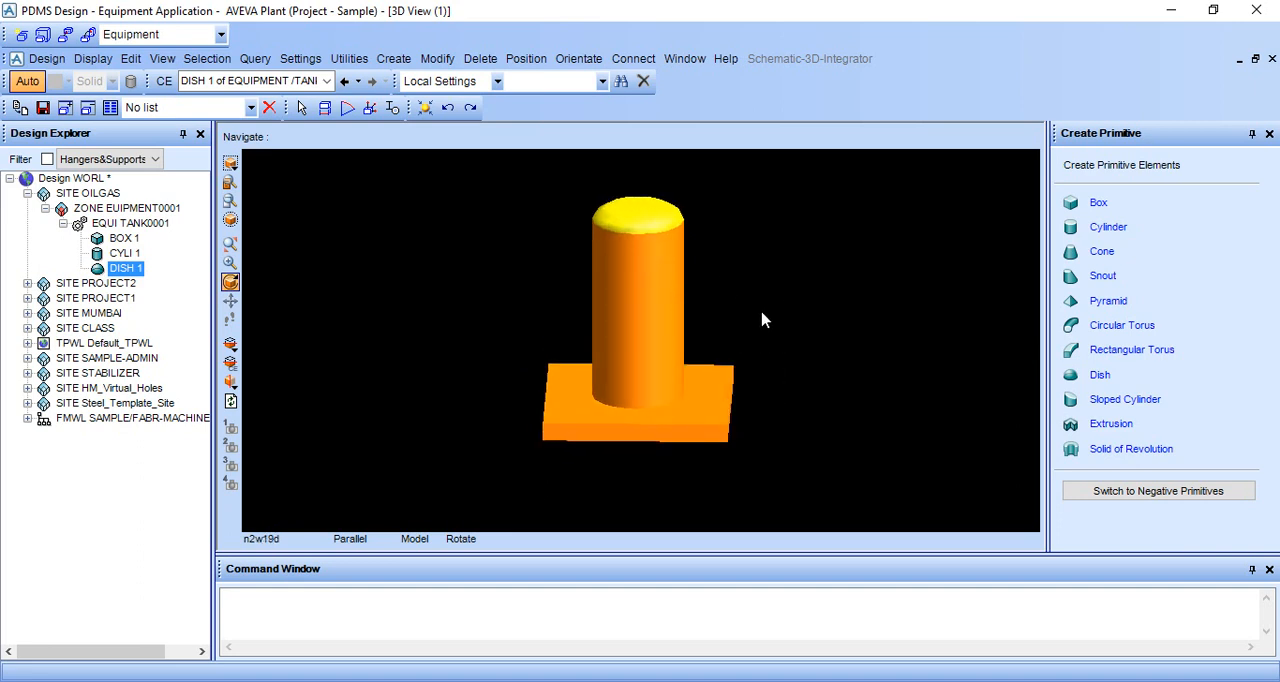
# Examine the shaded tank looking north, in plan north from above, and looking north again.
pyautogui.rightClick(828, 285)
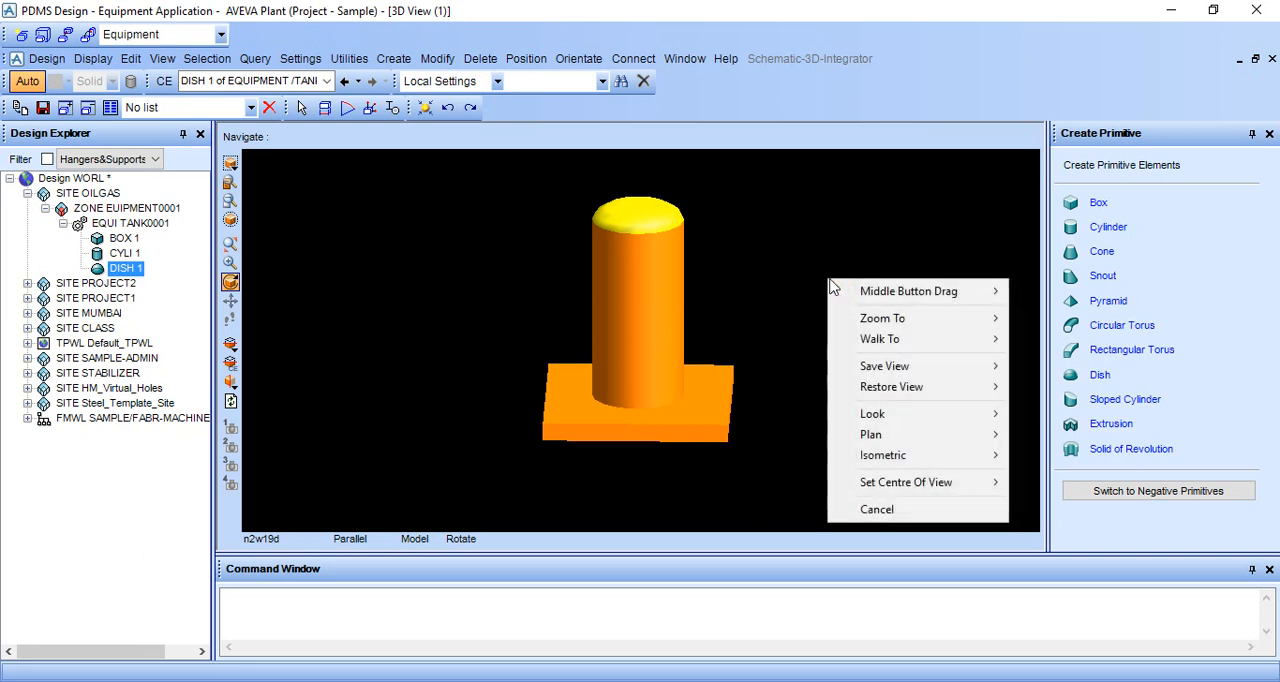
pyautogui.moveTo(916, 420)
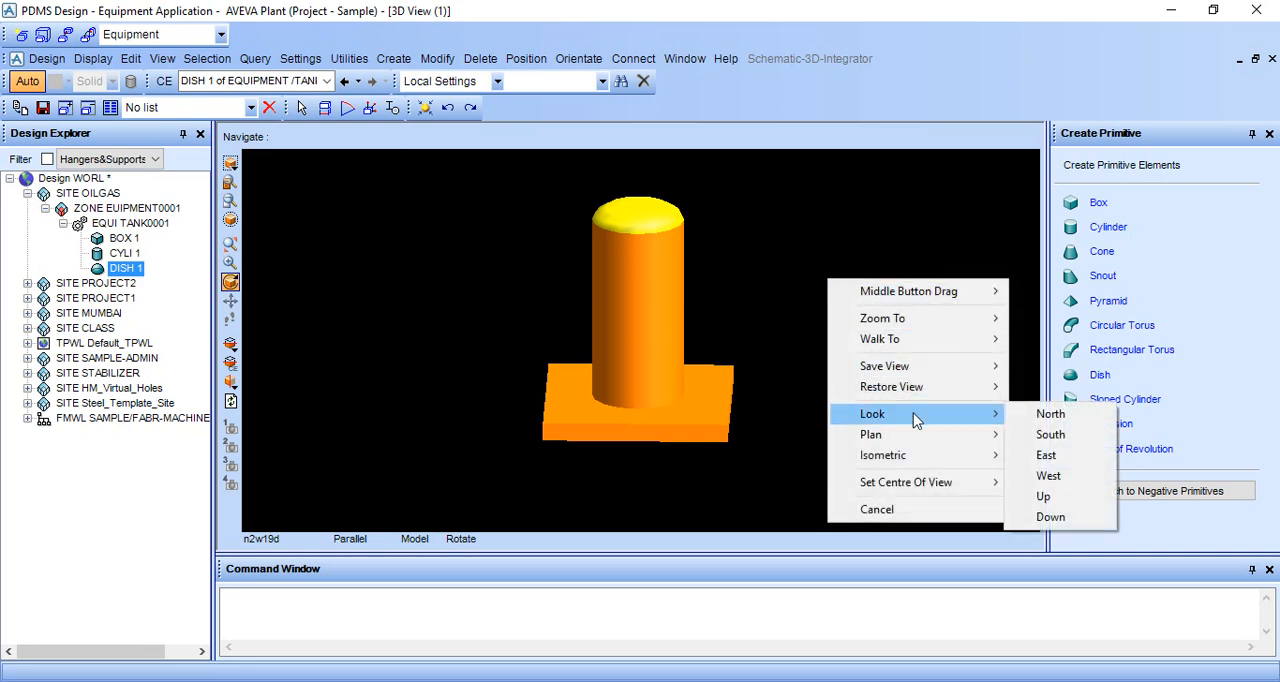
pyautogui.click(1062, 414)
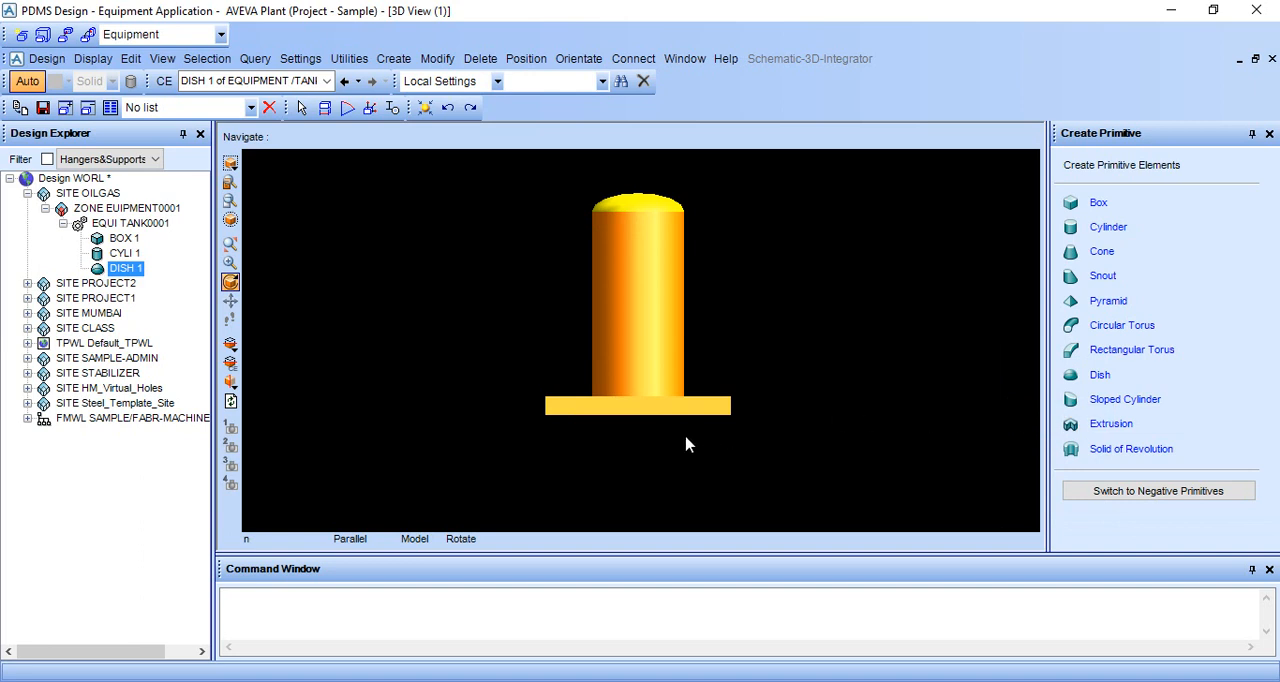
pyautogui.rightClick(823, 269)
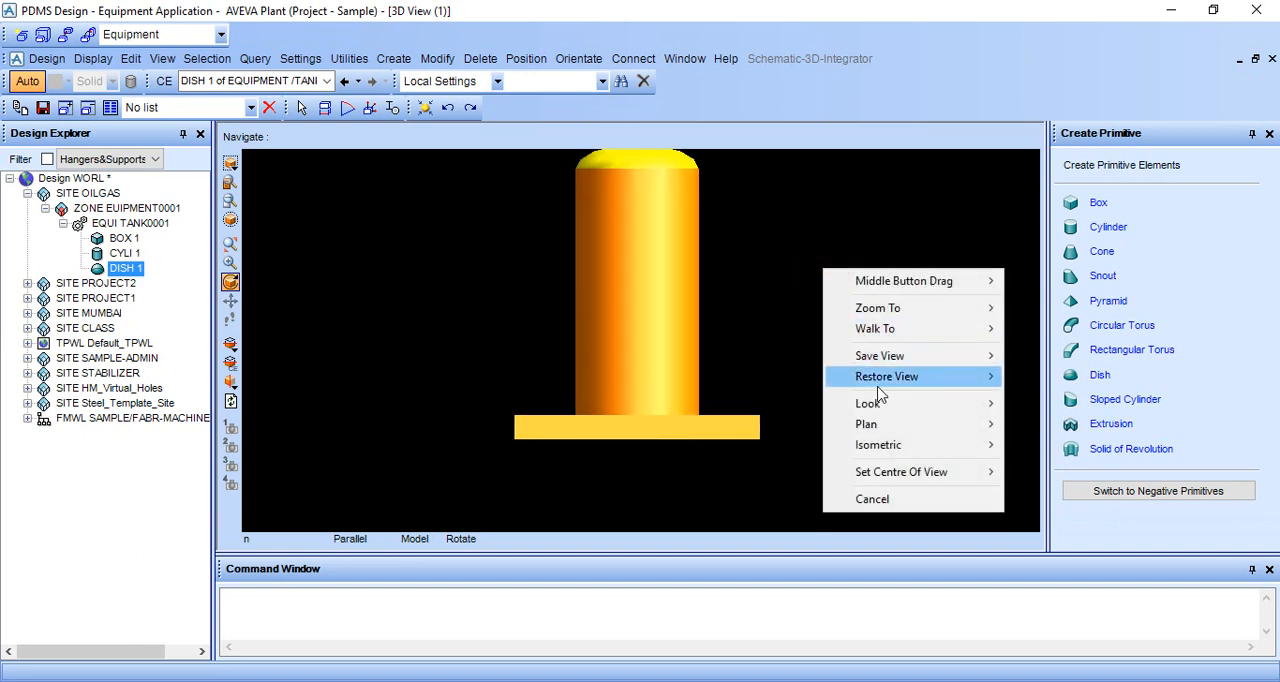
pyautogui.moveTo(893, 435)
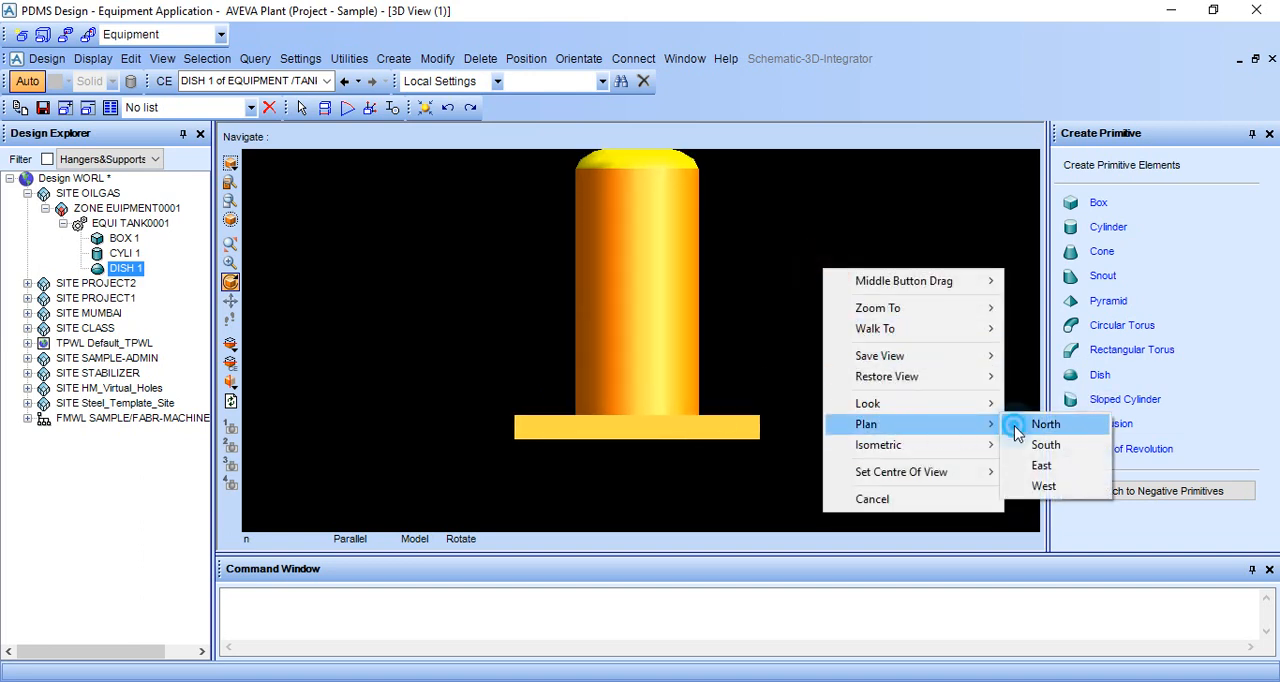
pyautogui.click(1030, 404)
pyautogui.rightClick(826, 292)
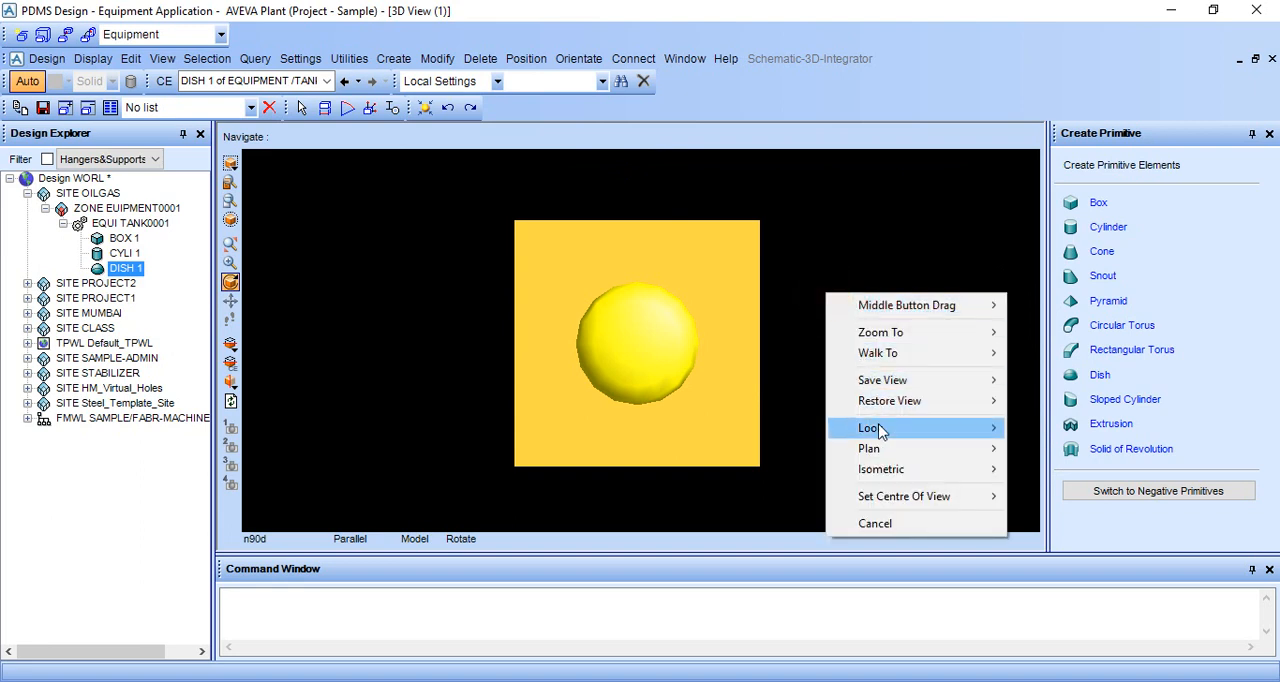
pyautogui.moveTo(990, 428)
pyautogui.click(1035, 428)
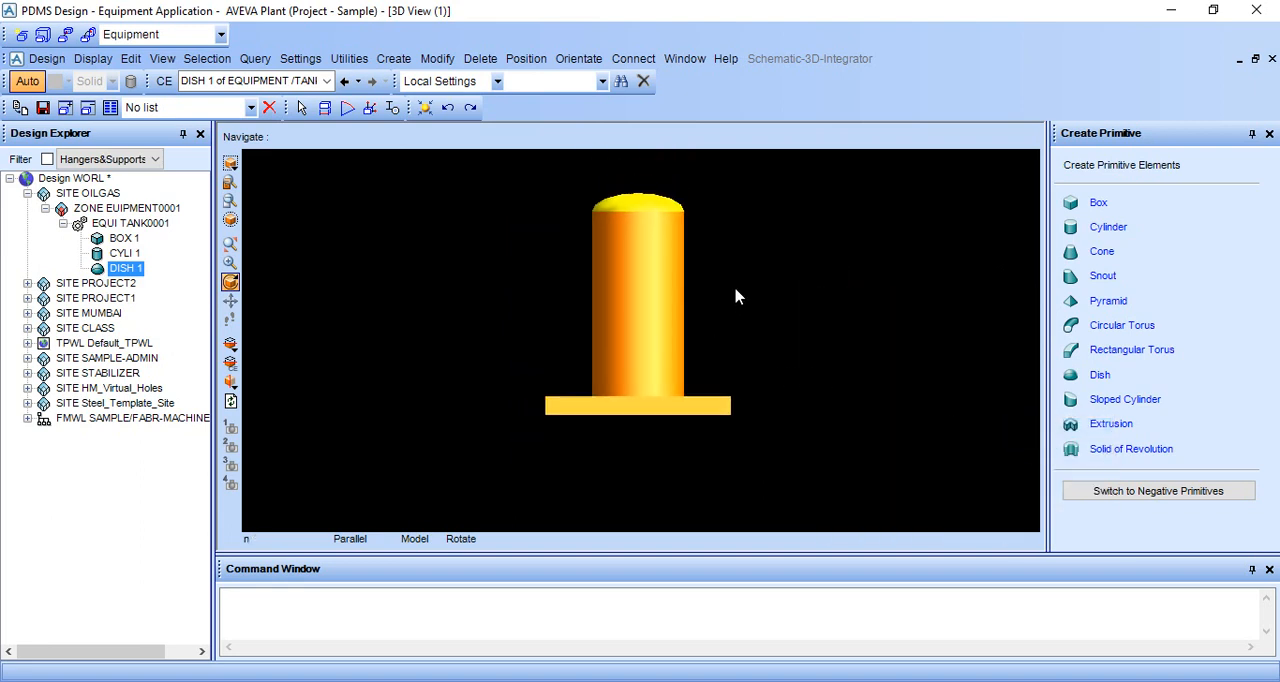
# Display the model in wireframe and connect the dish's base point P2 to the cylinder's mid-height point P0 using ID Point.
pyautogui.press('F8')
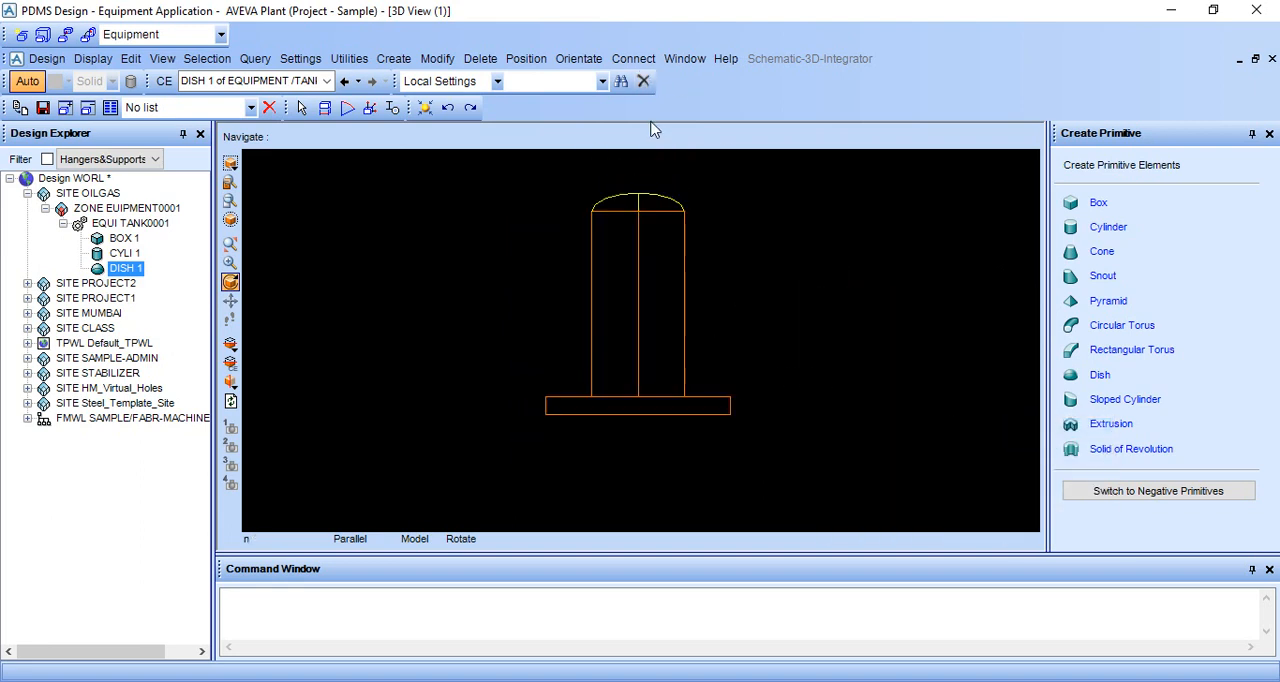
pyautogui.click(566, 59)
pyautogui.moveTo(642, 63)
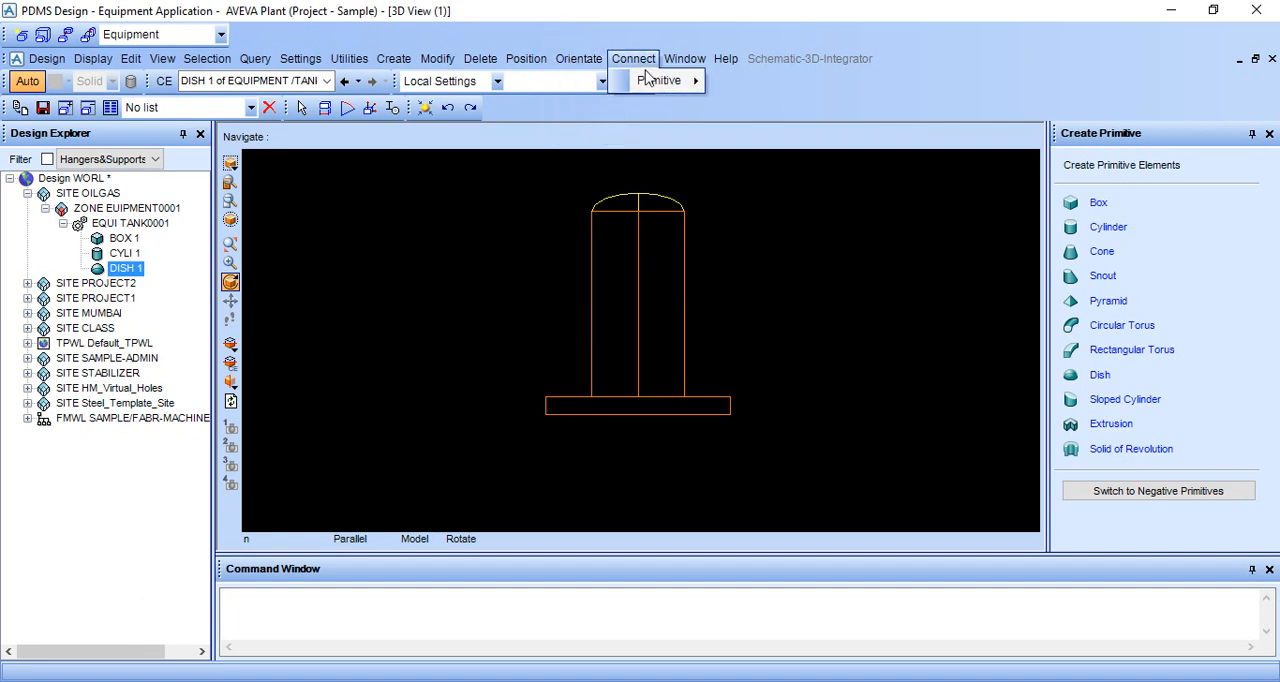
pyautogui.moveTo(655, 83)
pyautogui.click(745, 83)
pyautogui.scroll(2, 663, 180)
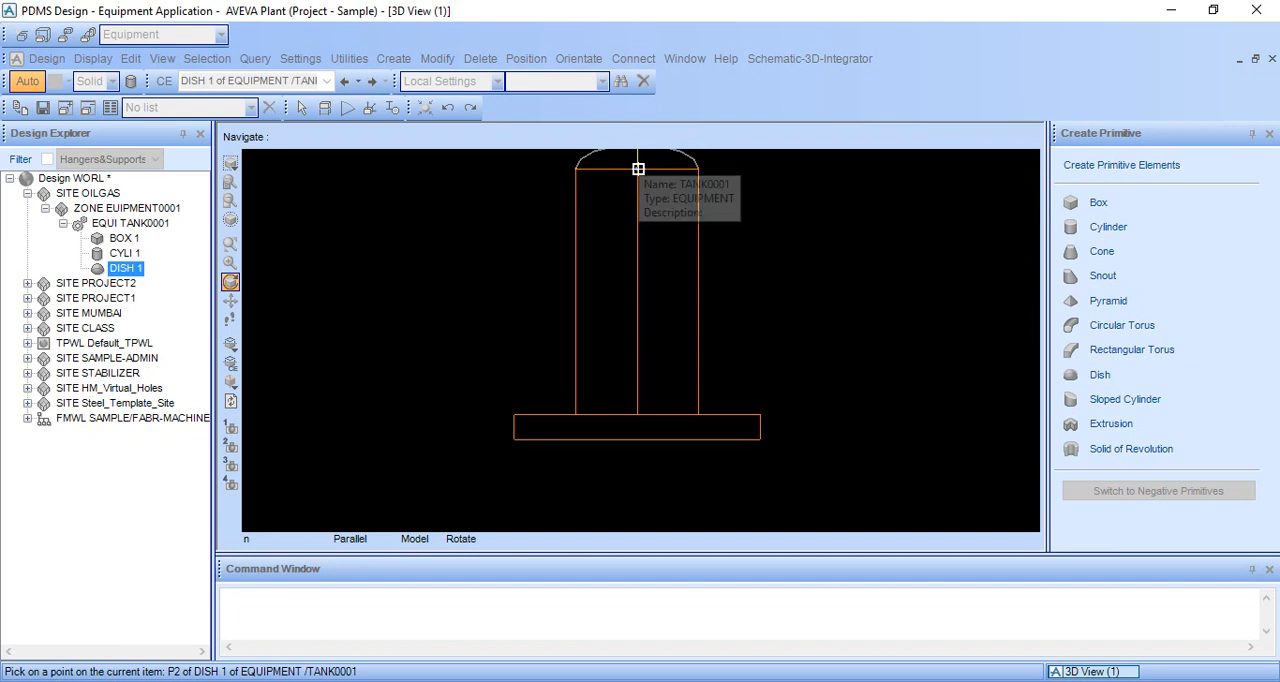
pyautogui.click(638, 168)
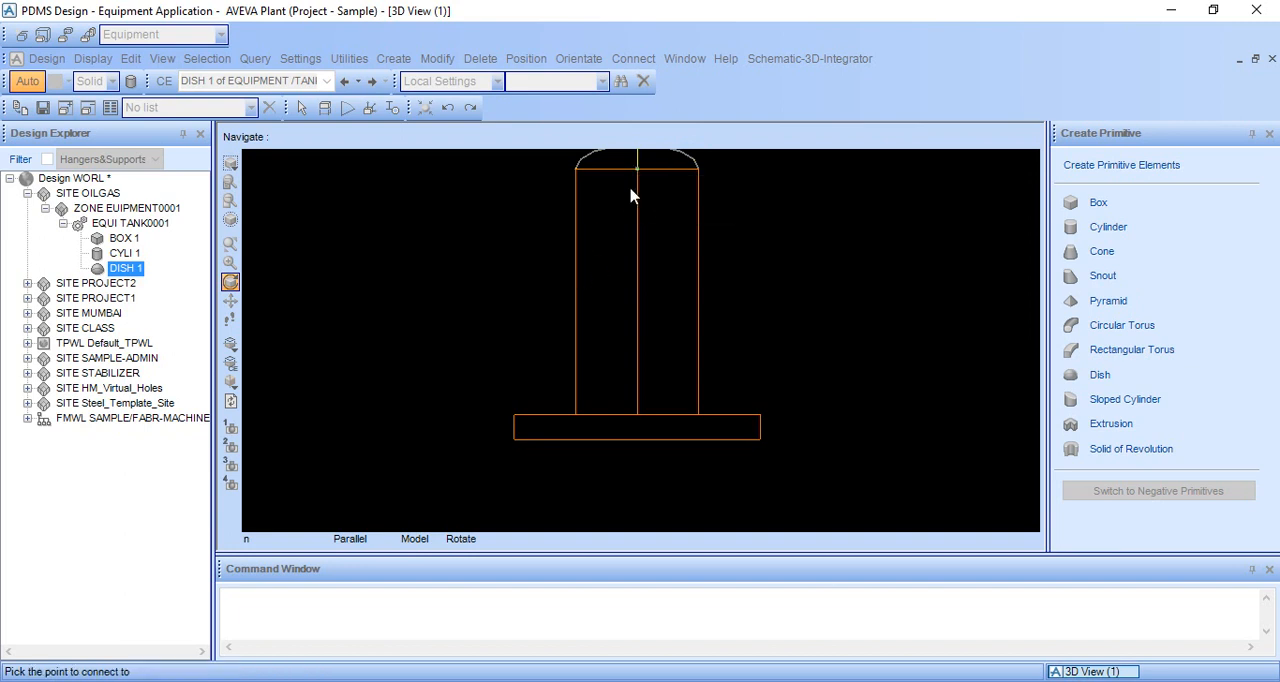
pyautogui.click(572, 265)
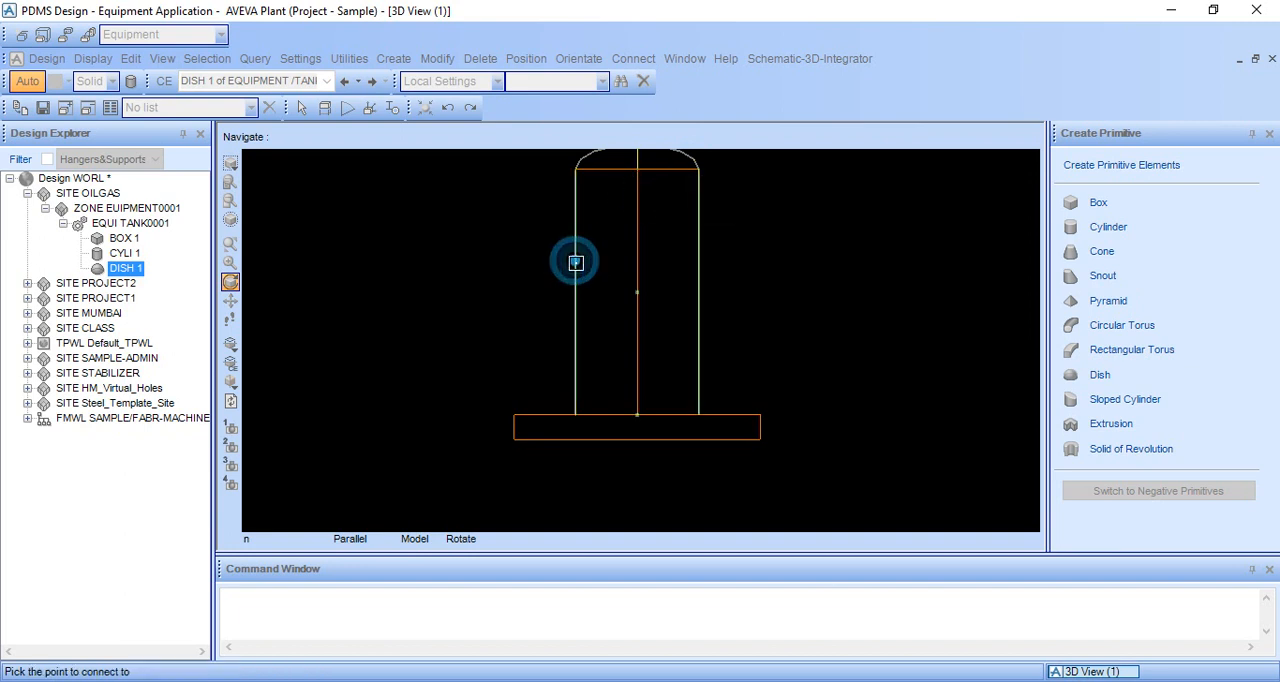
pyautogui.click(635, 294)
pyautogui.click(678, 374)
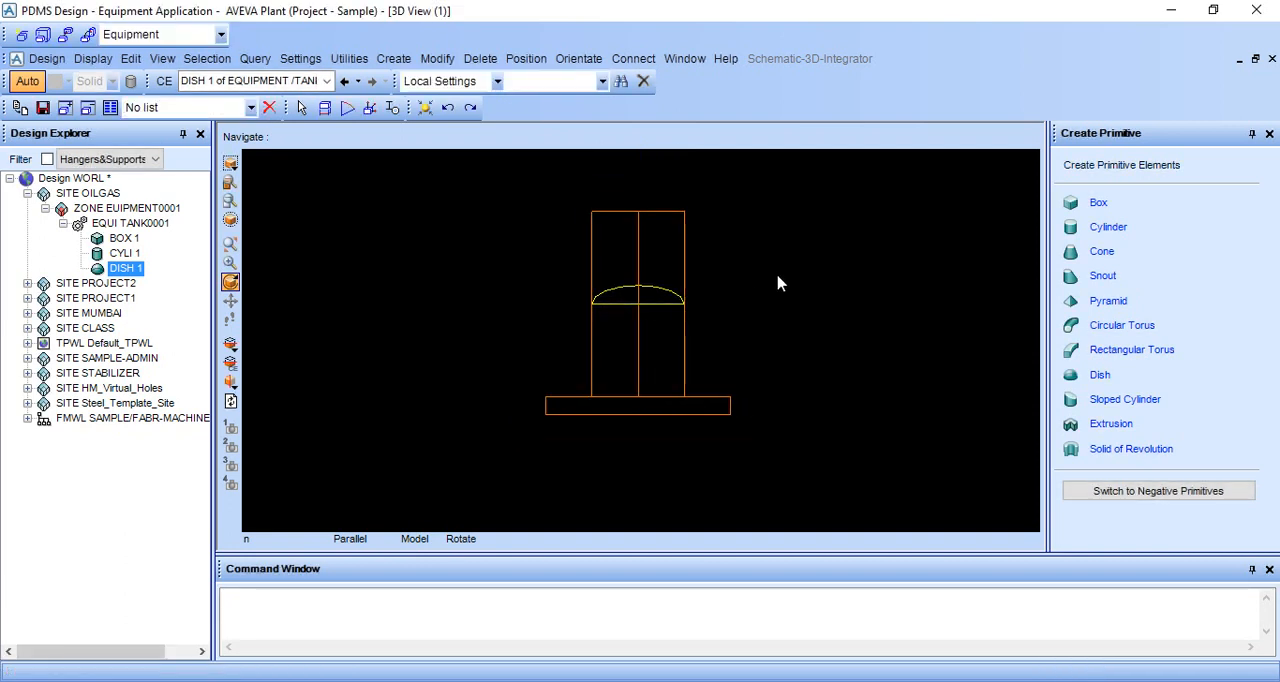
# Display the E, N and U direction axes in the 3D view with the command AXES ON.
pyautogui.scroll(3, 570, 337)
pyautogui.middleClick(536, 329)
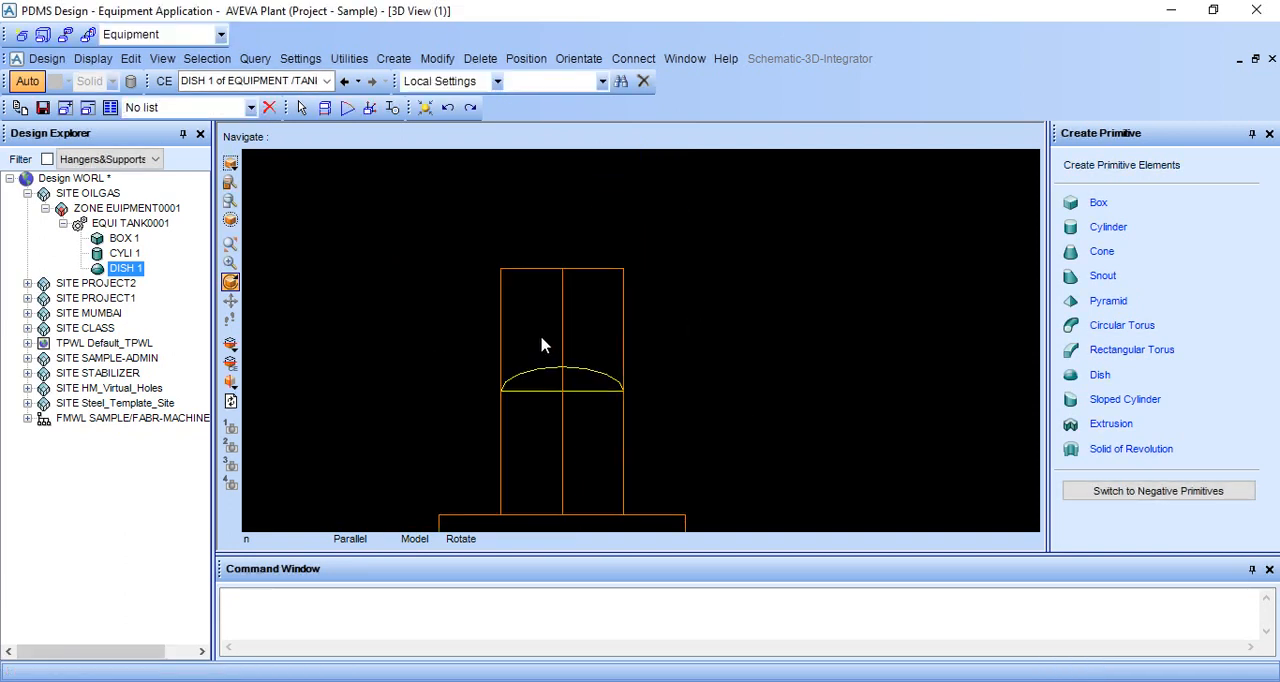
pyautogui.middleClick(519, 385)
pyautogui.scroll(1, 630, 375)
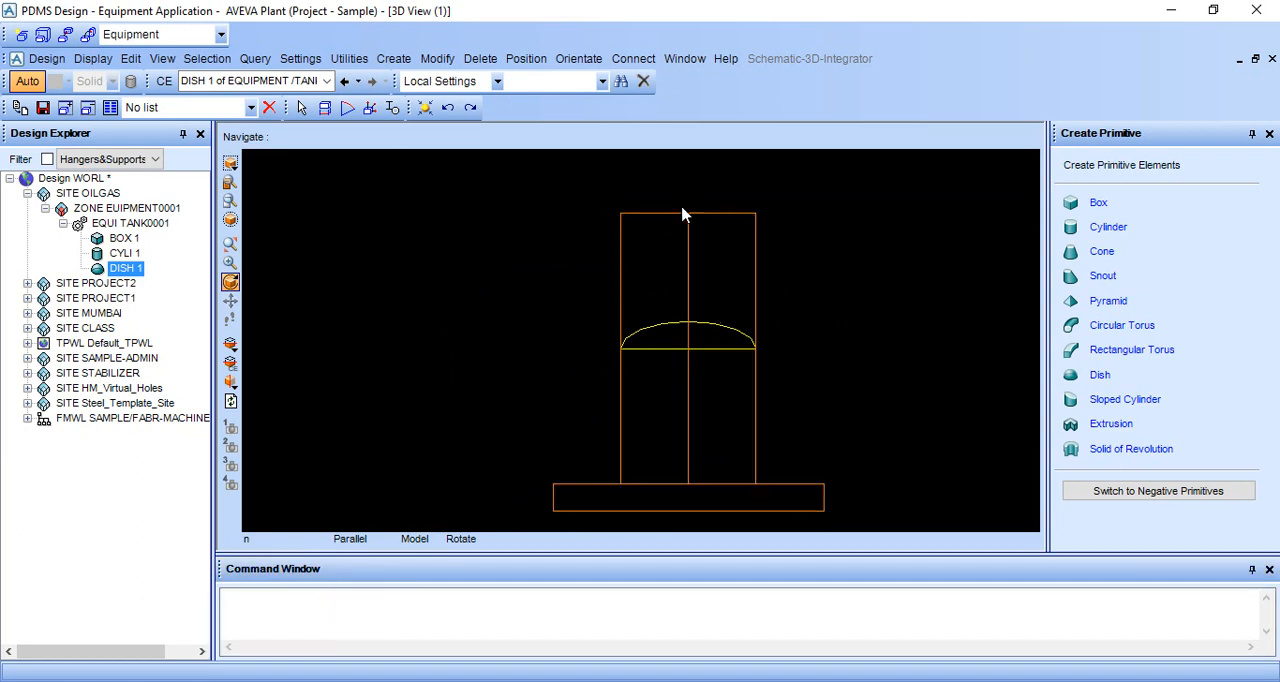
pyautogui.click(316, 628)
pyautogui.rightClick(762, 270)
pyautogui.click(842, 243)
pyautogui.click(491, 617)
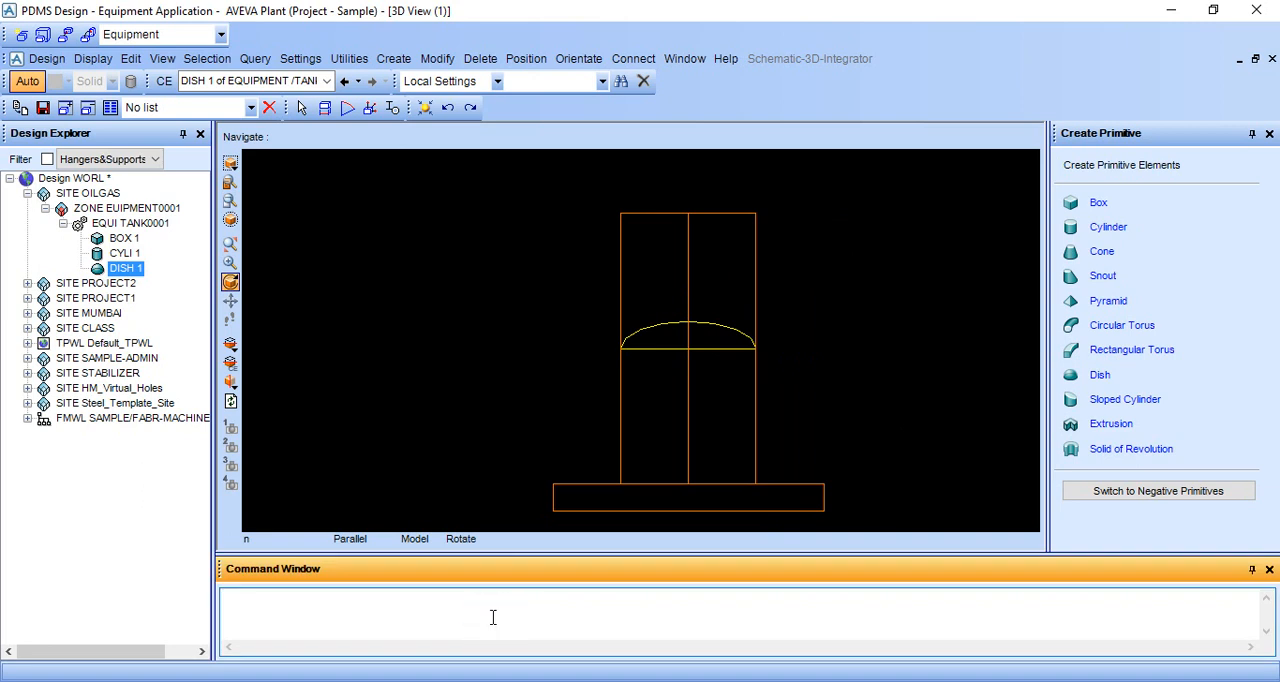
pyautogui.write('AXE')
pyautogui.click(266, 438)
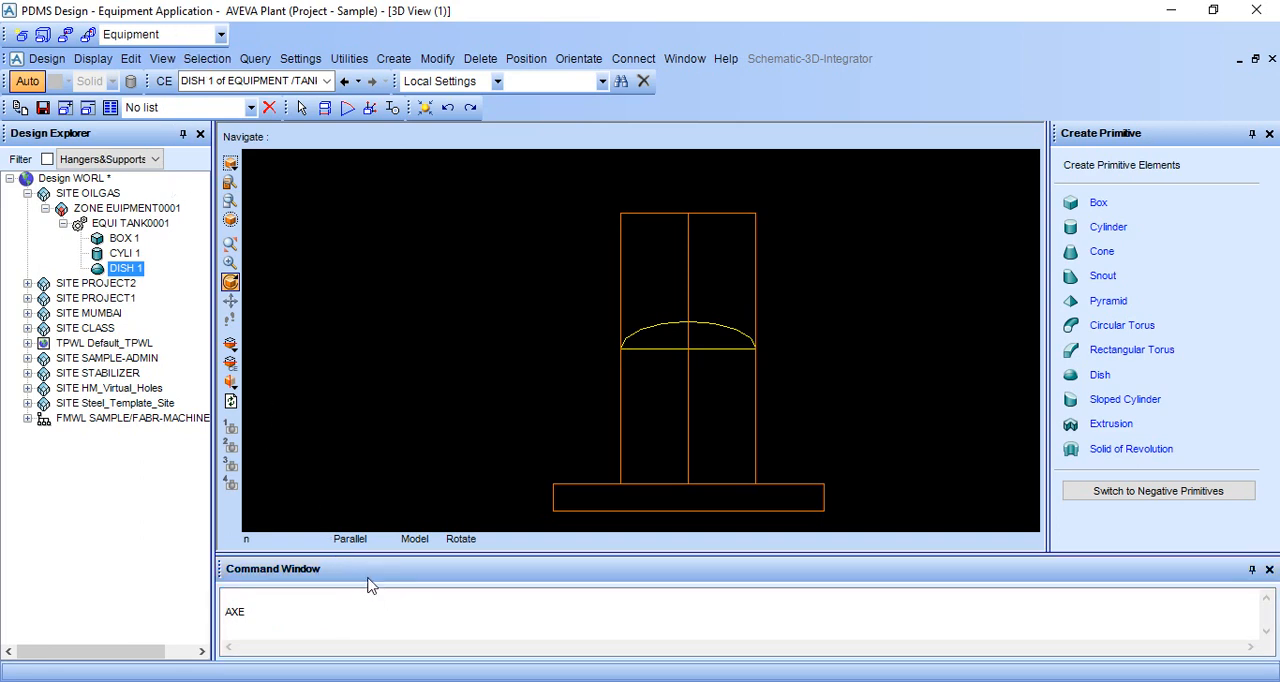
pyautogui.click(93, 58)
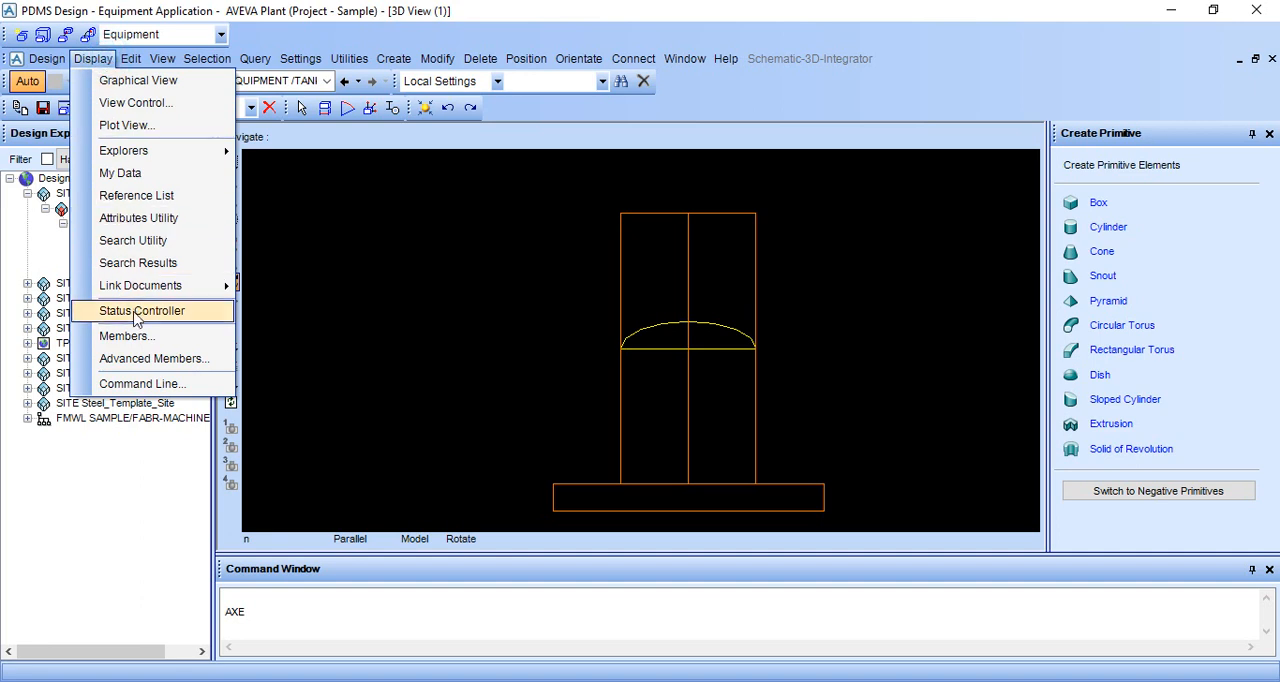
pyautogui.click(148, 386)
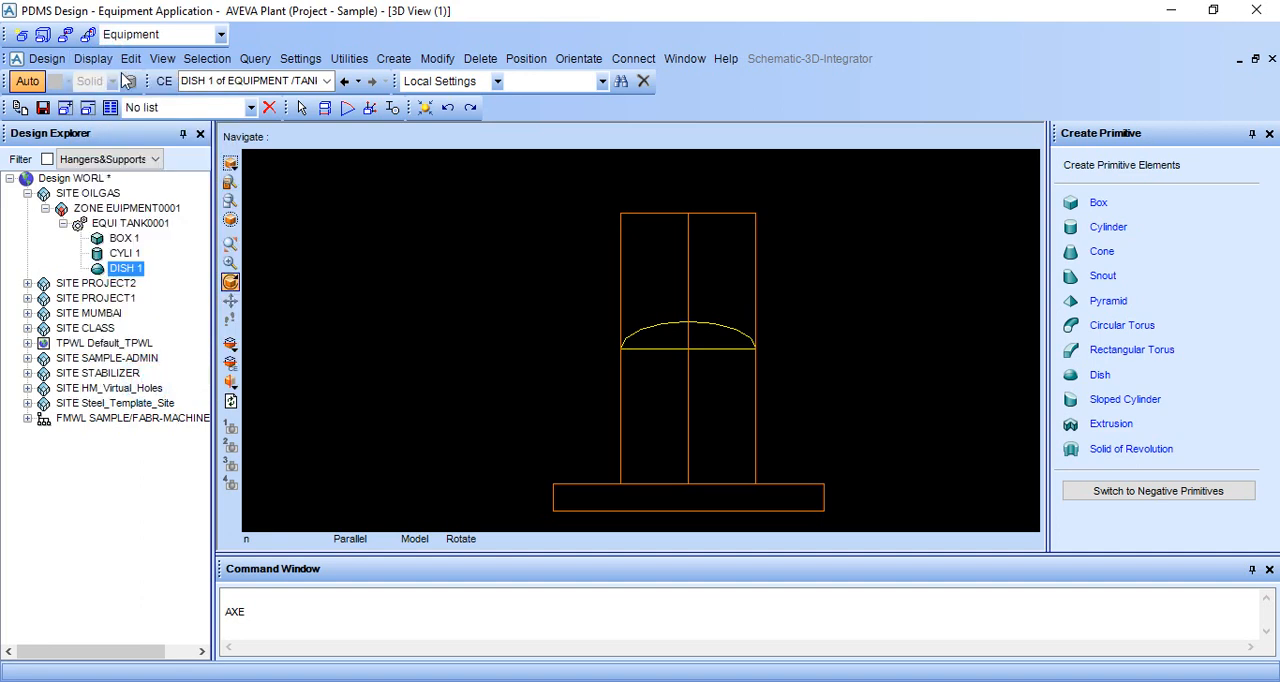
pyautogui.click(302, 613)
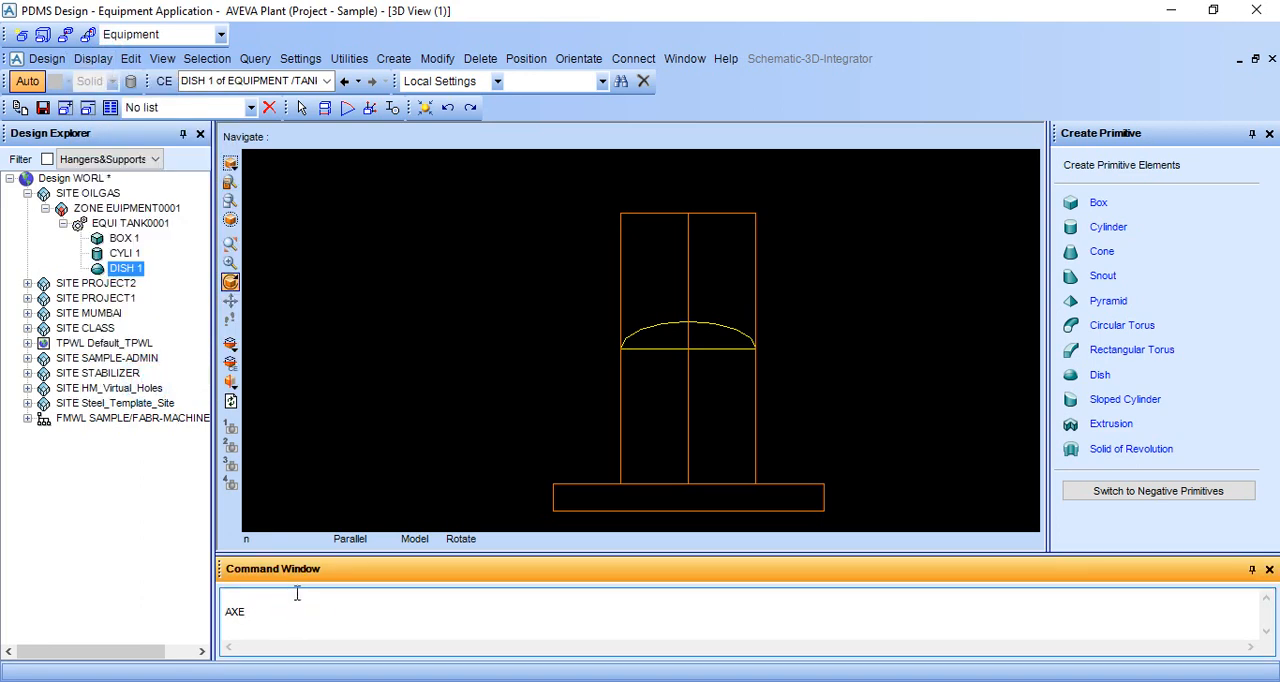
pyautogui.write('S ON')
pyautogui.press('Return')
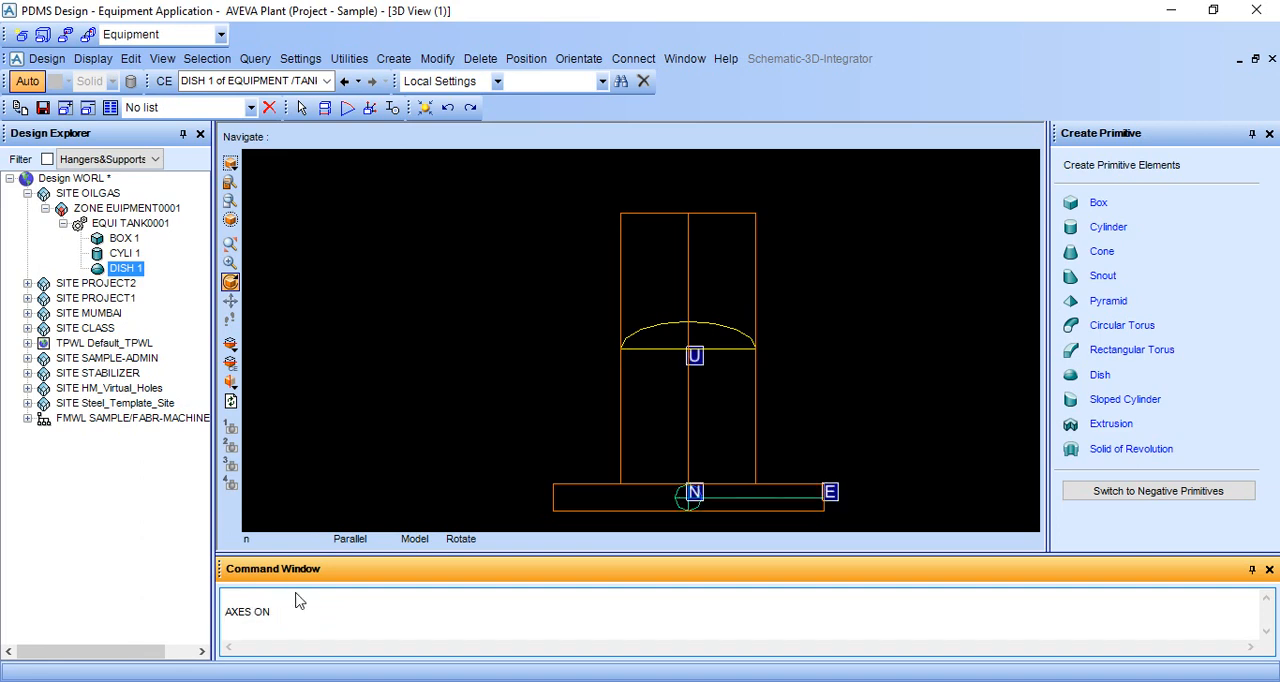
# Move the dish up by 1000 to the top of the cylinder with the command BY U1000.
pyautogui.middleClick(697, 480)
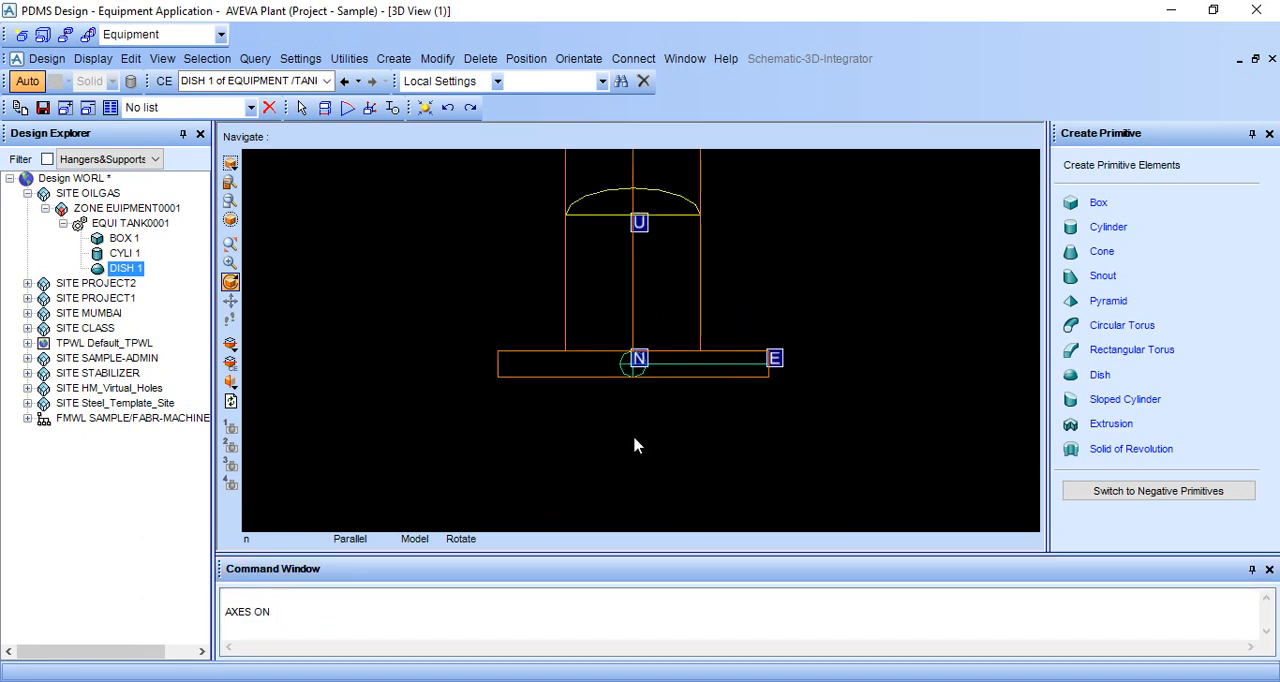
pyautogui.scroll(2, 633, 445)
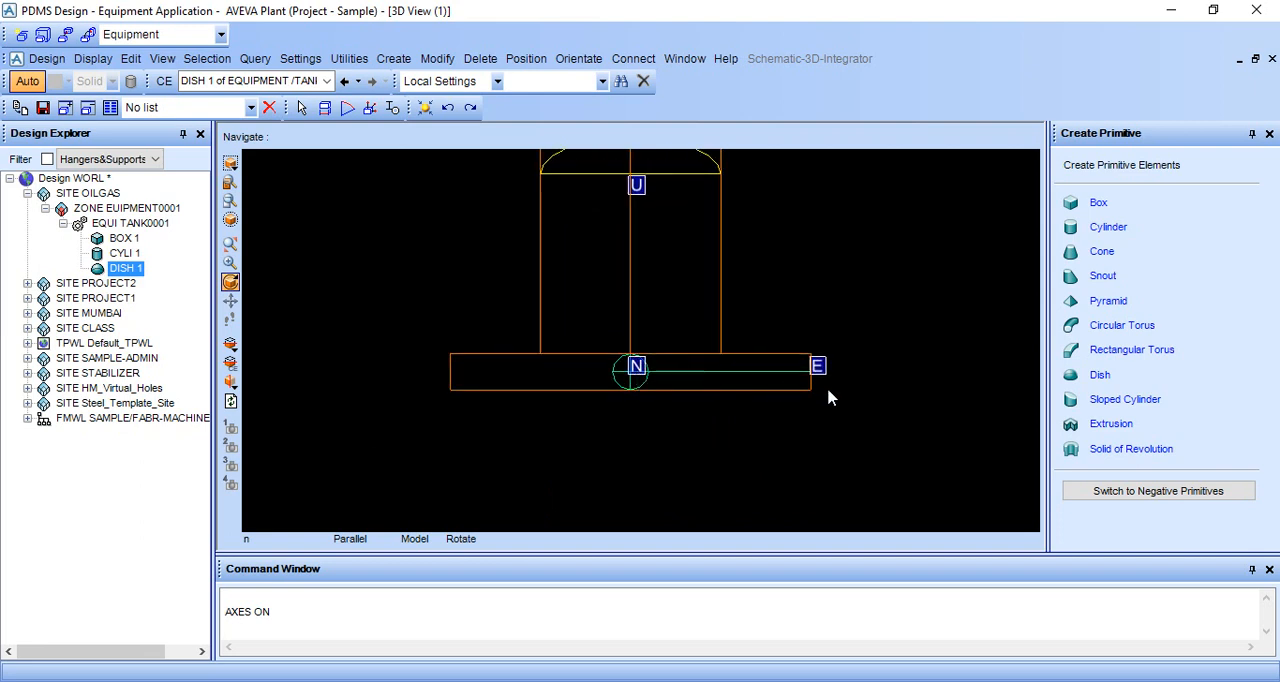
pyautogui.scroll(-3, 680, 290)
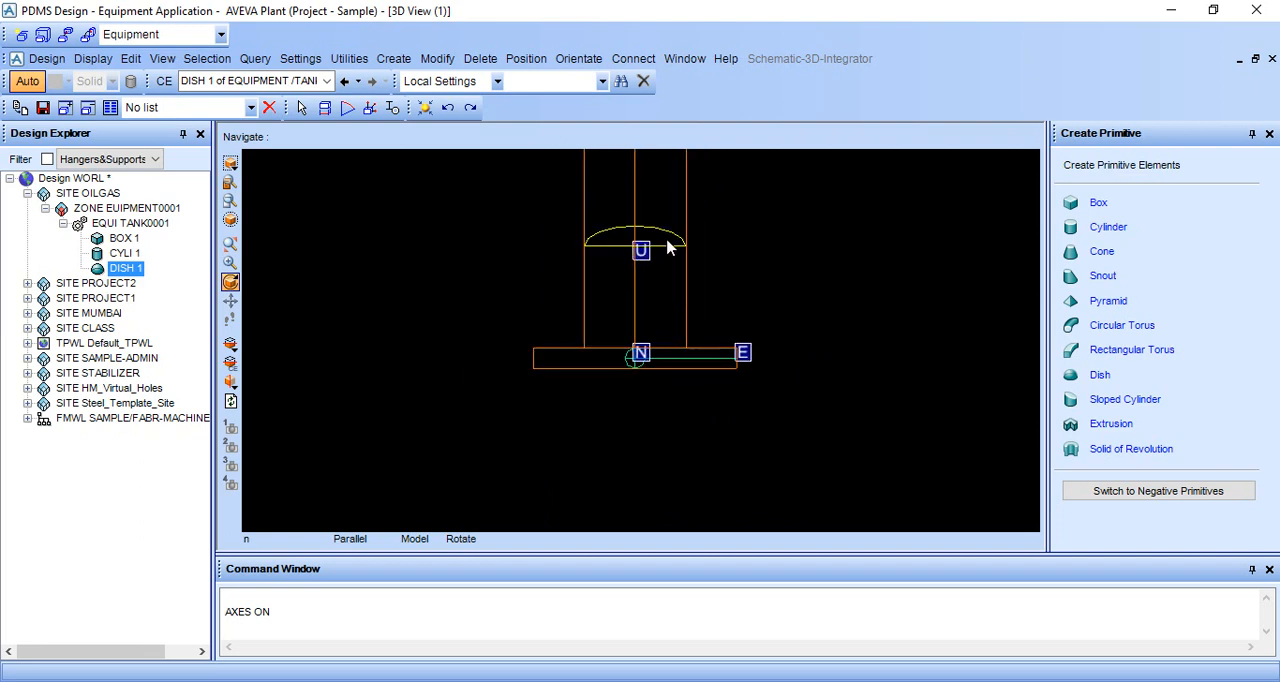
pyautogui.click(323, 634)
pyautogui.scroll(-1, 676, 425)
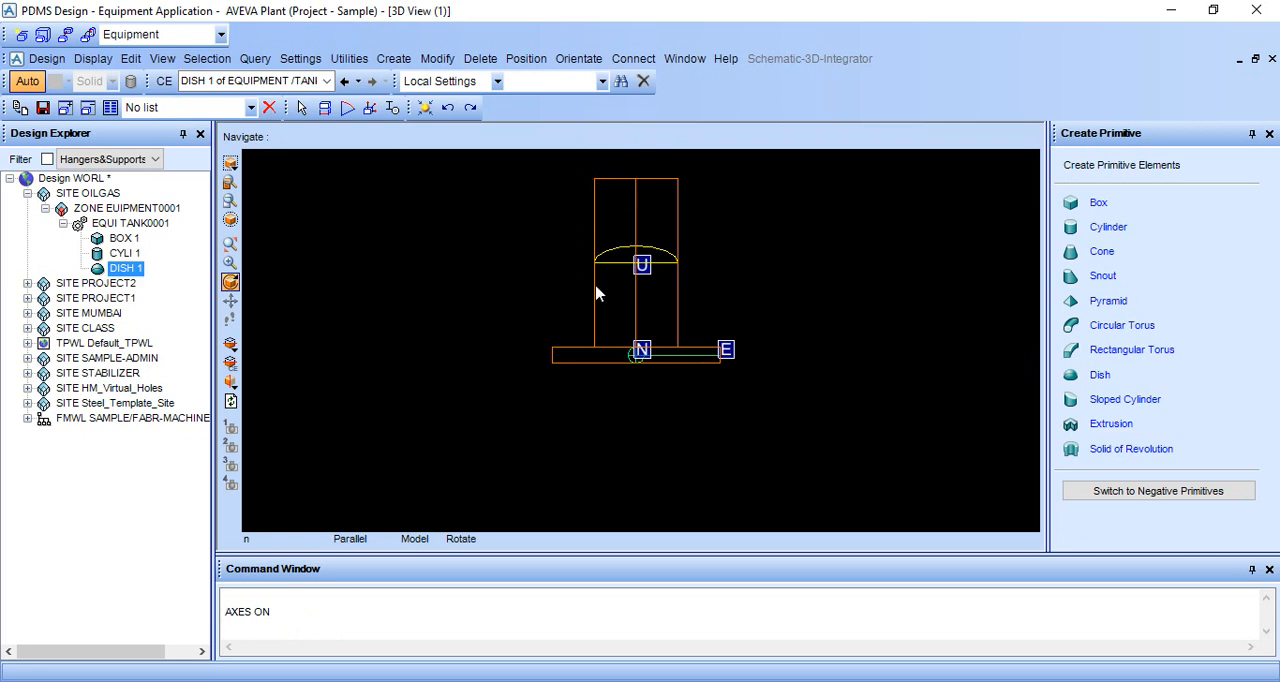
pyautogui.click(366, 620)
pyautogui.click(282, 631)
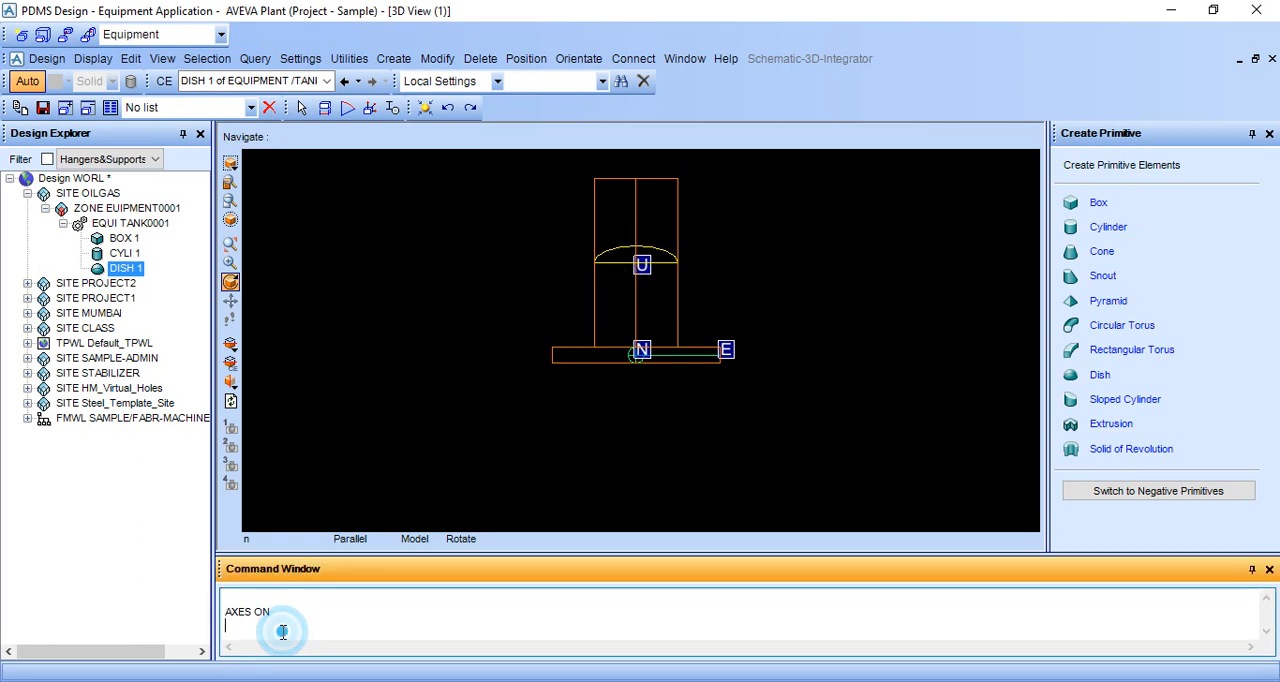
pyautogui.write('BY U1000')
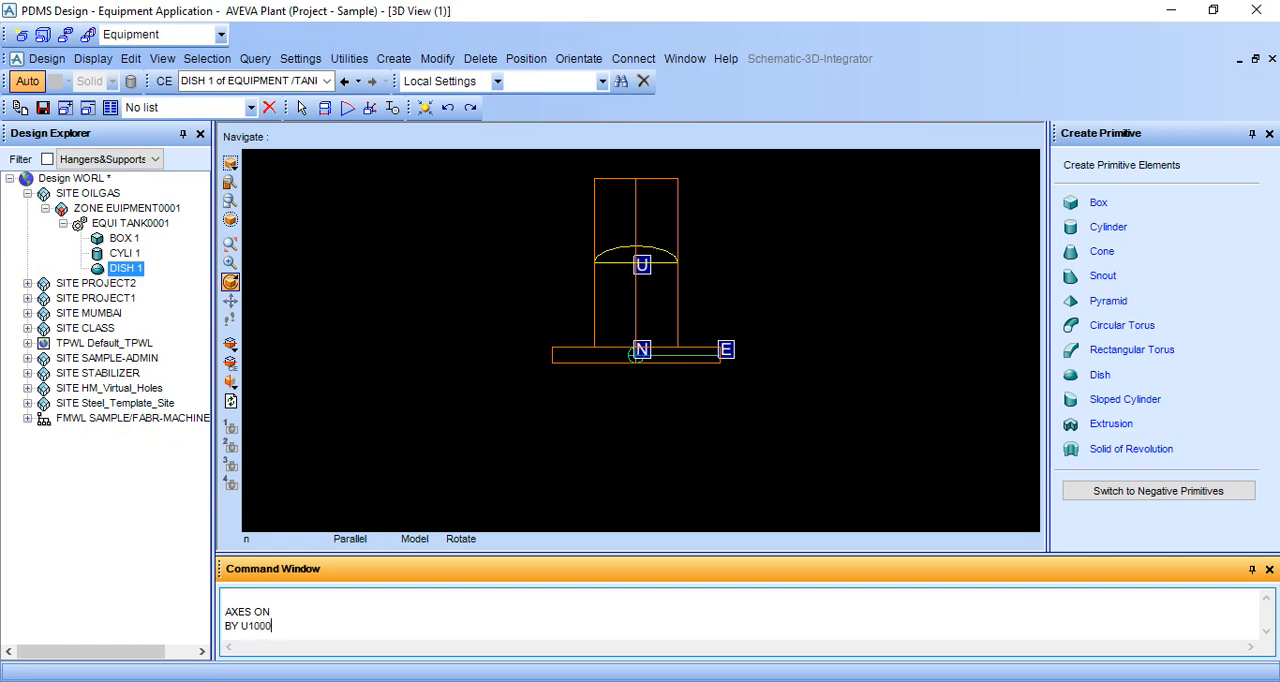
pyautogui.press('Return')
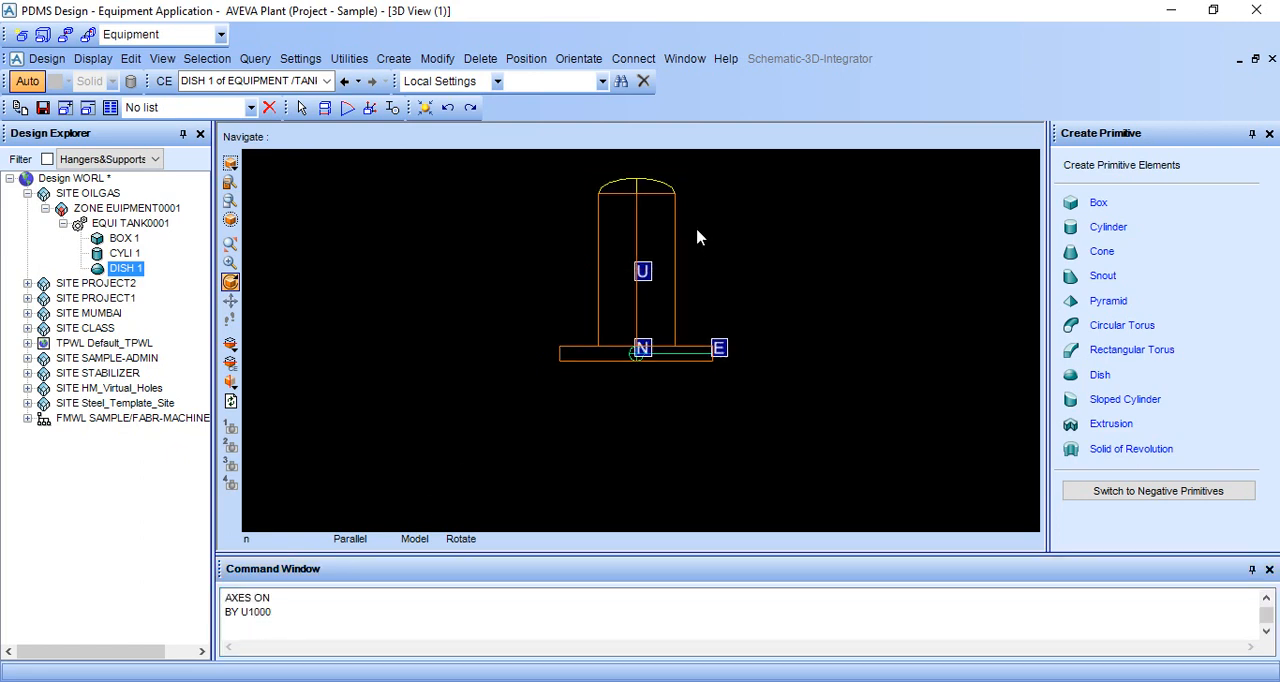
# Set the view to look north and move the dish 3000 east of the cylinder with the command BY E3000.
pyautogui.moveTo(669, 243); pyautogui.dragTo(777, 246, button='middle')
pyautogui.rightClick(780, 240)
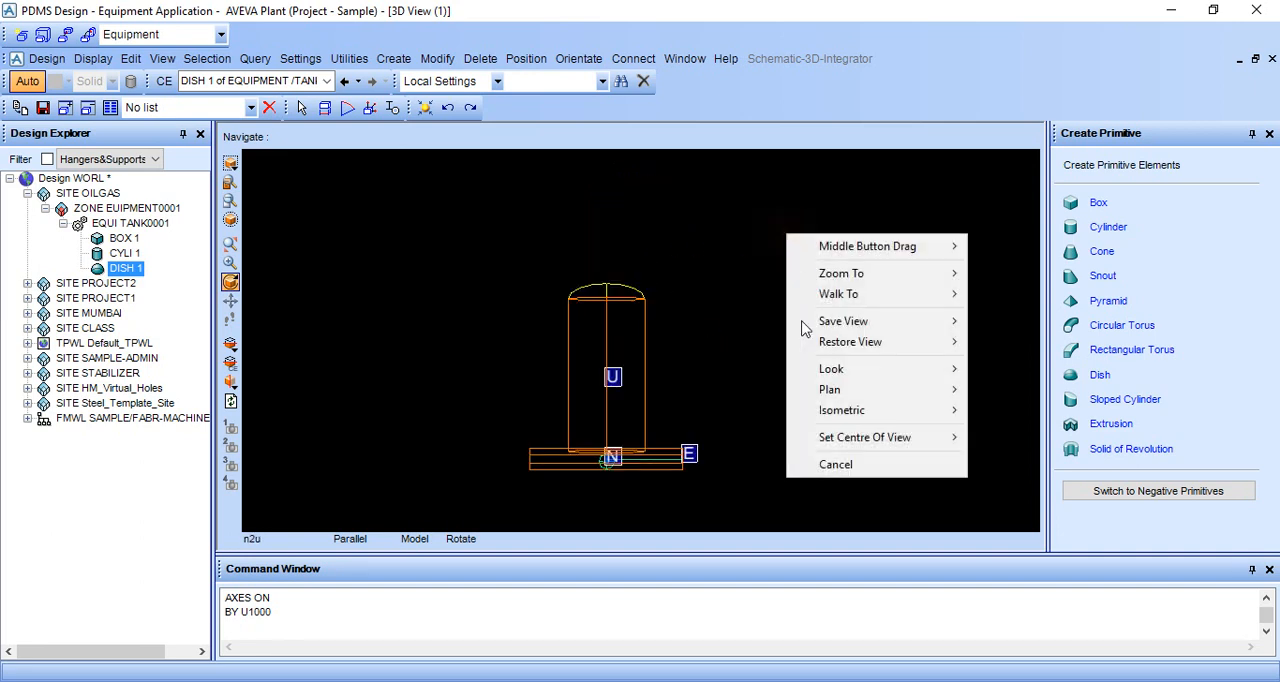
pyautogui.moveTo(820, 372)
pyautogui.click(1000, 369)
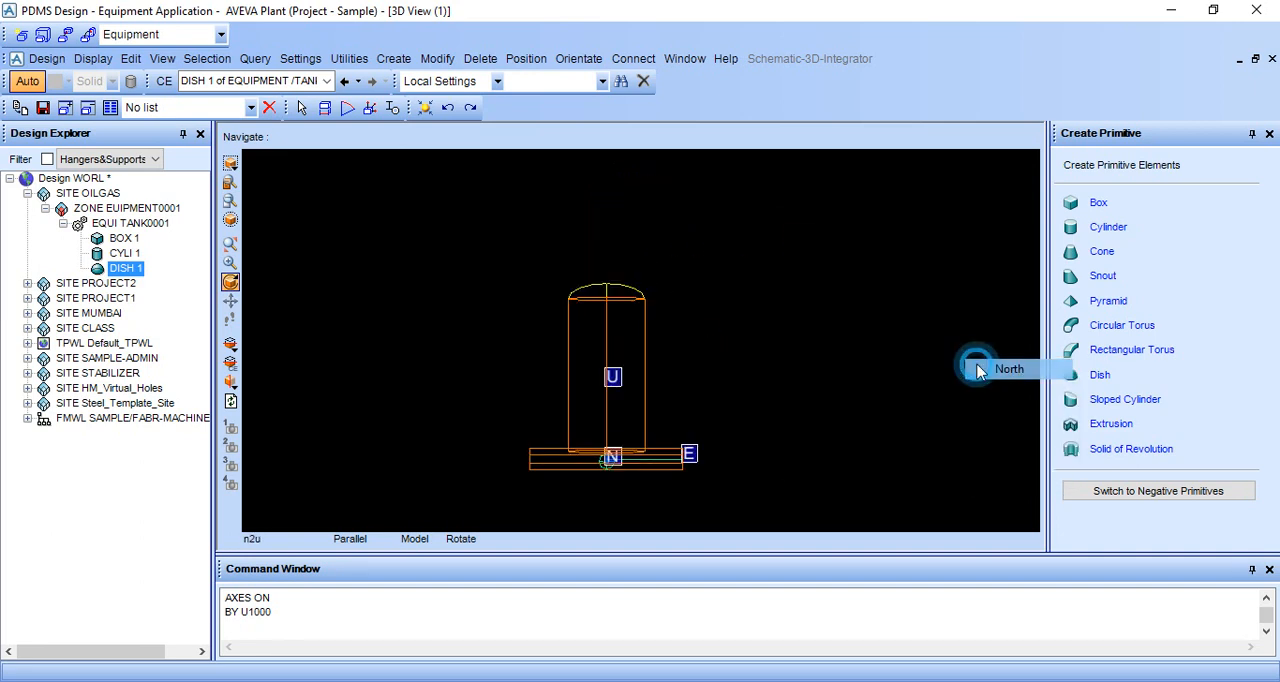
pyautogui.click(386, 632)
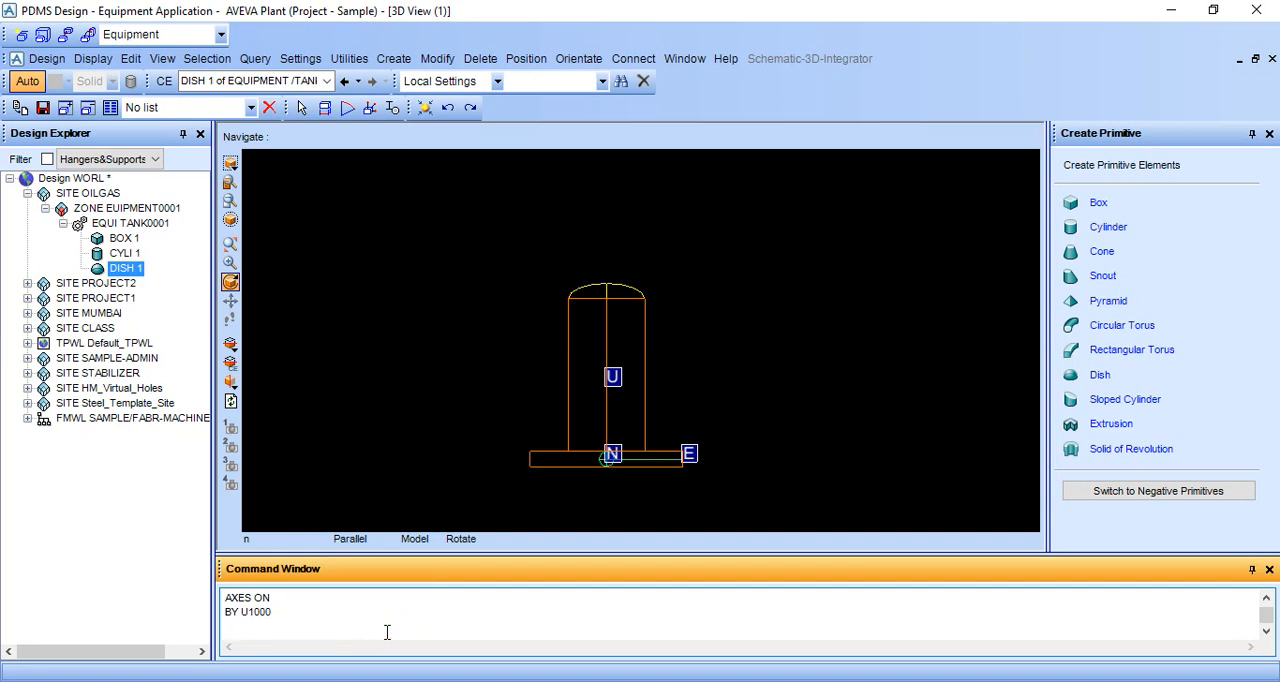
pyautogui.write('BY E3000')
pyautogui.press('Return')
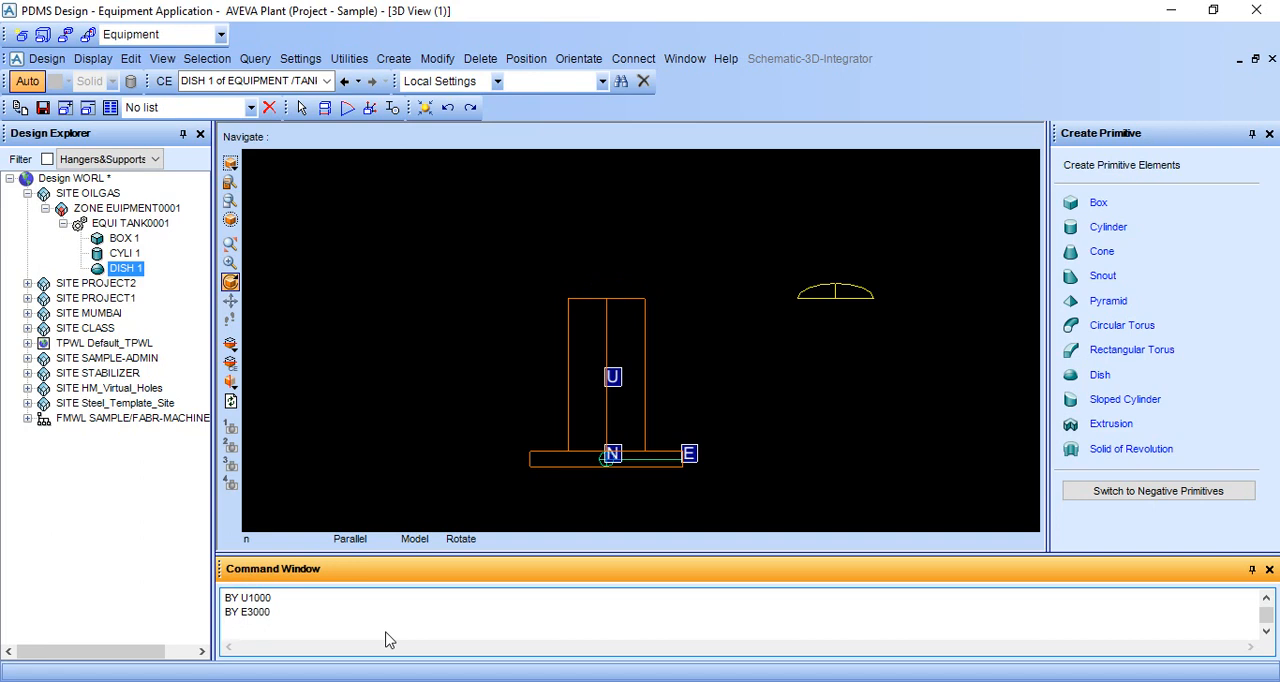
# Move the dish back west by 3000 onto the cylinder with the command BY E-3000.
pyautogui.write('BY E-3000')
pyautogui.press('Return')
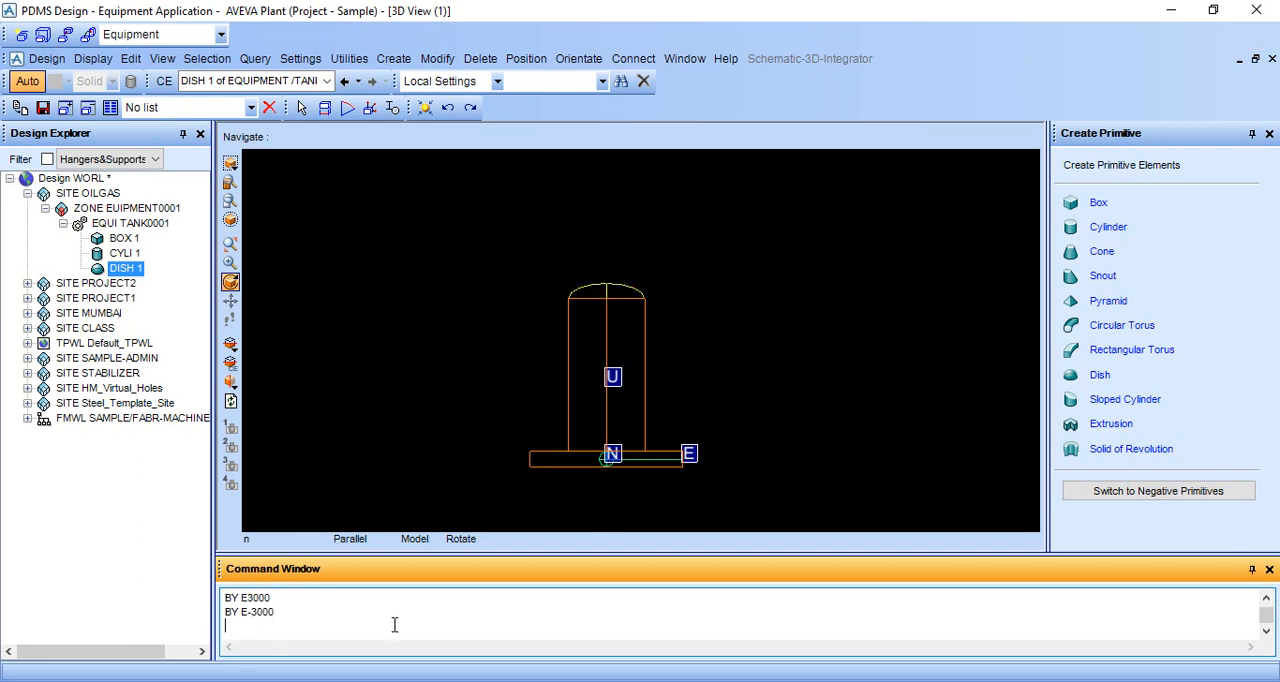
pyautogui.click(623, 506)
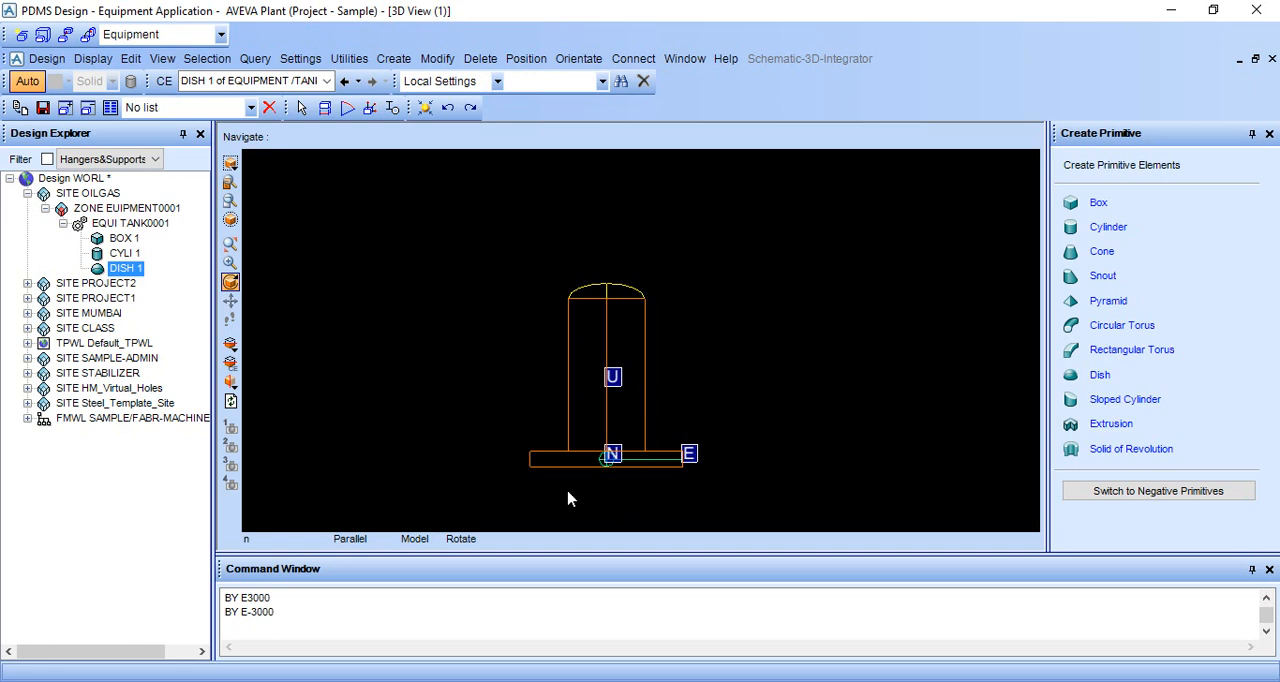
pyautogui.click(341, 646)
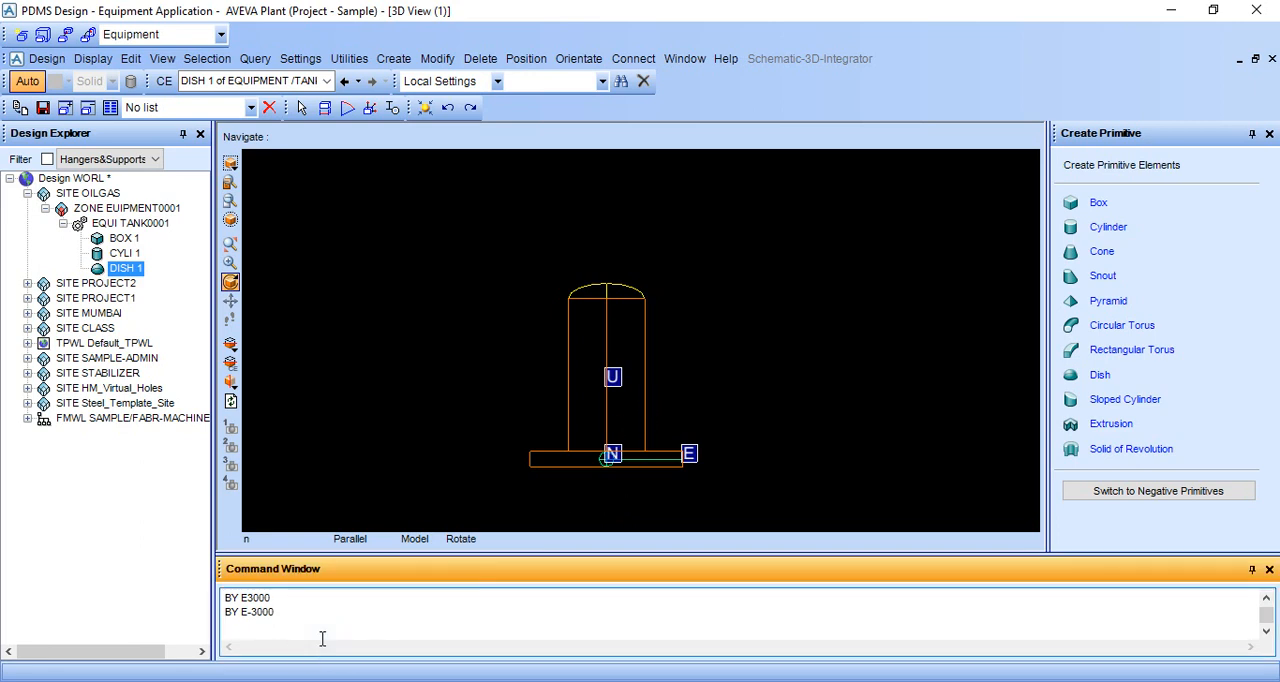
# Move the dish down by 1000 into the cylinder with the command BY D1000.
pyautogui.write('BY D1000')
pyautogui.press('Return')
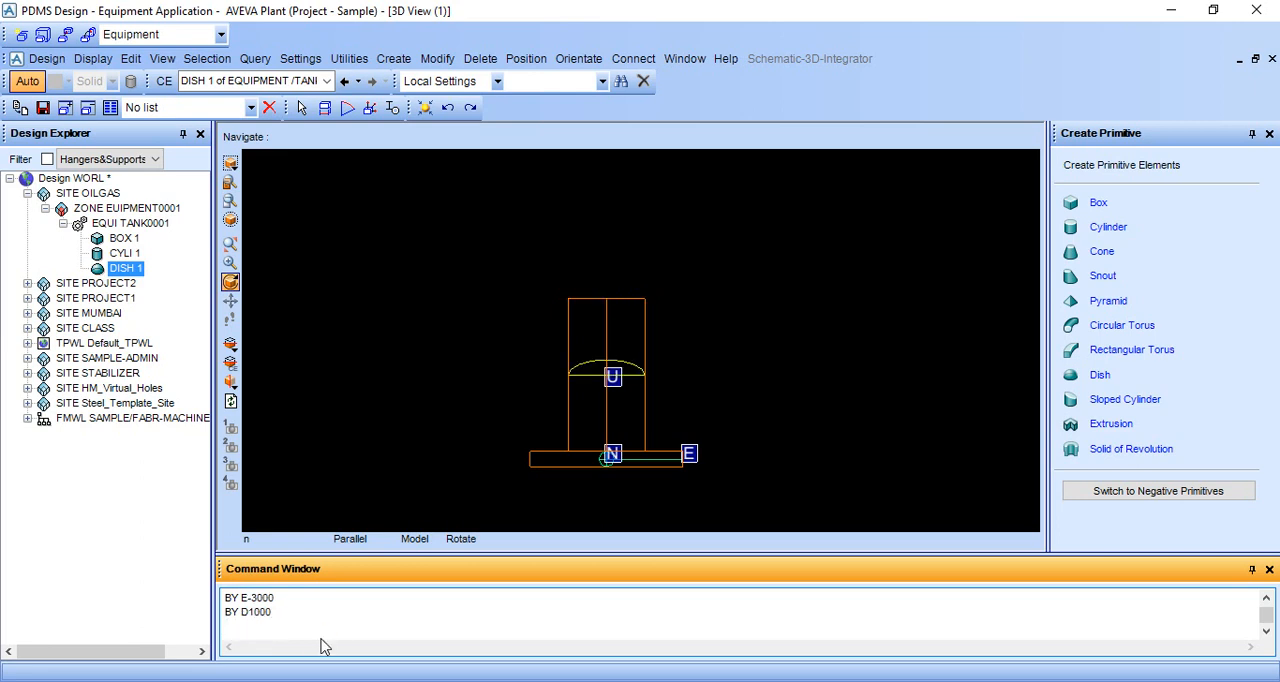
# Move the dish back up by 1000 onto the top of the cylinder with the command BY U1000.
pyautogui.write('BY U1000')
pyautogui.press('Return')
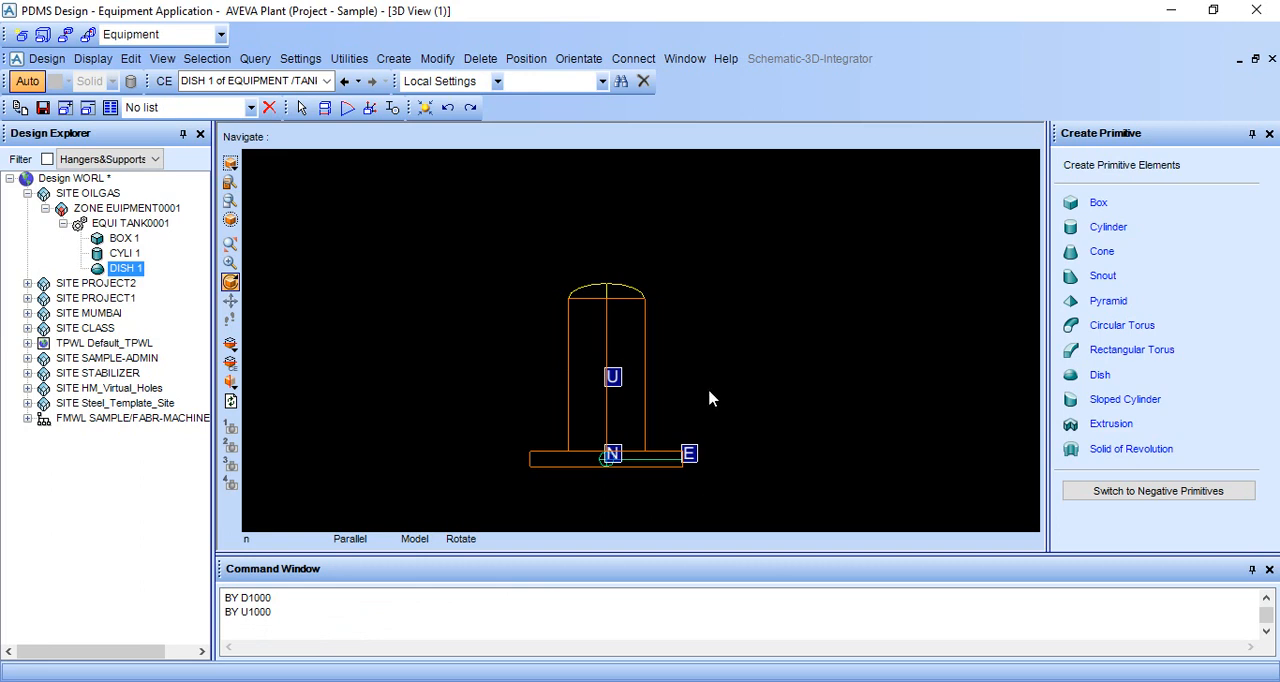
# Switch the 3D view of the tank from wireframe to shaded display and view it from an angle.
pyautogui.moveTo(709, 391); pyautogui.dragTo(720, 409, button='middle')
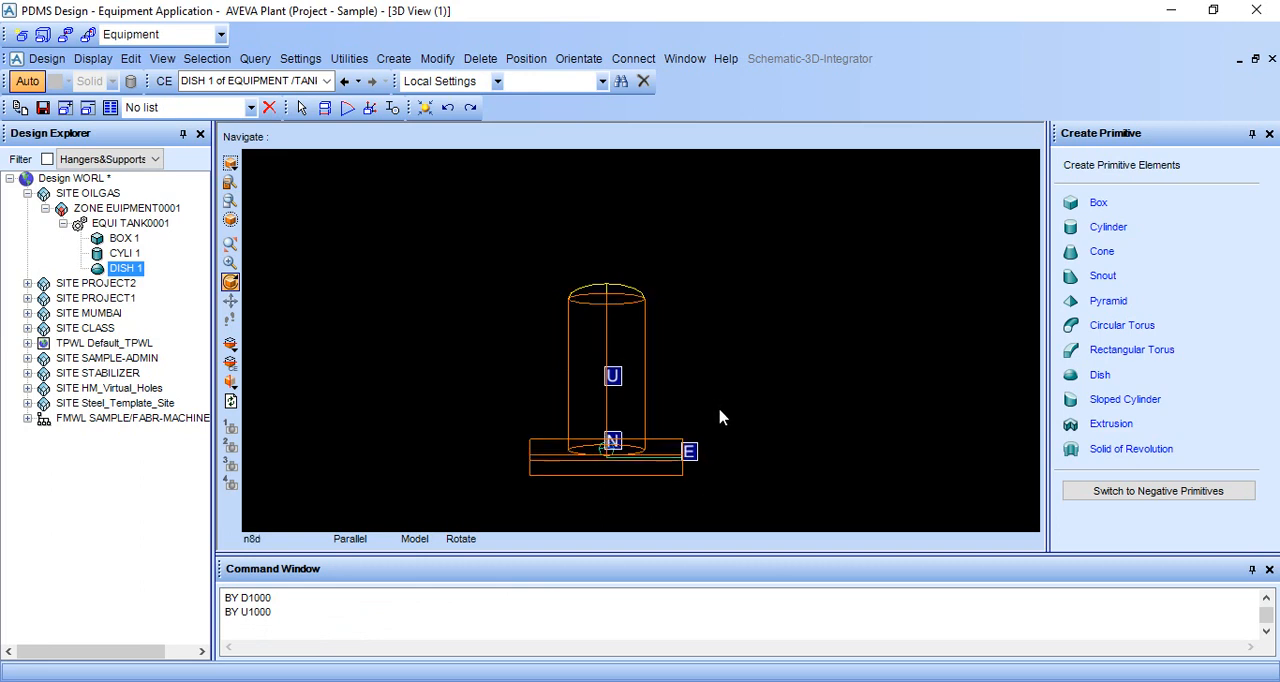
pyautogui.press('F8')
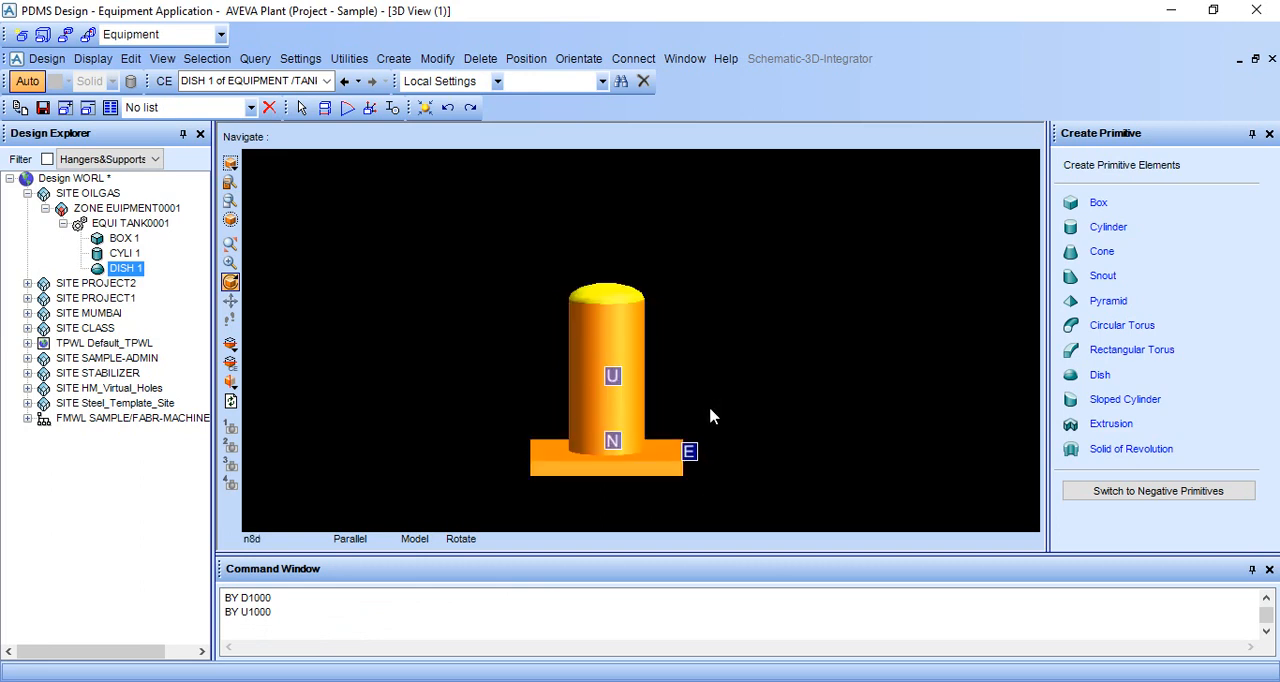
pyautogui.moveTo(700, 397); pyautogui.dragTo(731, 393, button='middle')
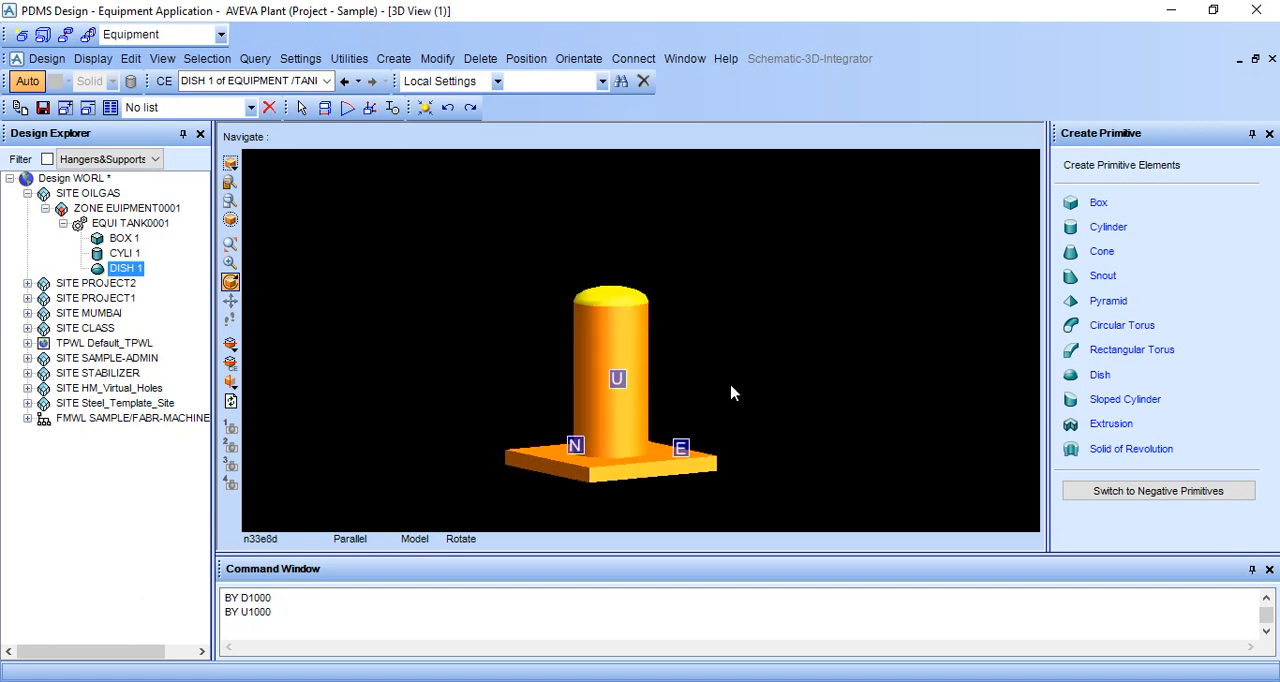
# Hide the E, N and U direction axes in the 3D view with the command AXES OFF.
pyautogui.click(300, 633)
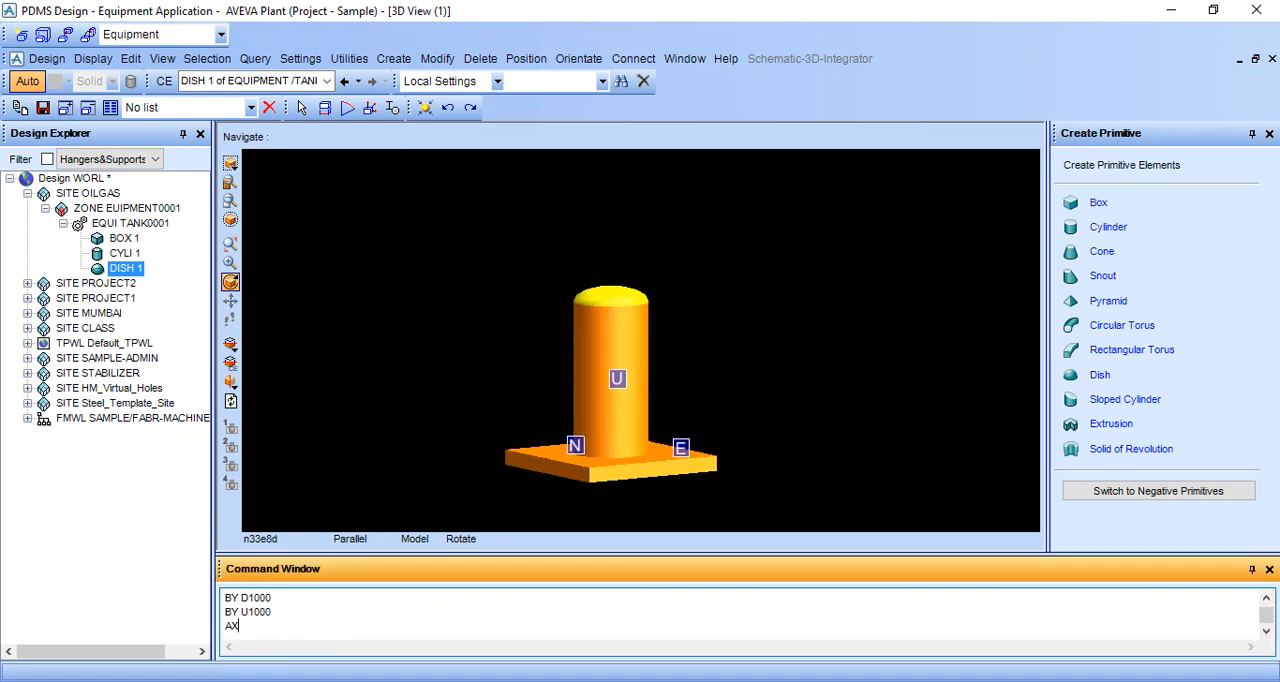
pyautogui.write('ESS')
pyautogui.write('OFF')
pyautogui.press('Return')
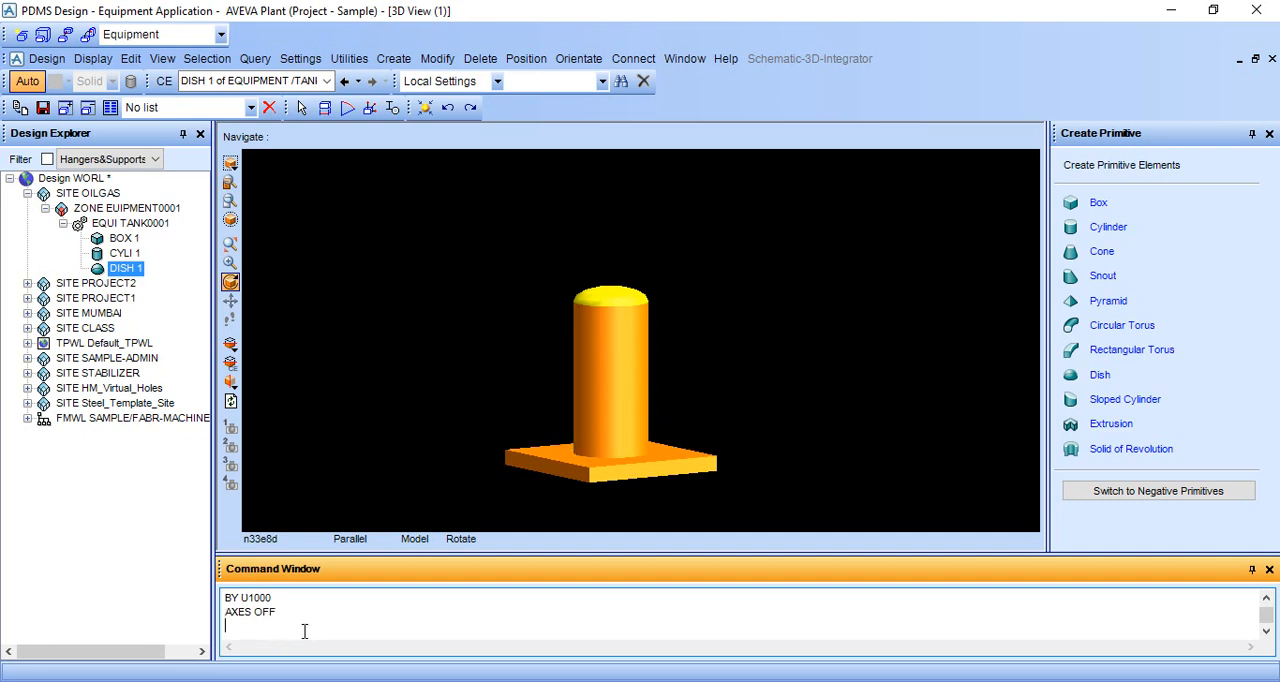
# Open a second graphical 3D view and show the tank in it from an elevated angle.
pyautogui.moveTo(617, 480); pyautogui.dragTo(616, 500)
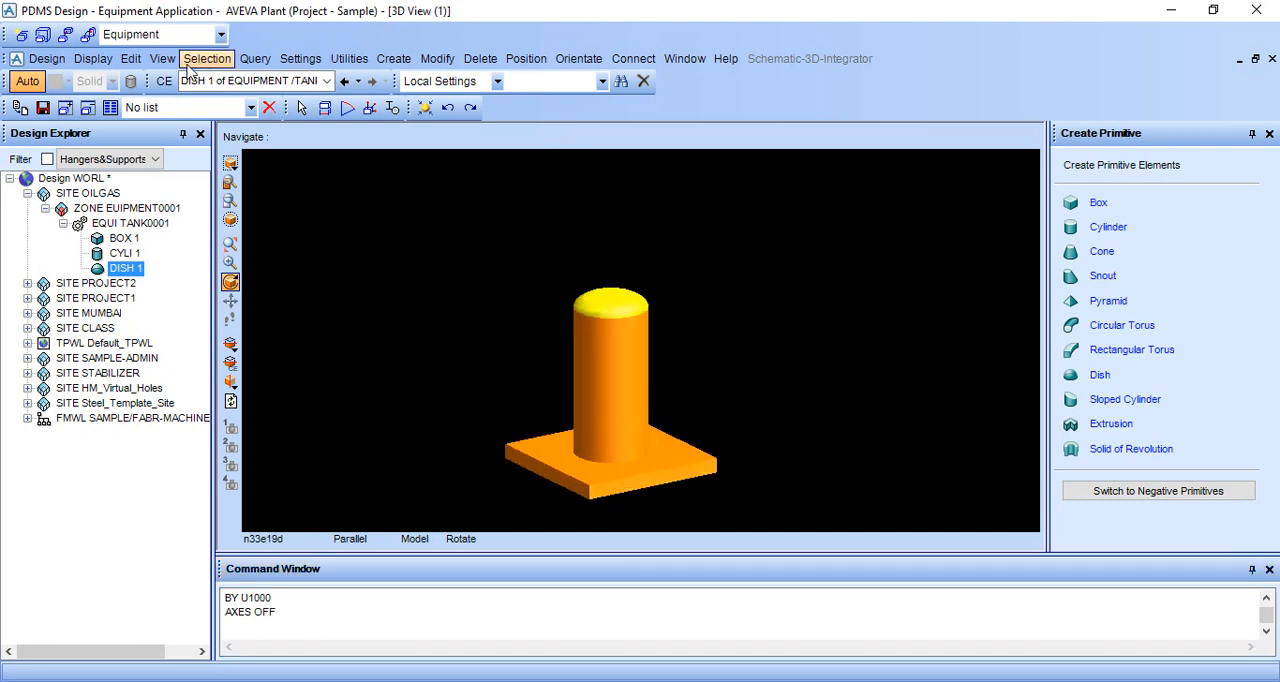
pyautogui.click(47, 60)
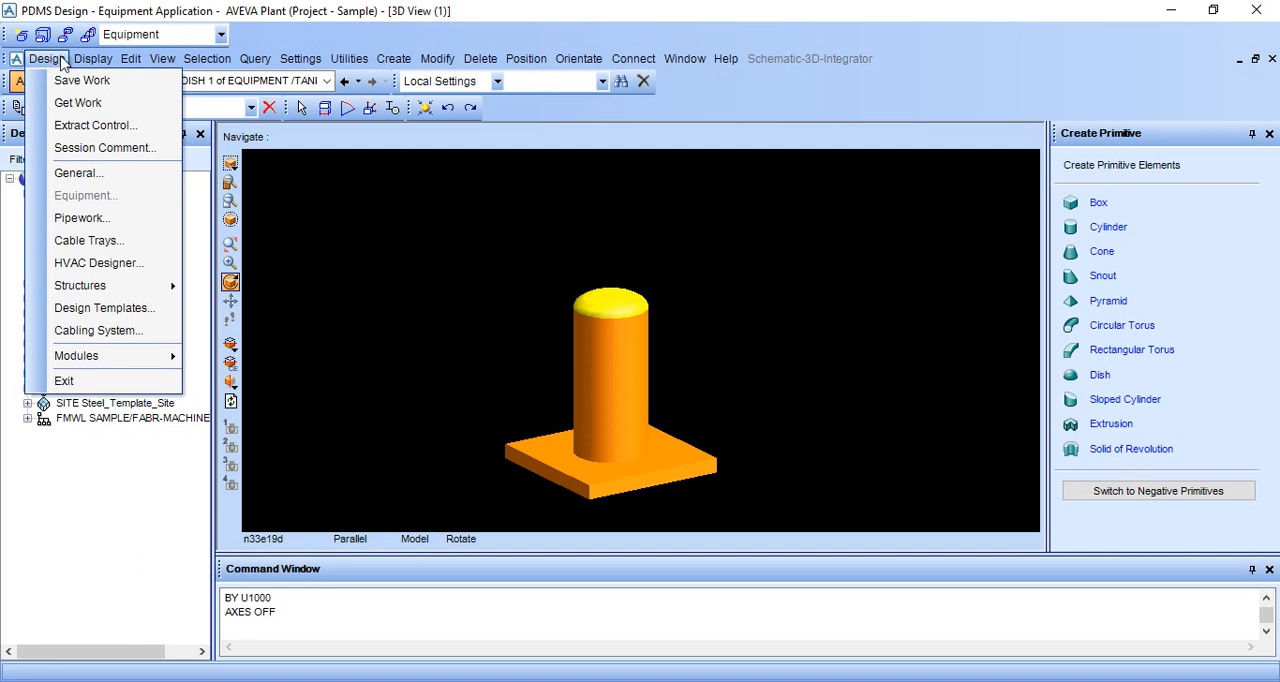
pyautogui.moveTo(92, 62)
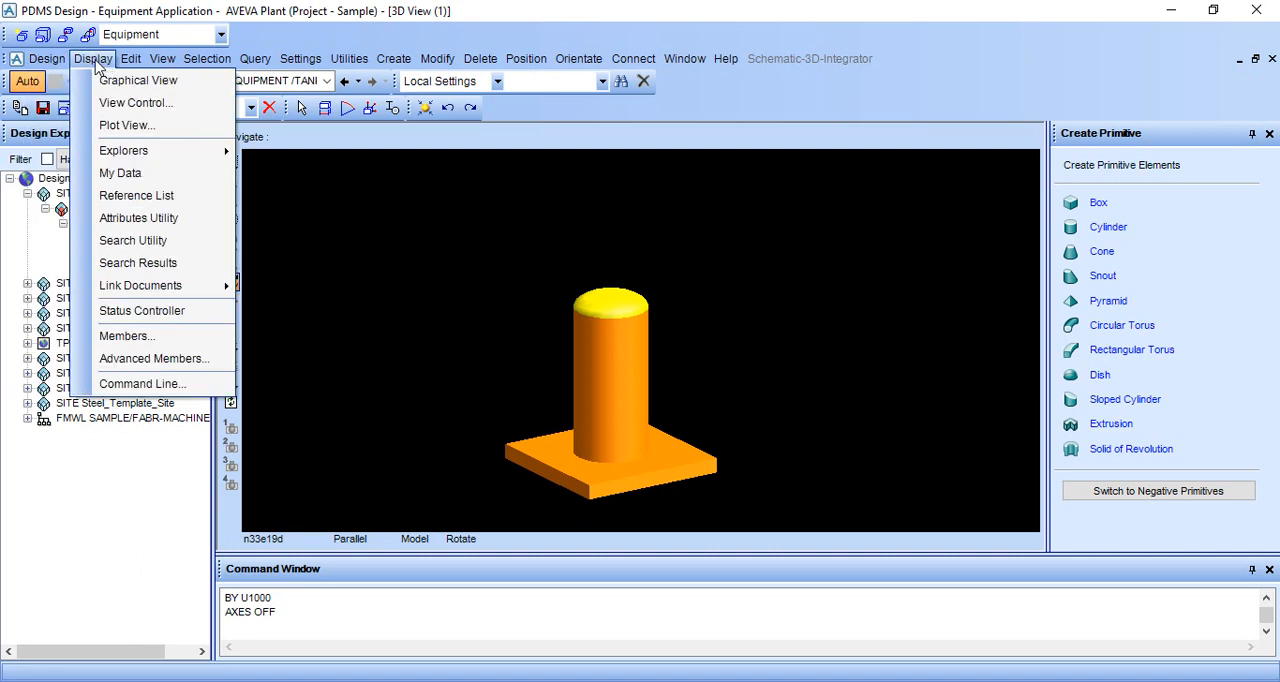
pyautogui.click(110, 81)
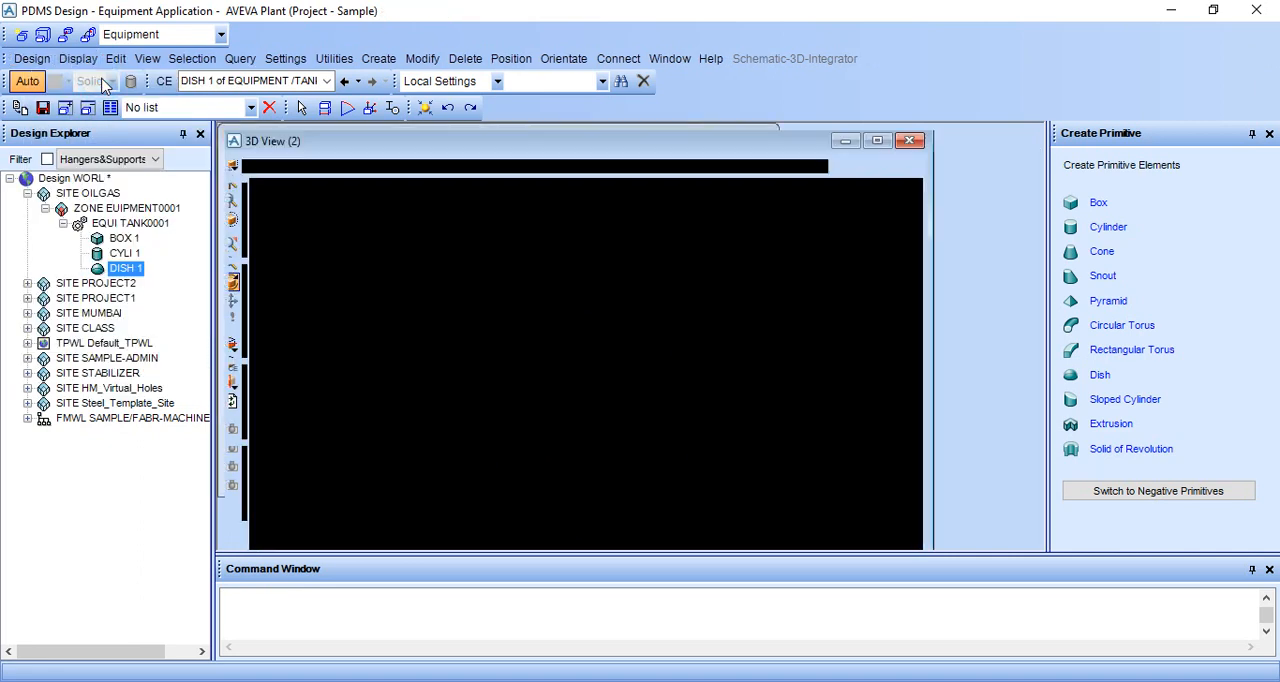
pyautogui.moveTo(697, 400); pyautogui.dragTo(668, 318, button='middle')
pyautogui.scroll(3, 668, 318)
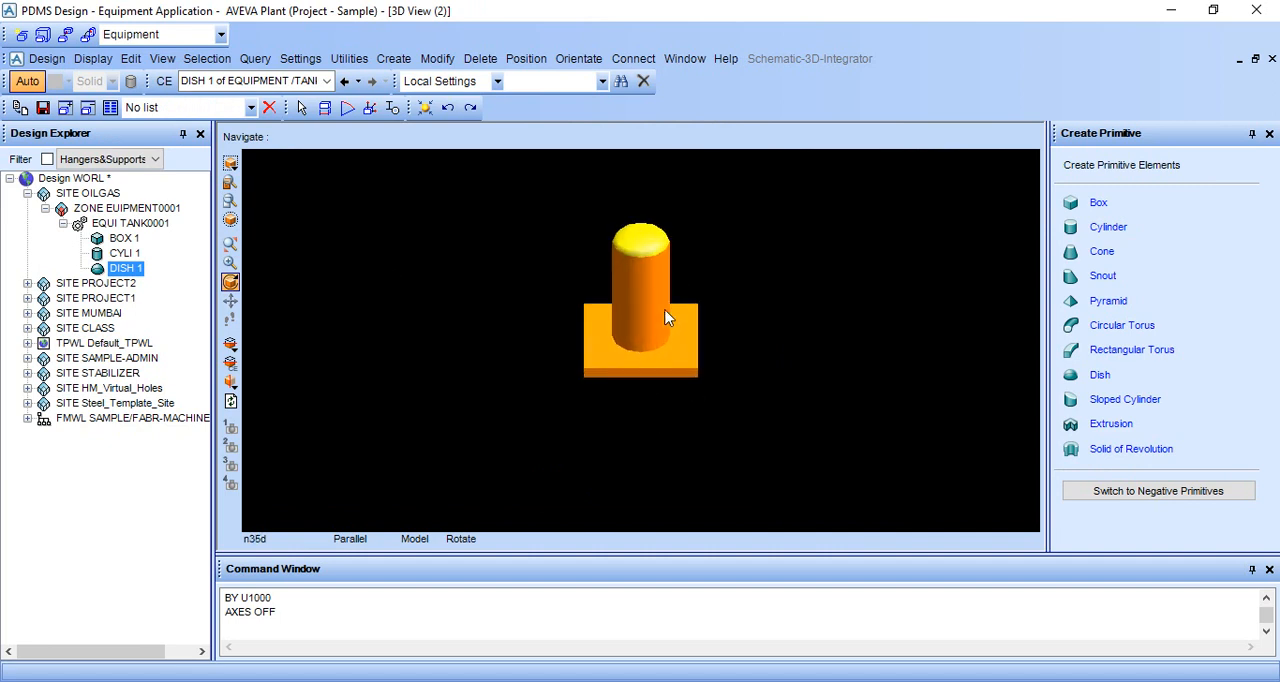
pyautogui.click(47, 59)
pyautogui.click(62, 200)
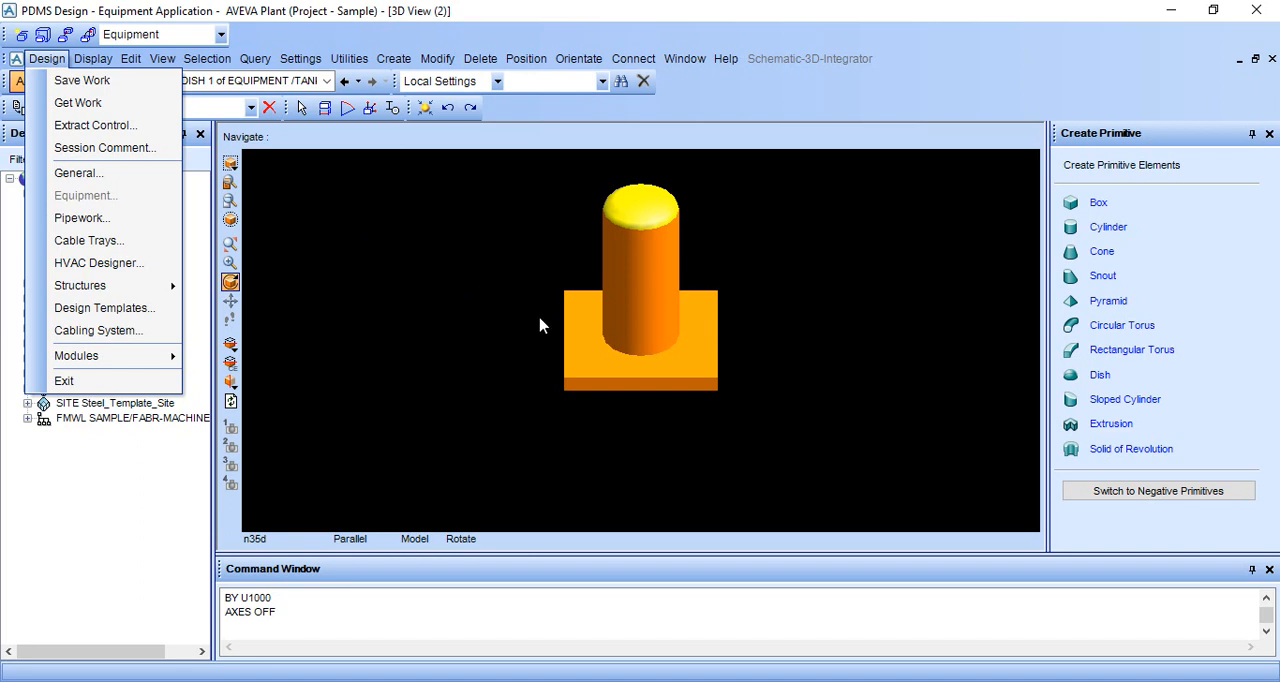
pyautogui.click(706, 282)
pyautogui.scroll(3, 707, 283)
pyautogui.middleClick(713, 252)
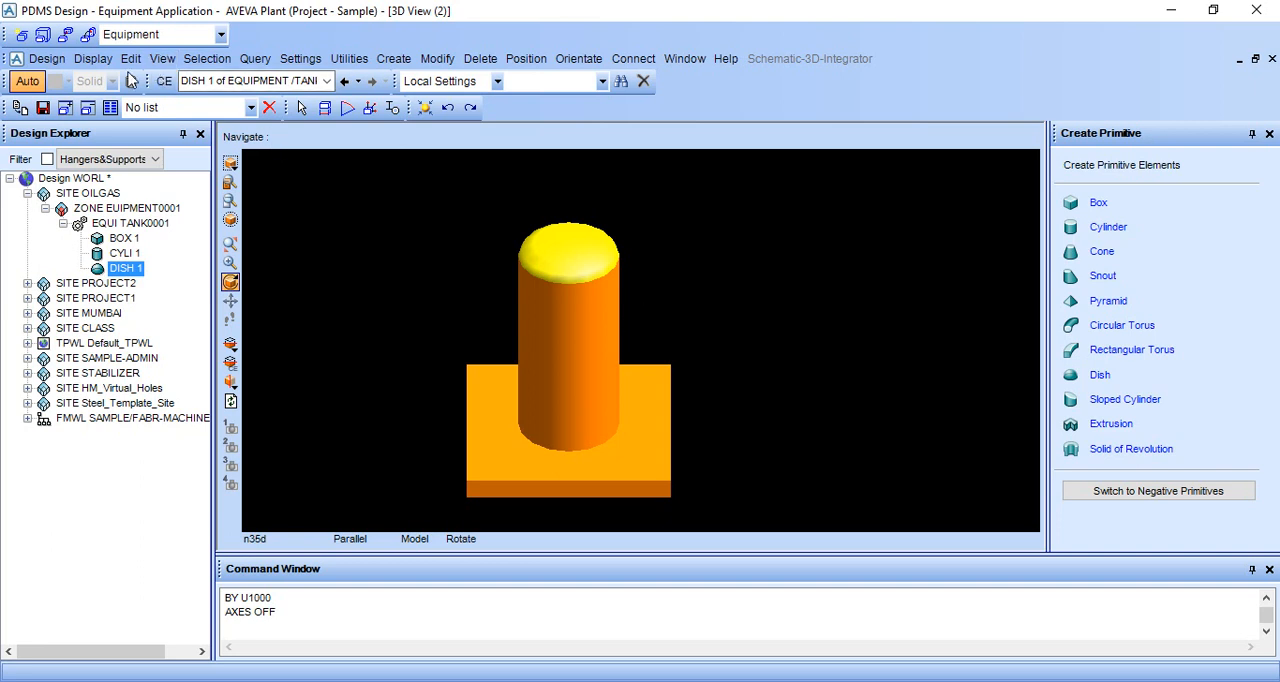
pyautogui.click(50, 60)
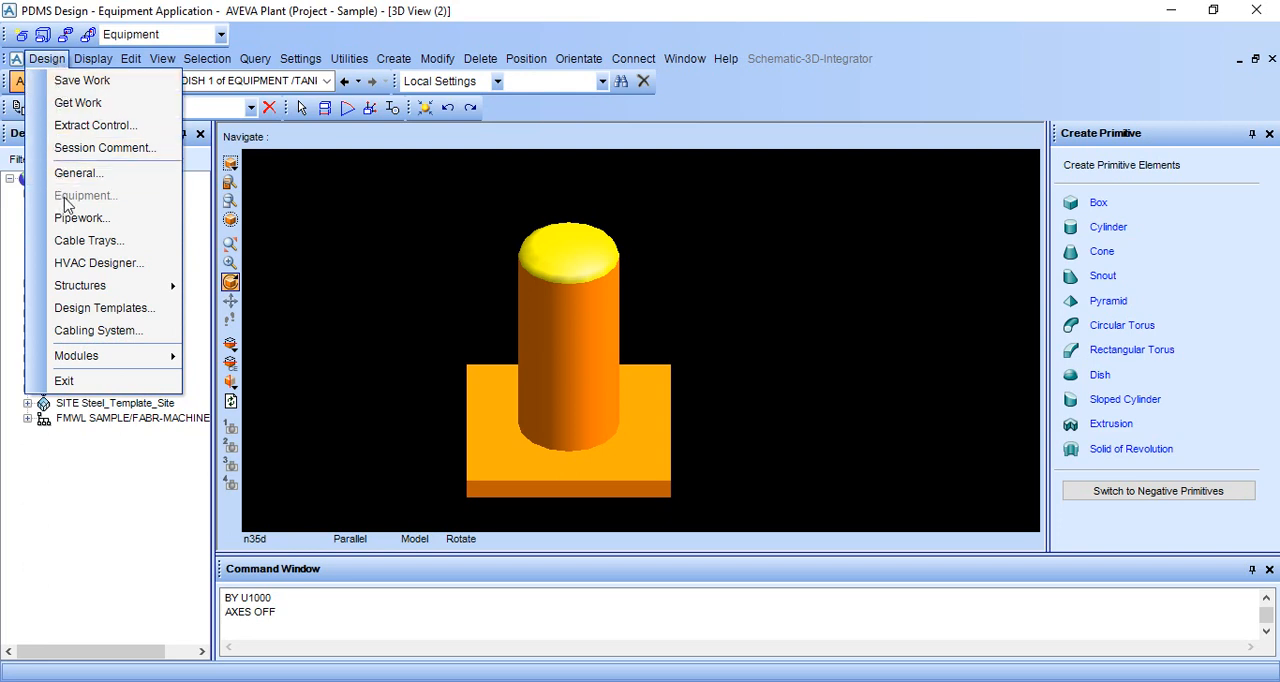
pyautogui.click(470, 298)
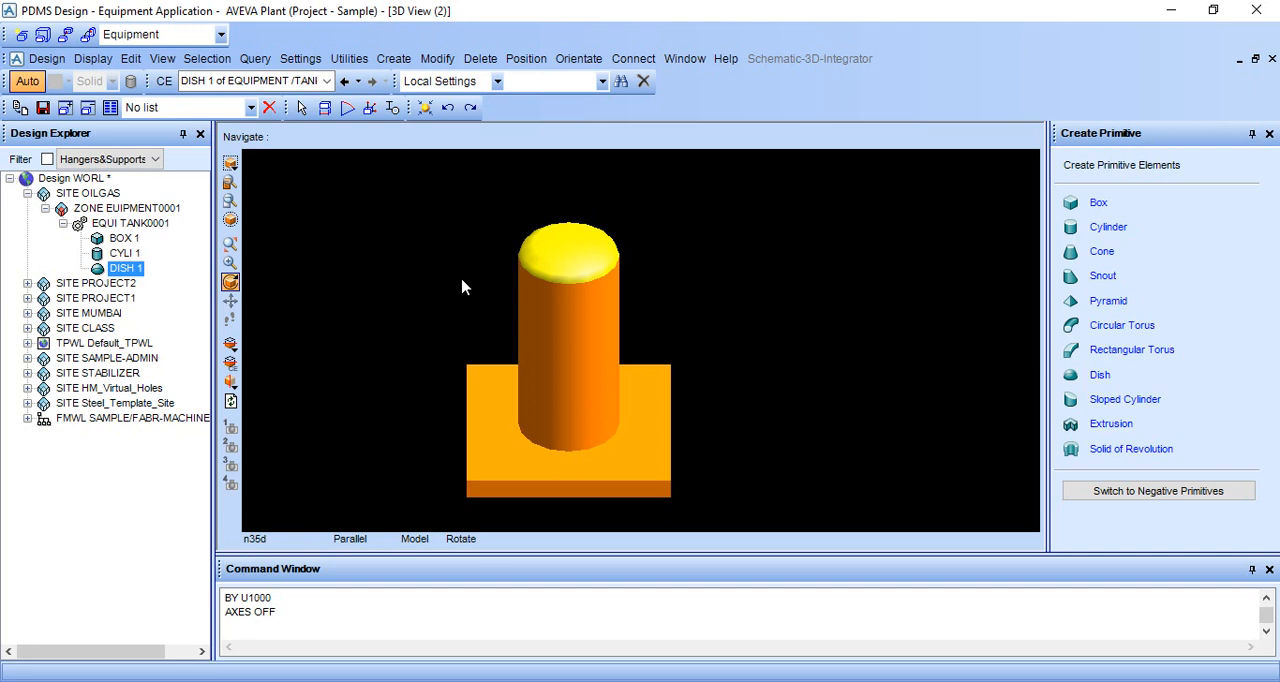
pyautogui.middleClick(453, 321)
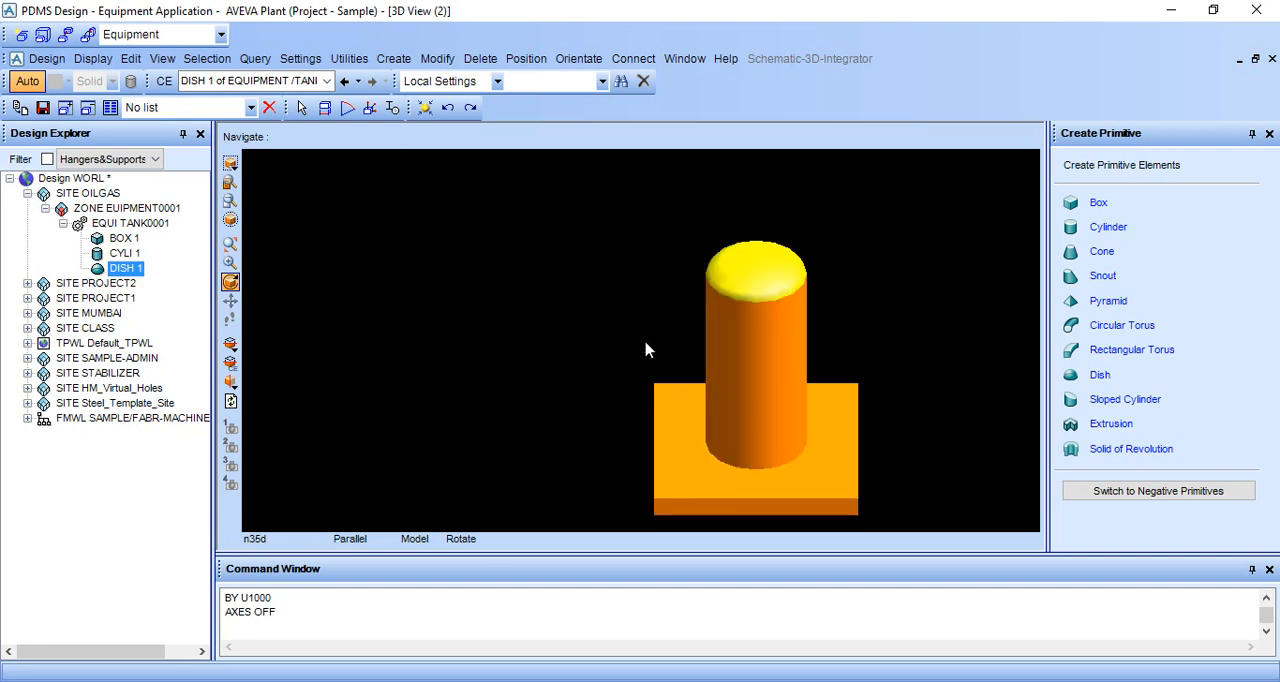